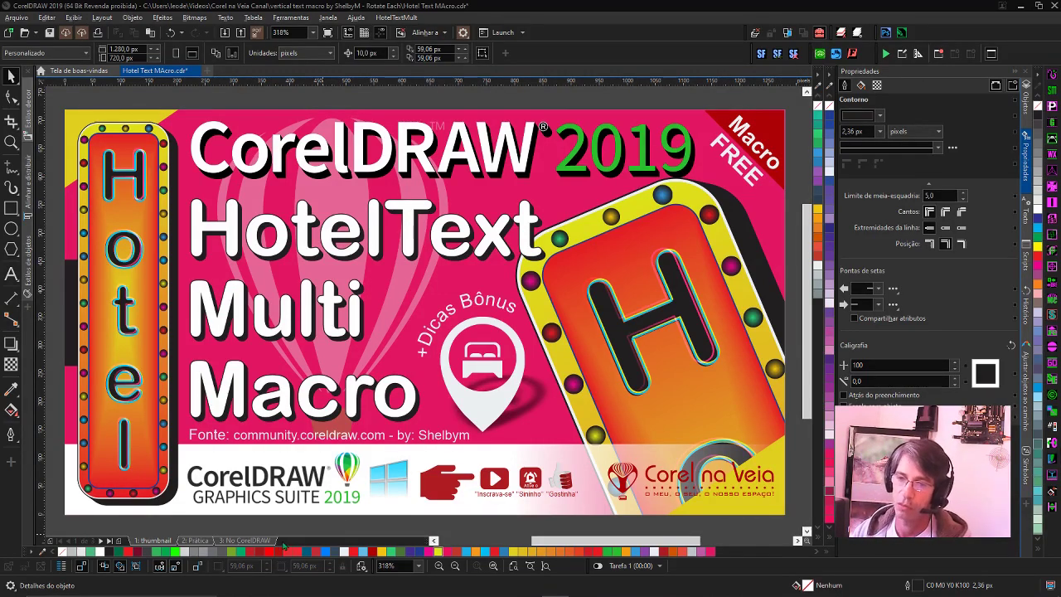
- Switch to the '2: Prática' page showing the sample HotelText words
click(195, 541)
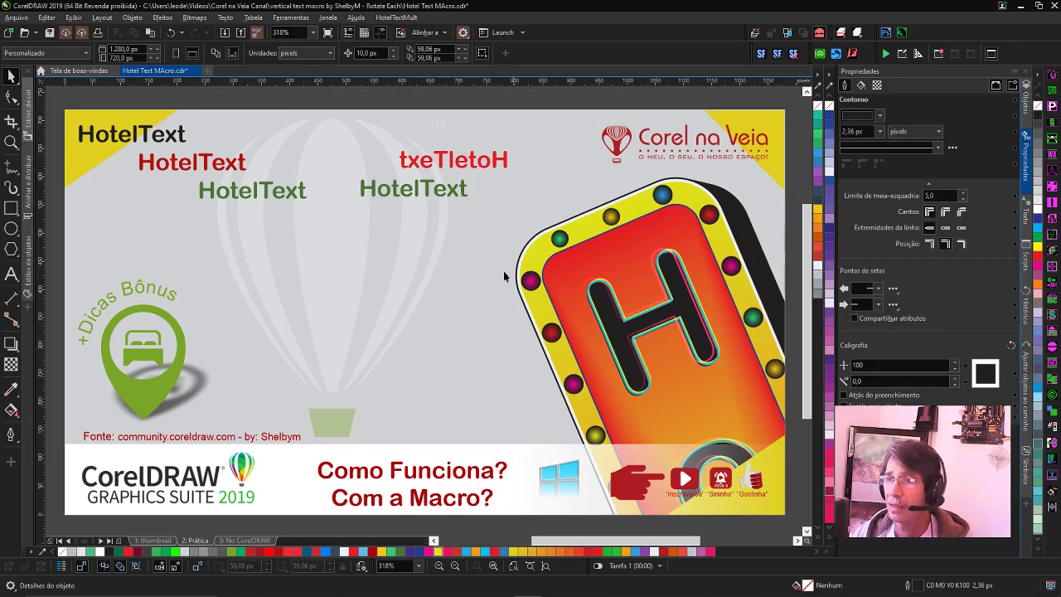
- Select the green HotelText artistic text beside the red mirrored copy
click(431, 199)
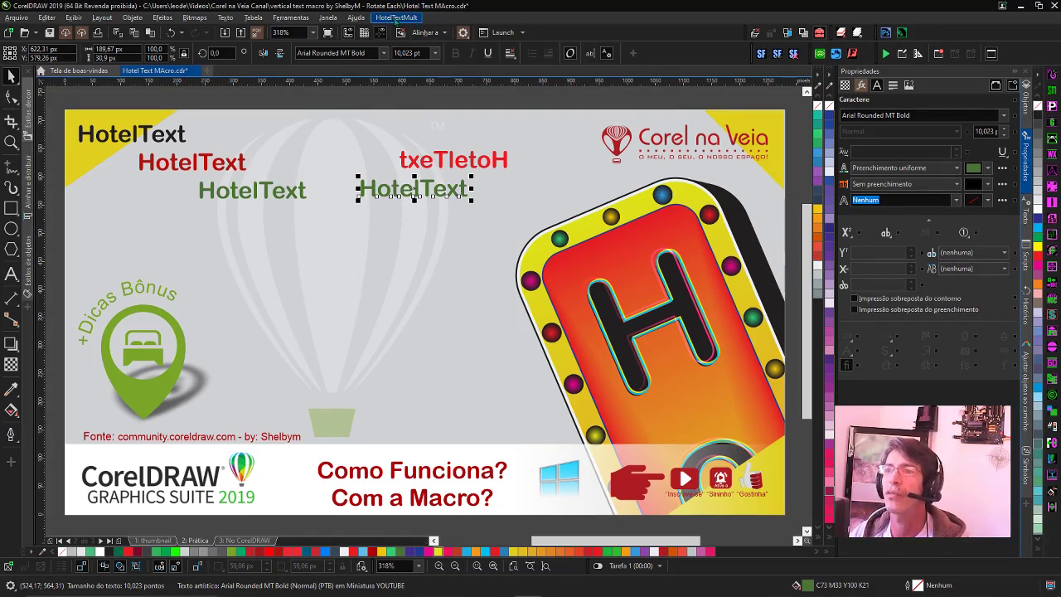
- Open the Personalização dialog on its Comandos page from the gear launcher
right_click(443, 18)
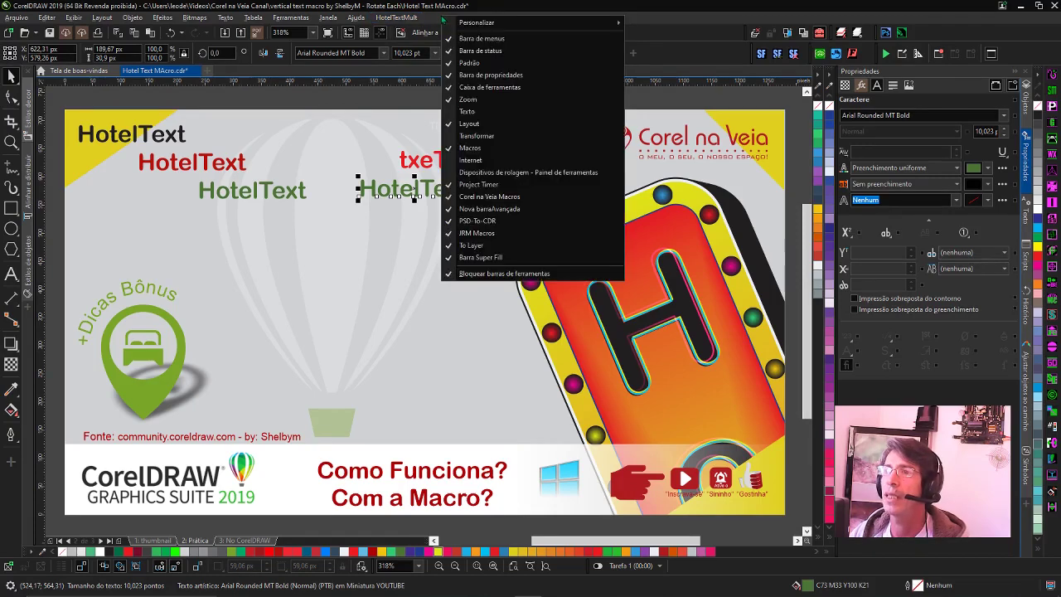
mouse_move(530, 22)
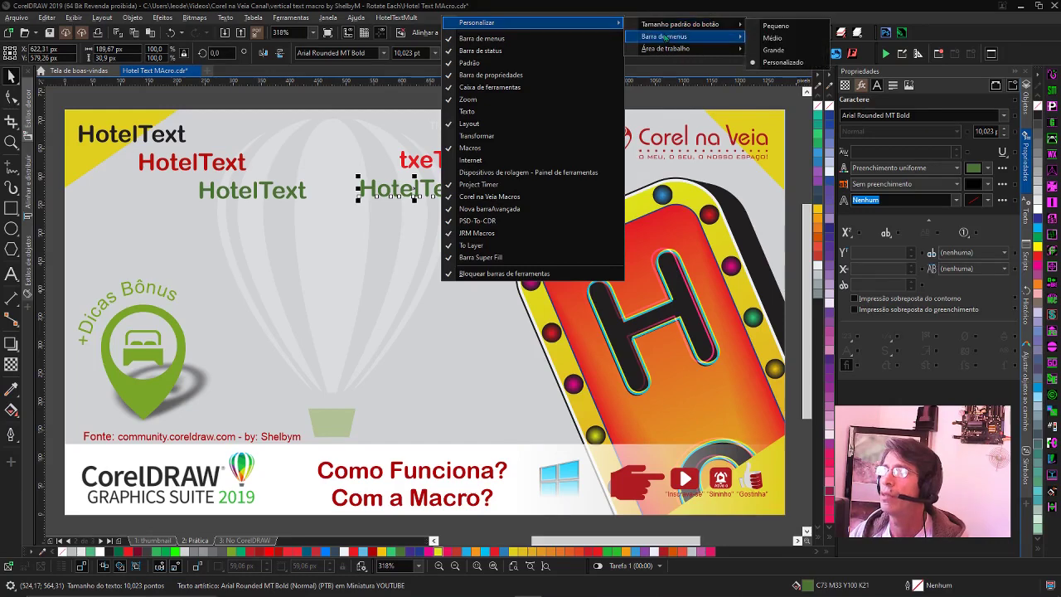
mouse_move(665, 36)
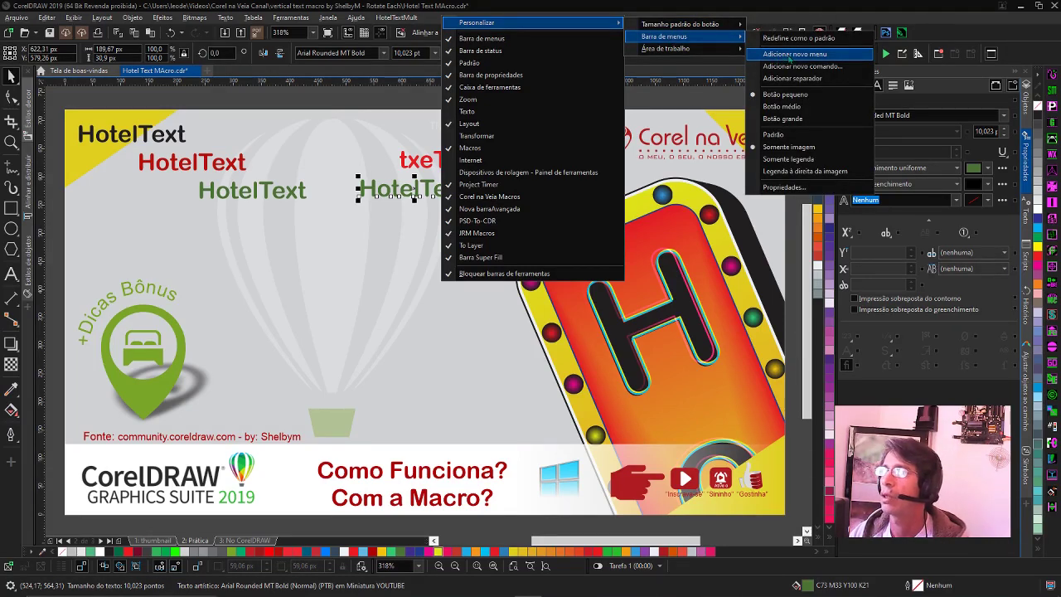
click(790, 54)
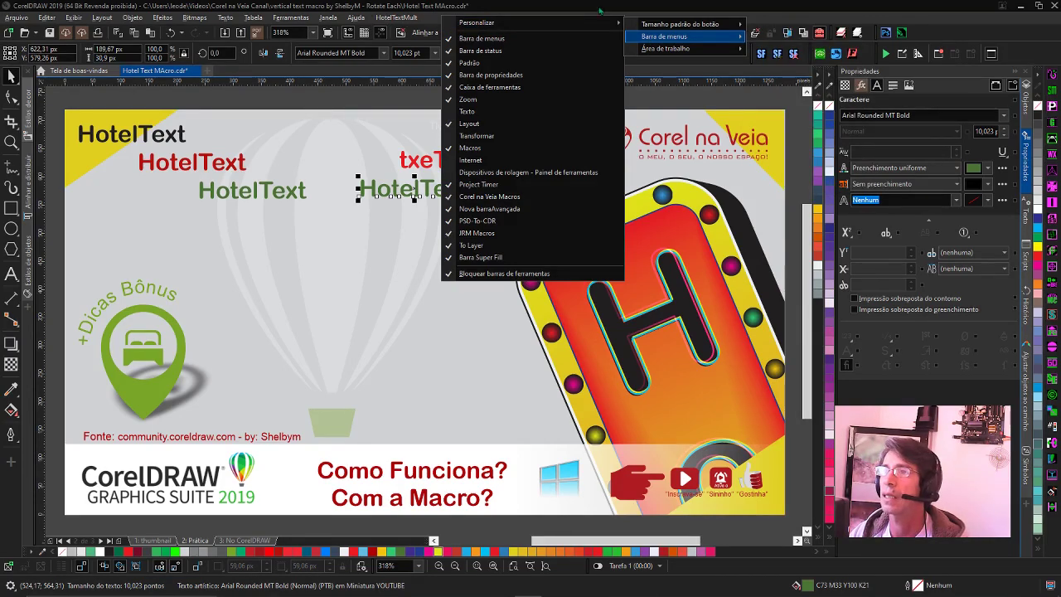
click(600, 8)
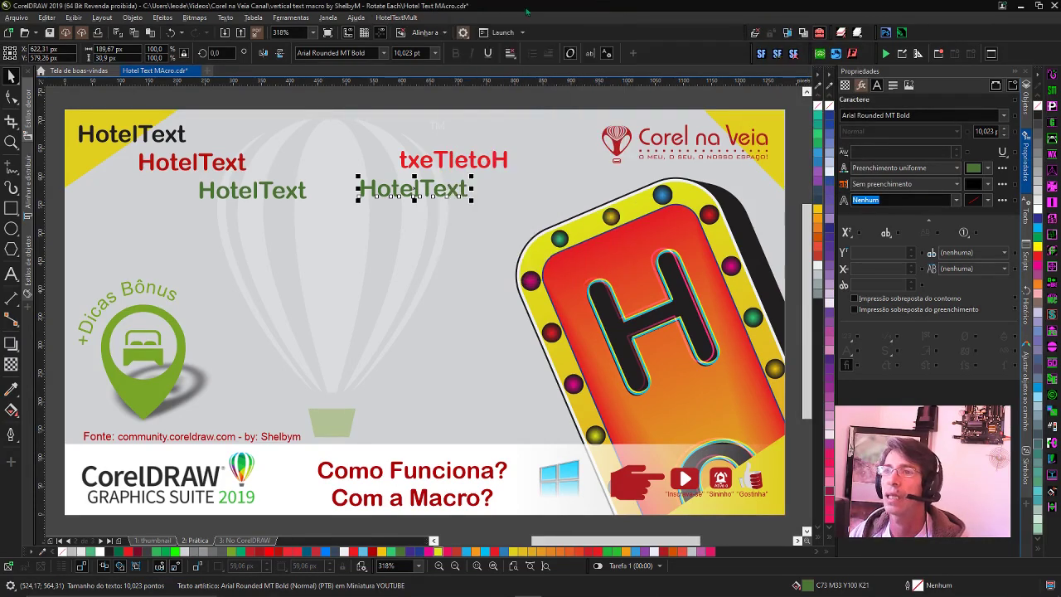
click(465, 33)
click(463, 32)
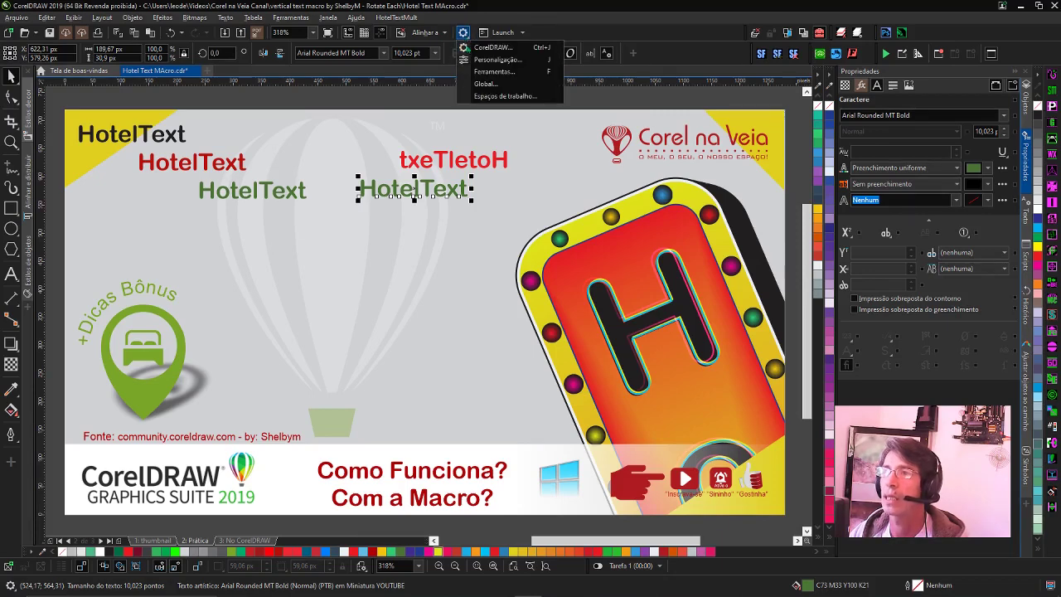
click(497, 64)
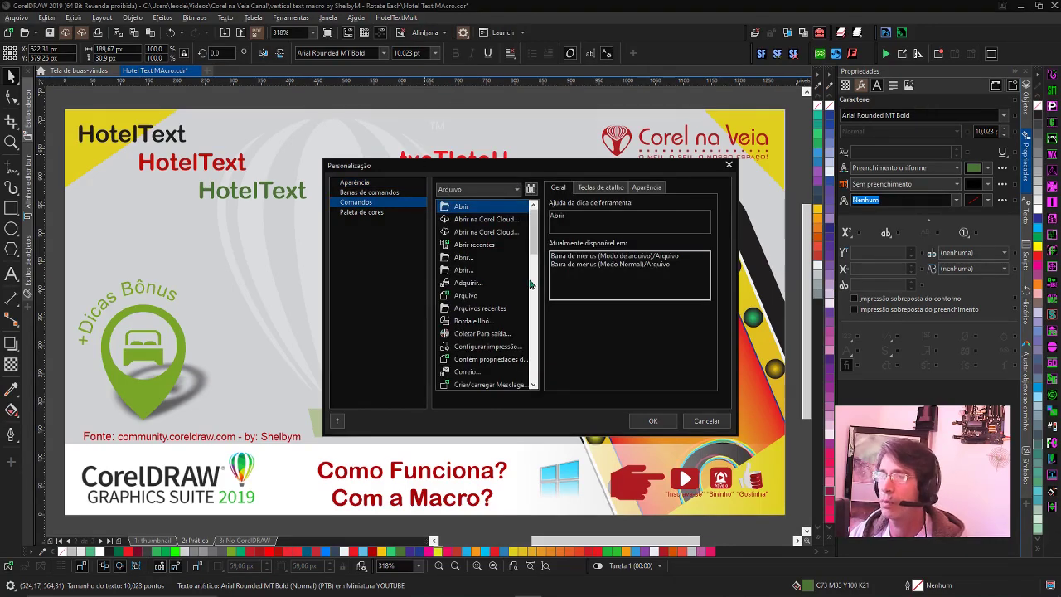
- Show the Macros command category and select the HotelTextMult macro
click(476, 191)
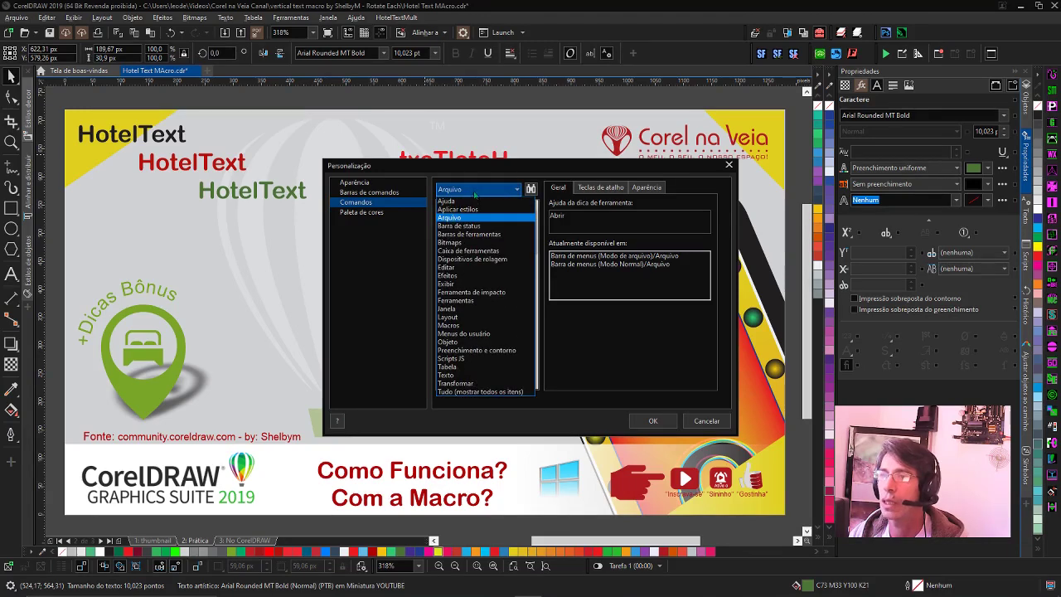
click(466, 325)
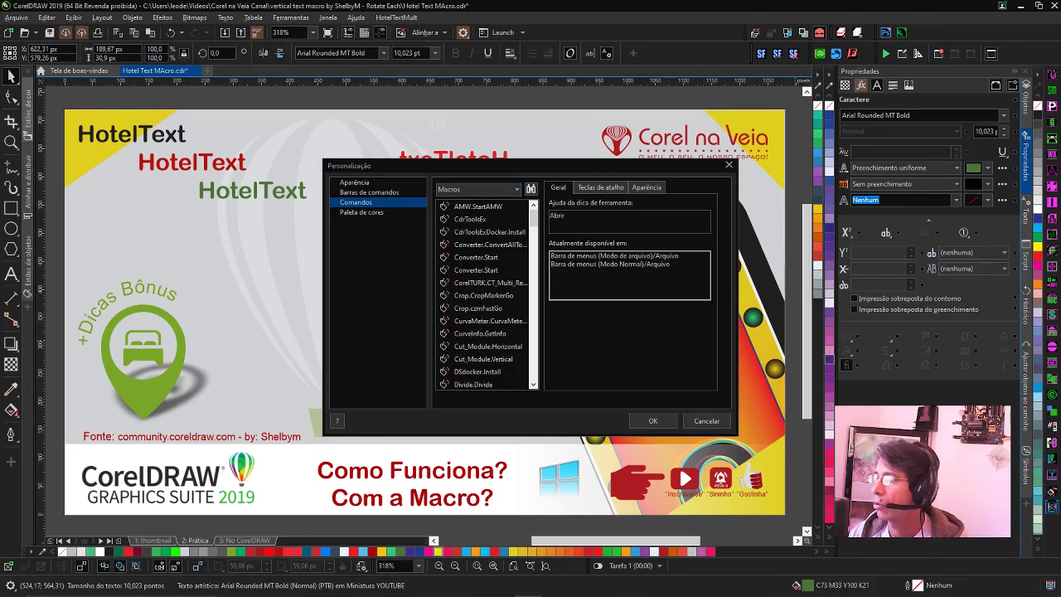
scroll(485, 332, down, 10)
click(474, 372)
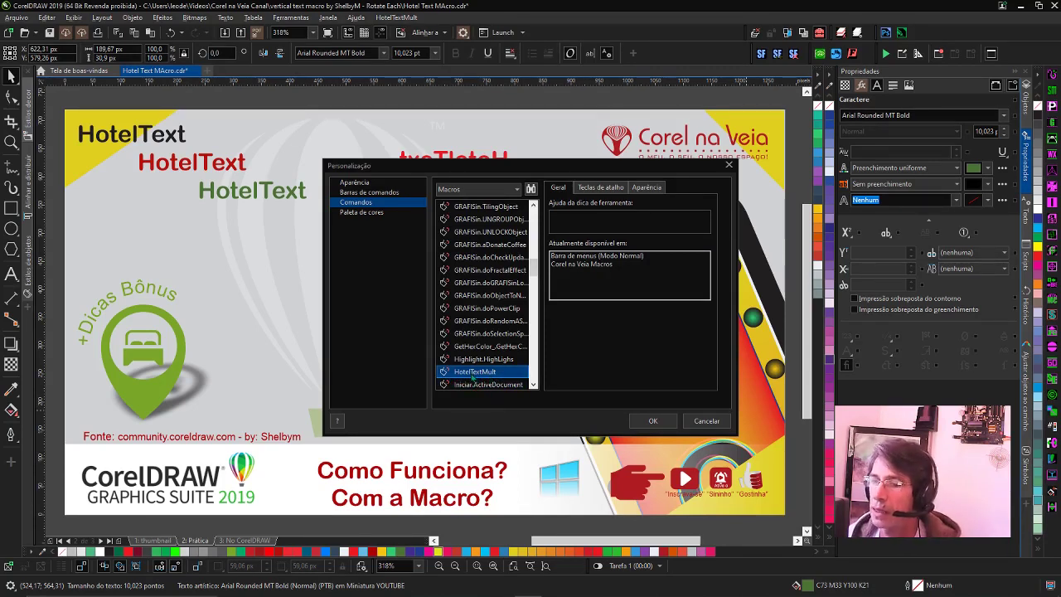
- Check HotelTextMult's Teclas de atalho and Aparência settings, then cancel without changes
click(600, 189)
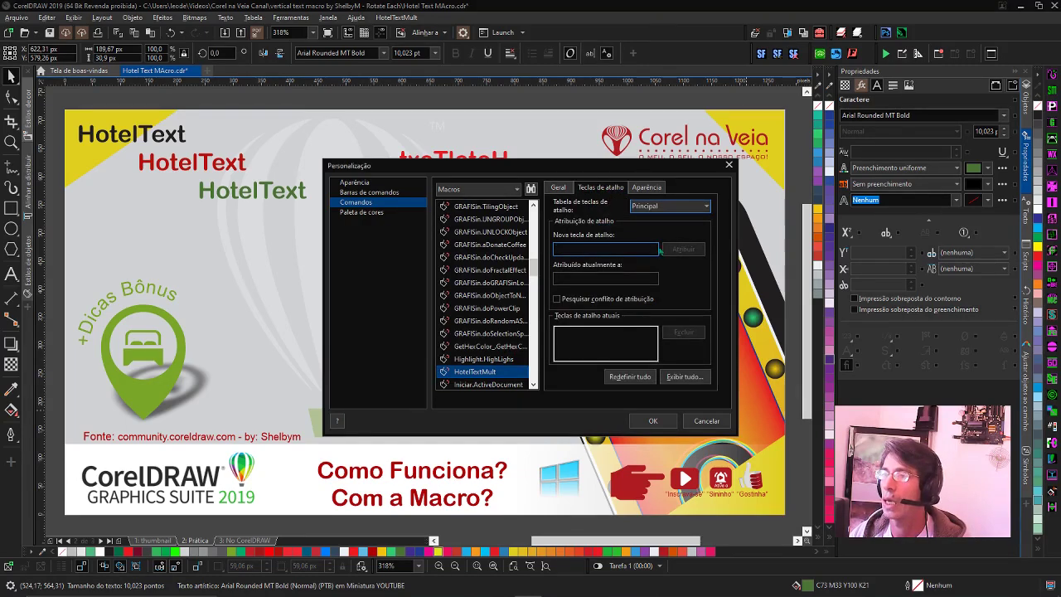
click(643, 189)
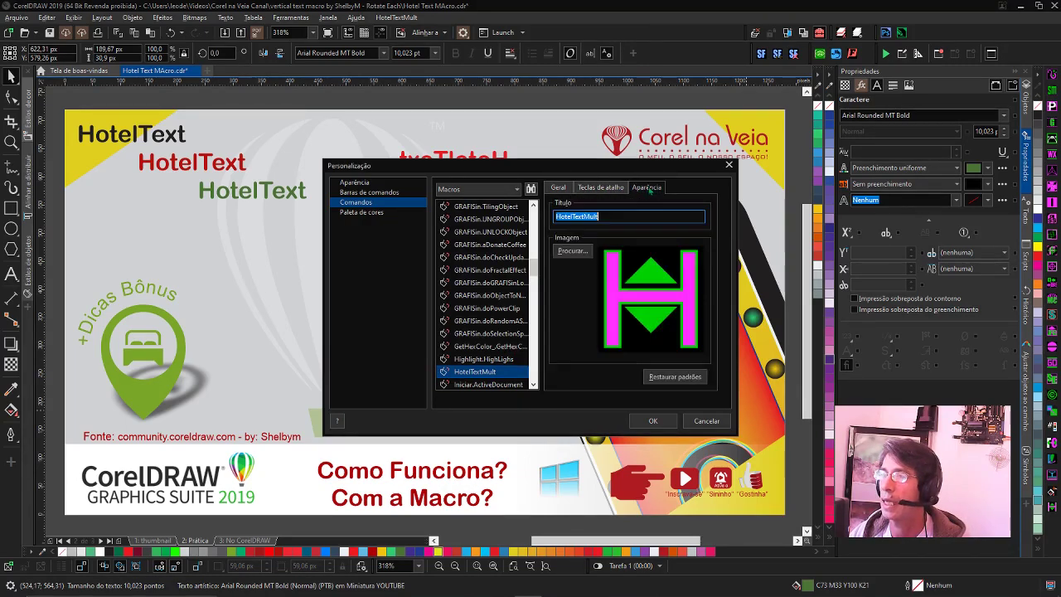
key(End)
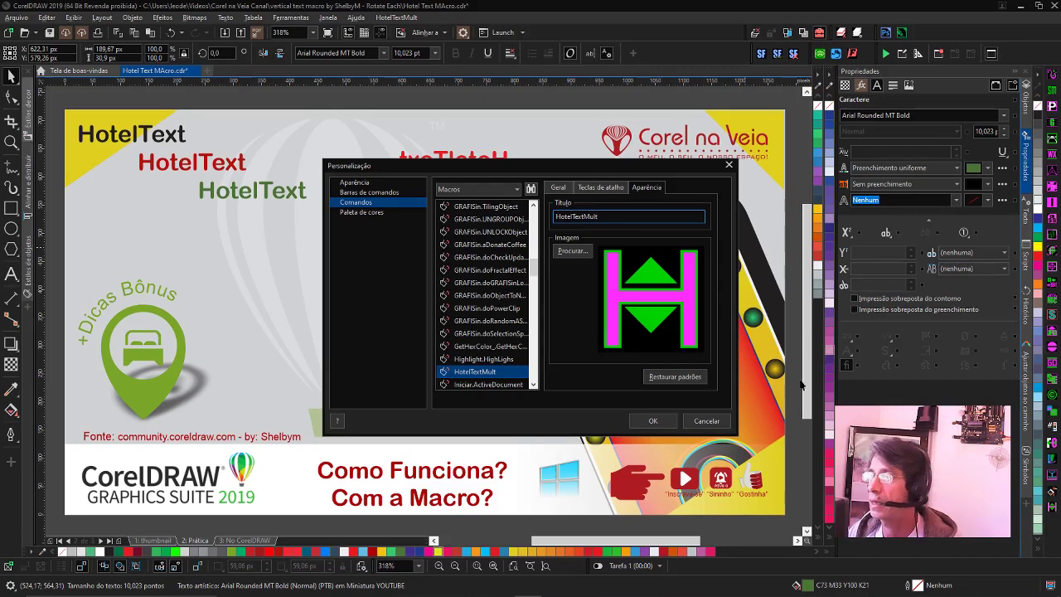
click(696, 421)
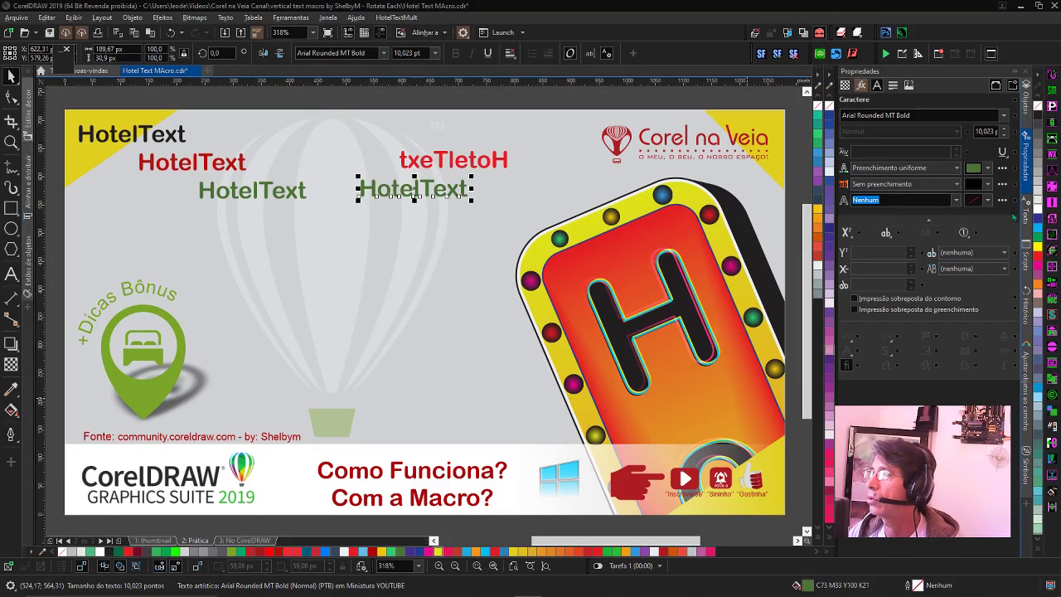
- Show the installed macros in the Scripts docker, then go to the '3: No CorelDRAW' page
click(1026, 261)
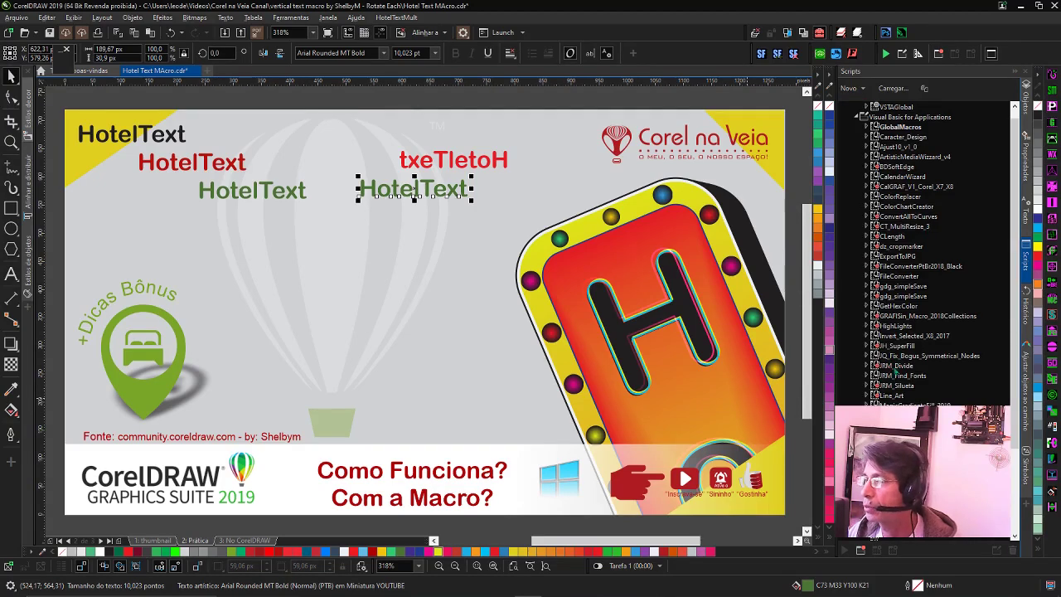
scroll(1013, 497, down, 4)
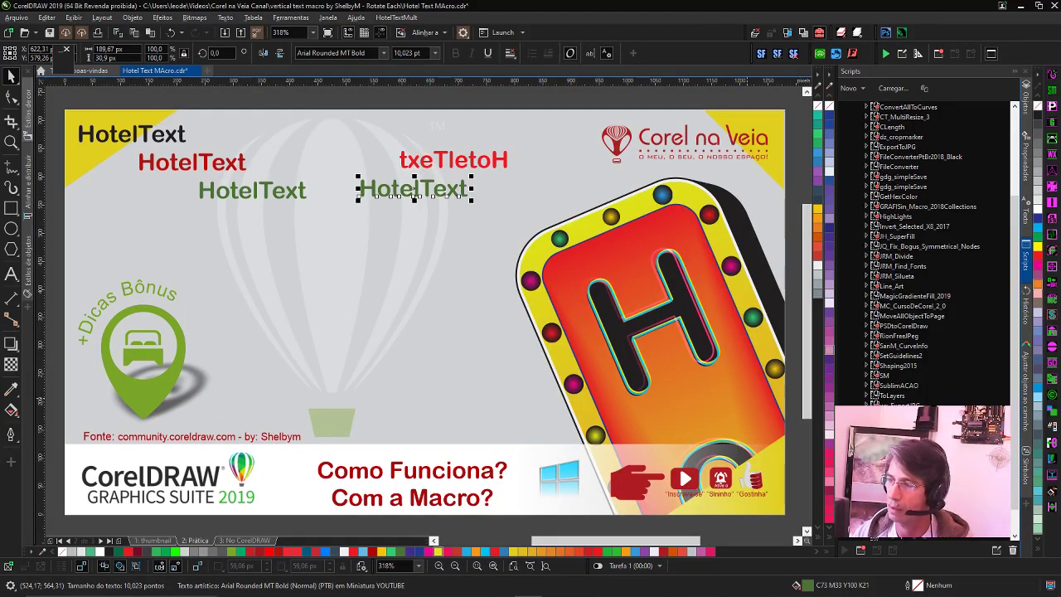
click(418, 199)
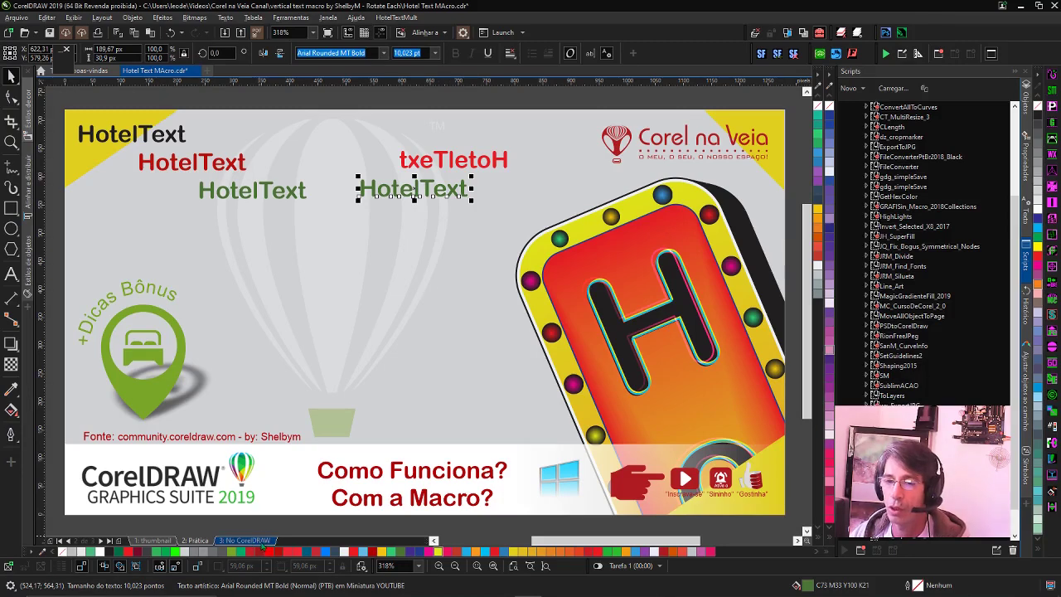
click(197, 540)
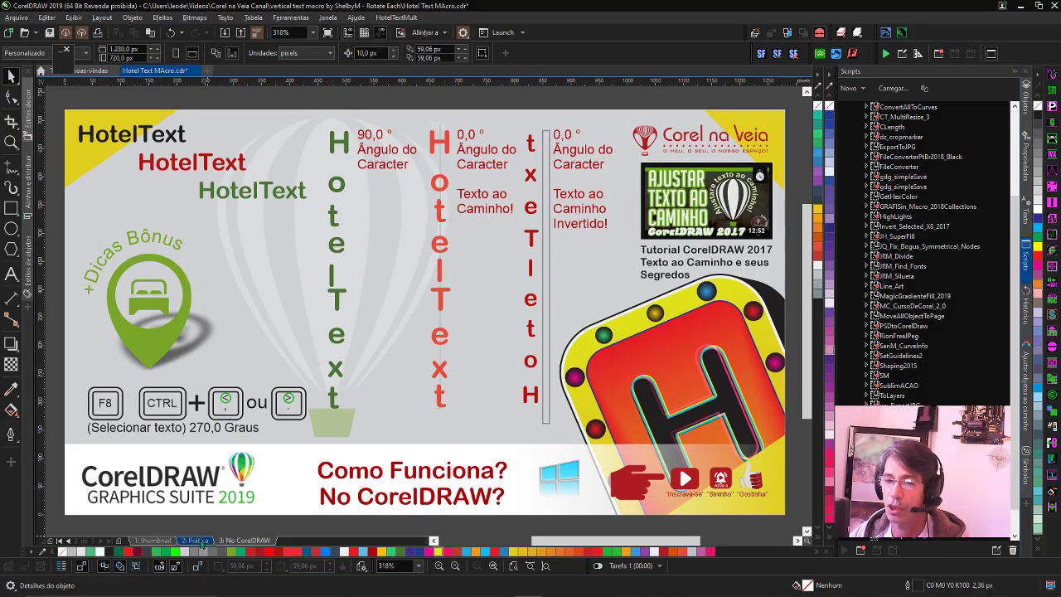
- Test Ctrl+Shift+V stacking on HotelText and txeTletoH, undo both, then copy HotelText toward centre
click(154, 540)
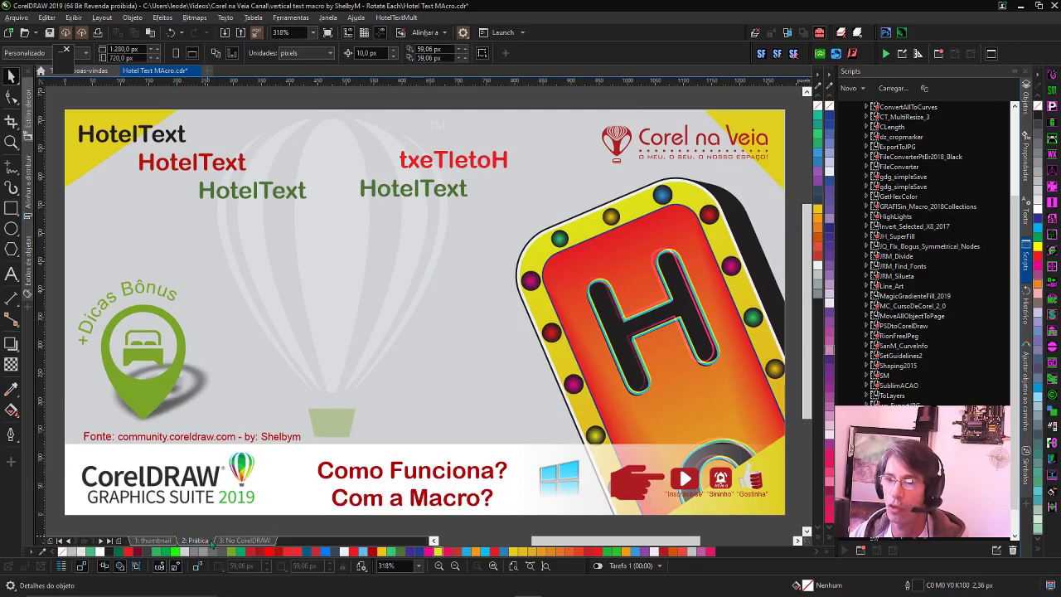
click(429, 194)
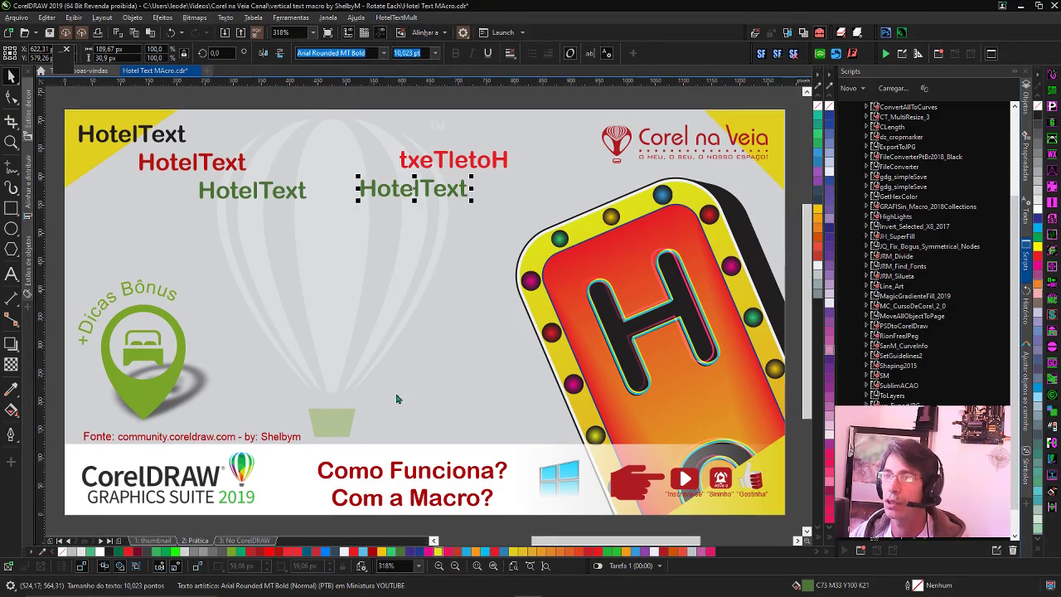
key(ctrl+shift+v)
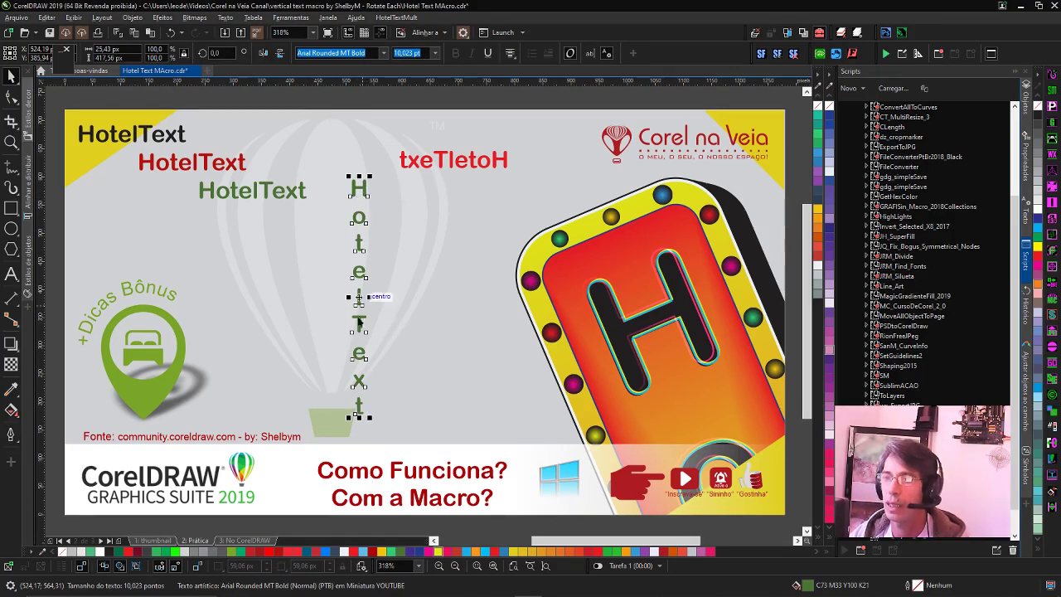
click(428, 160)
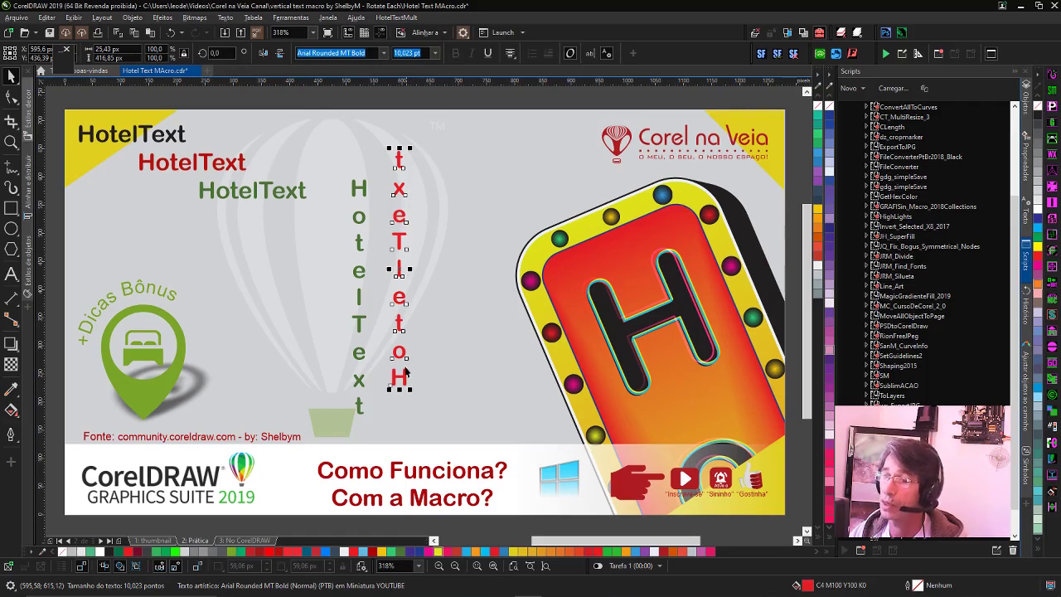
key(ctrl+z)
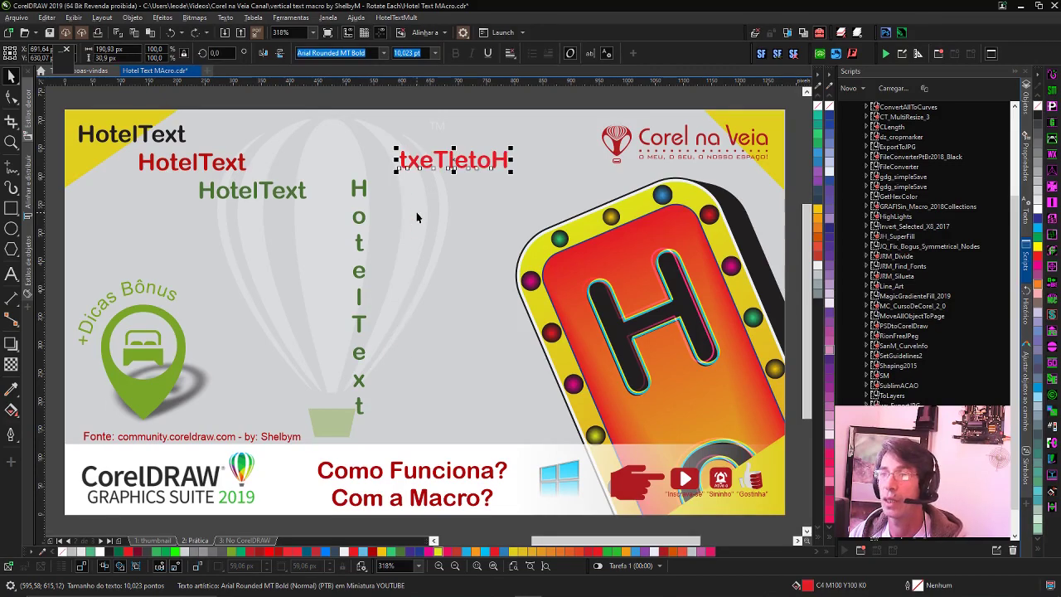
key(ctrl+z)
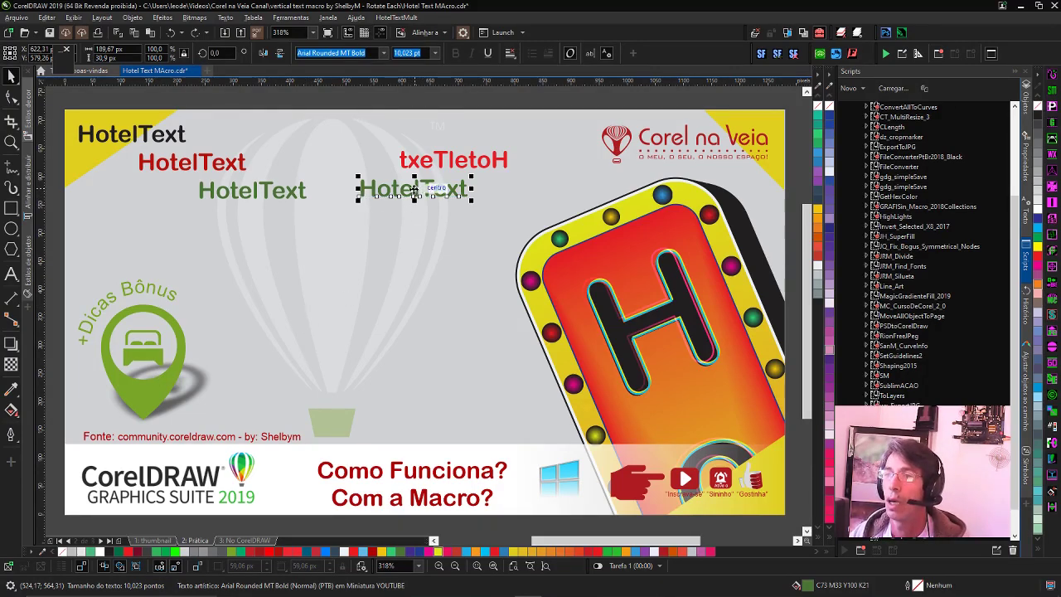
drag(416, 196, 352, 312)
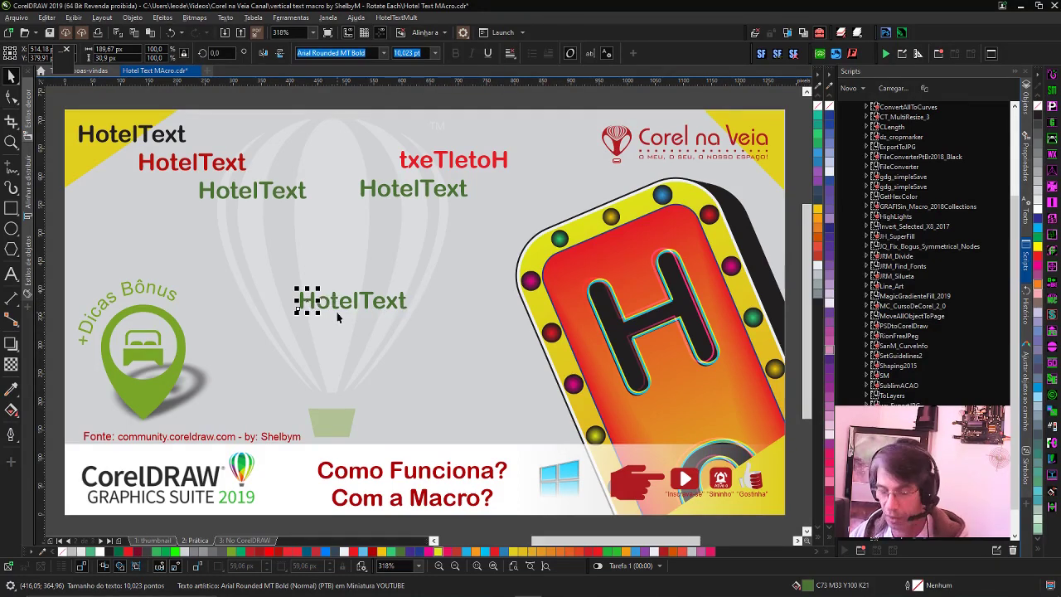
- Tab through the letters to the e, nudge it up and back, and zoom in
key(Tab)
key(Tab)
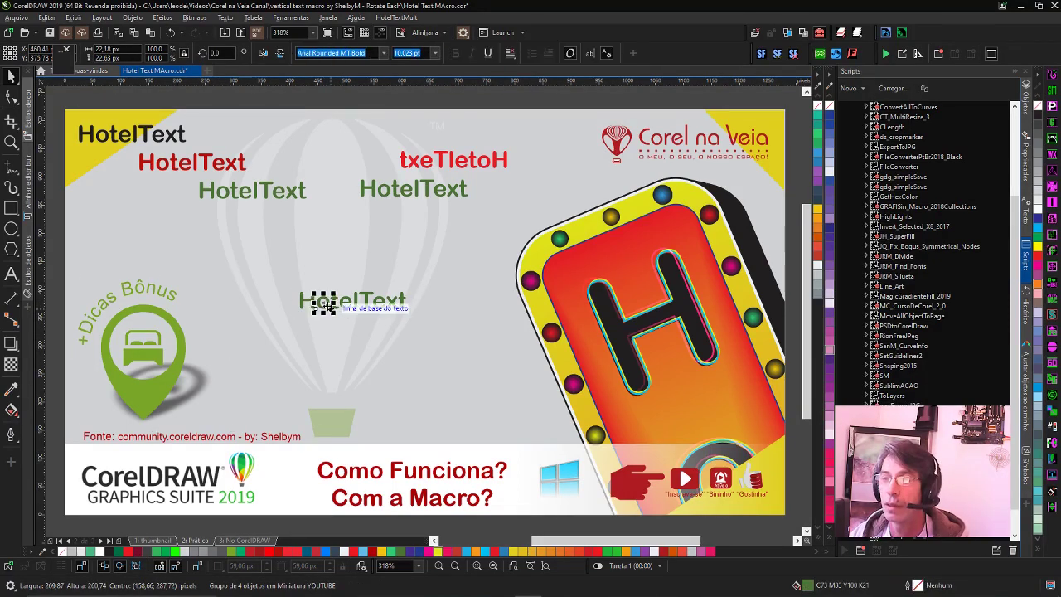
key(Tab)
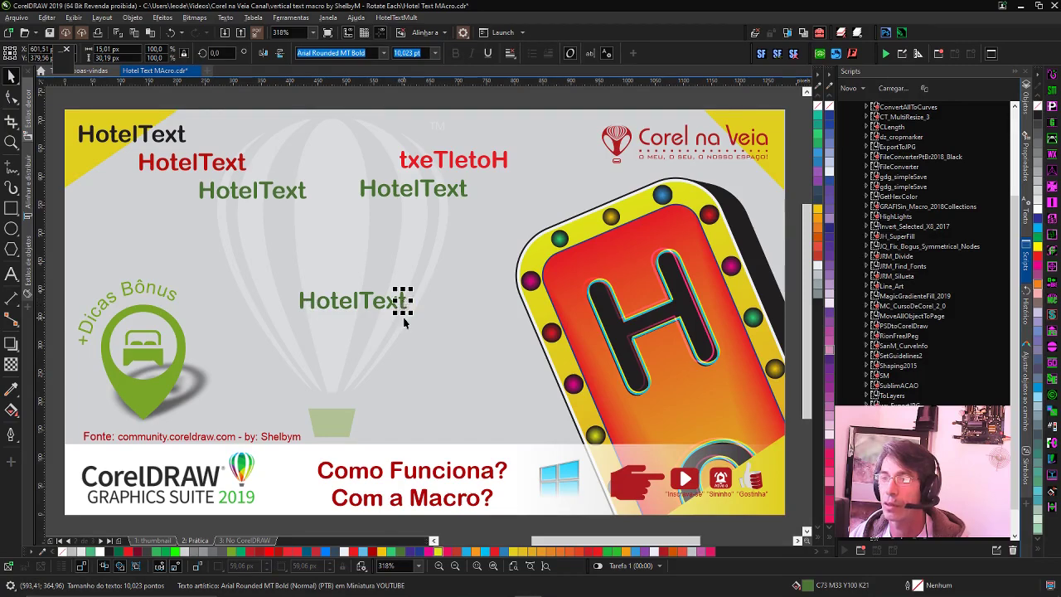
key(Tab)
key(Tab)
key(Tab)
key(Tab)
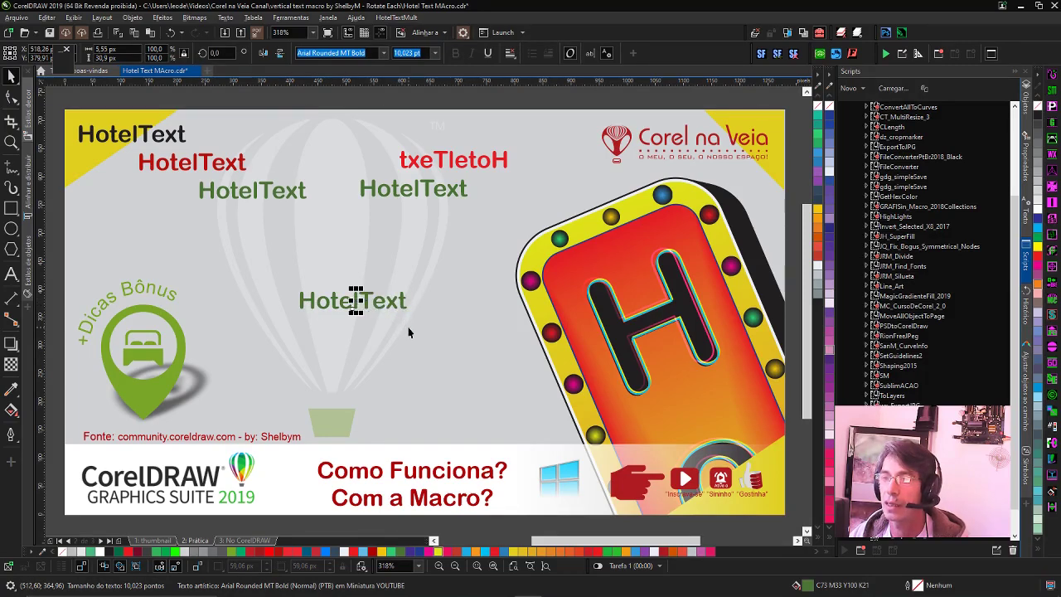
key(Tab)
key(Tab)
key(Up)
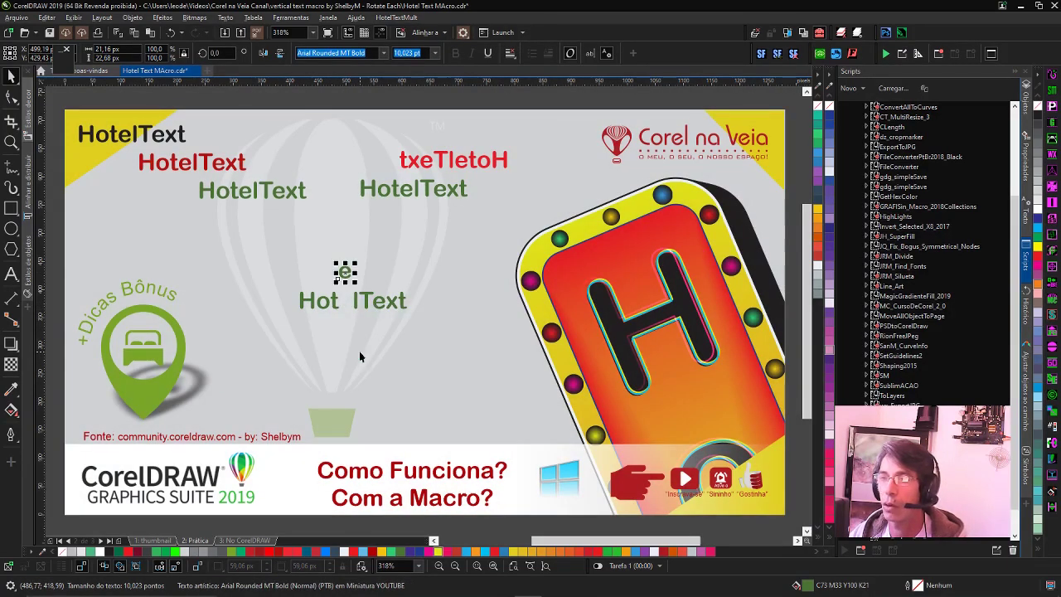
key(Down)
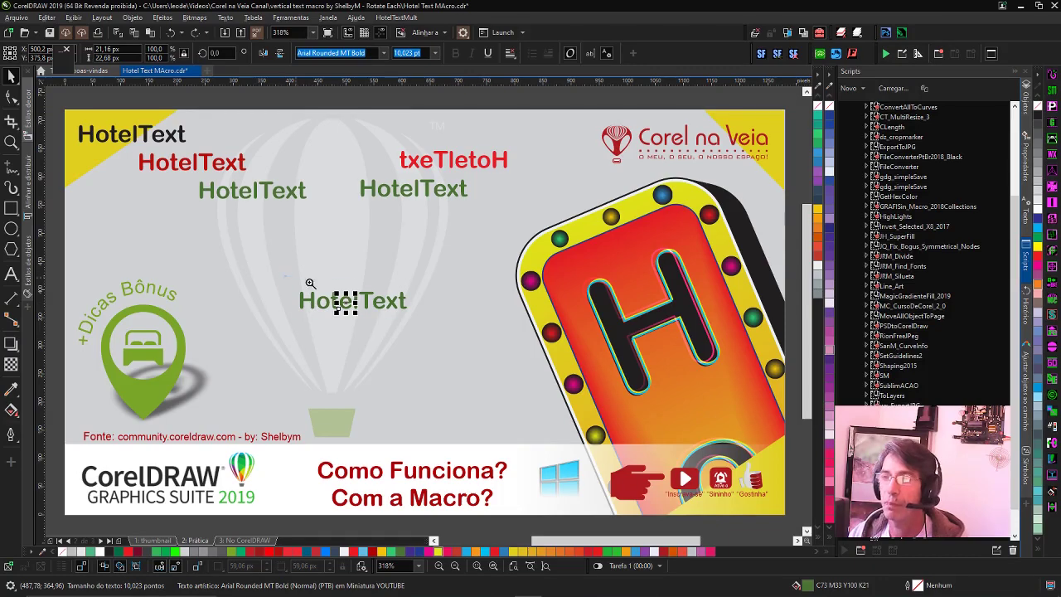
key(shift+F2)
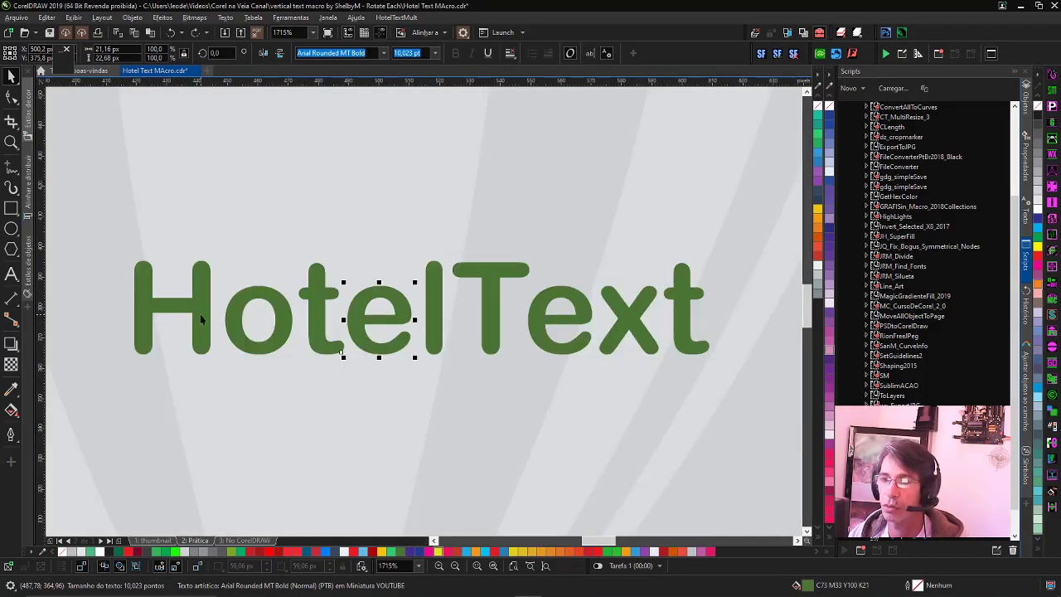
- Drag a copy of the upper-right green HotelText down the page
scroll(603, 335, down, 1)
scroll(446, 277, down, 1)
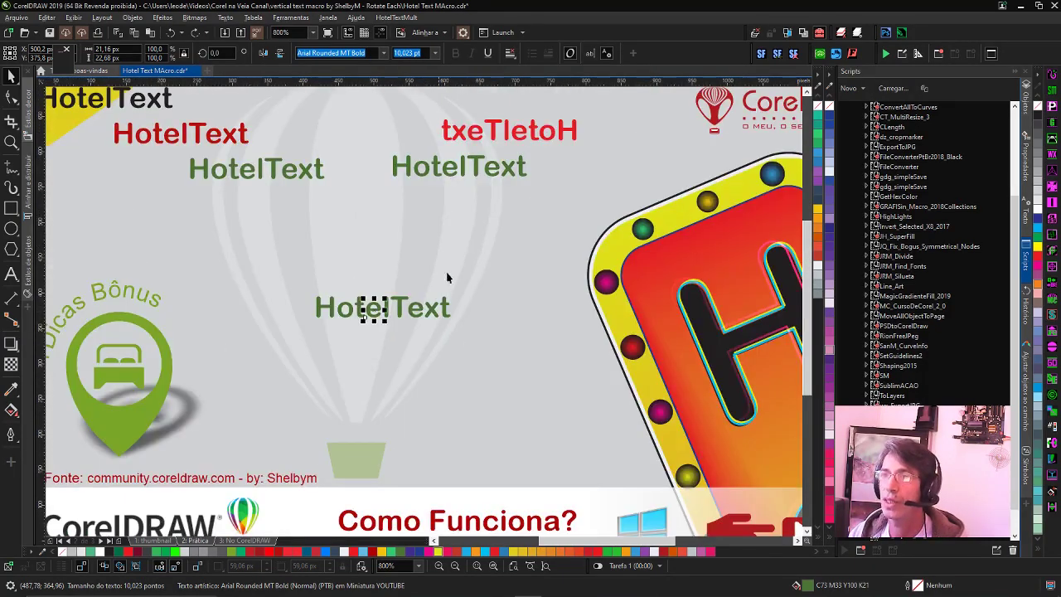
click(476, 169)
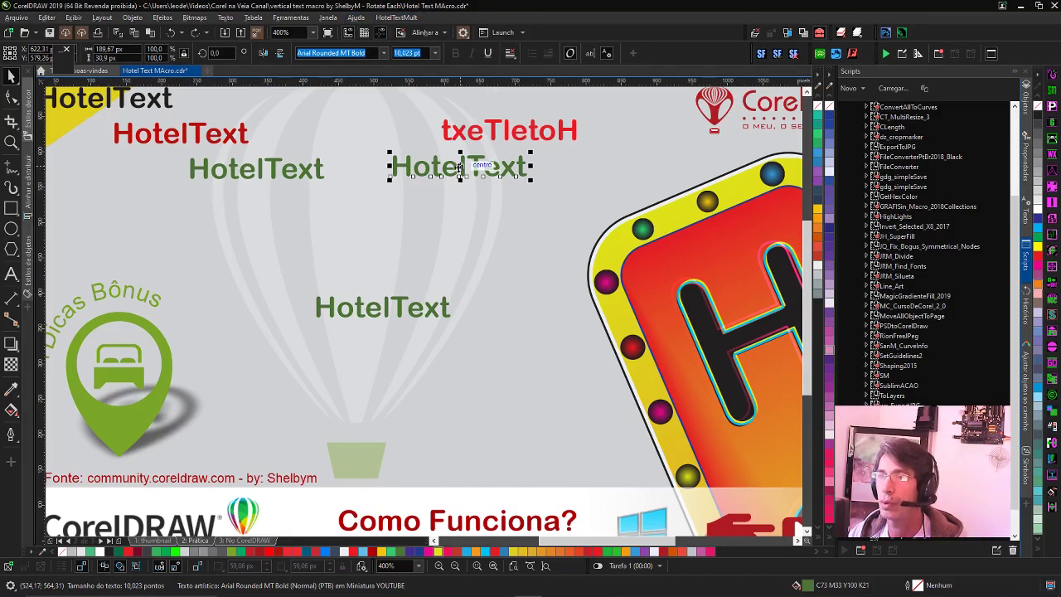
drag(460, 167, 506, 366)
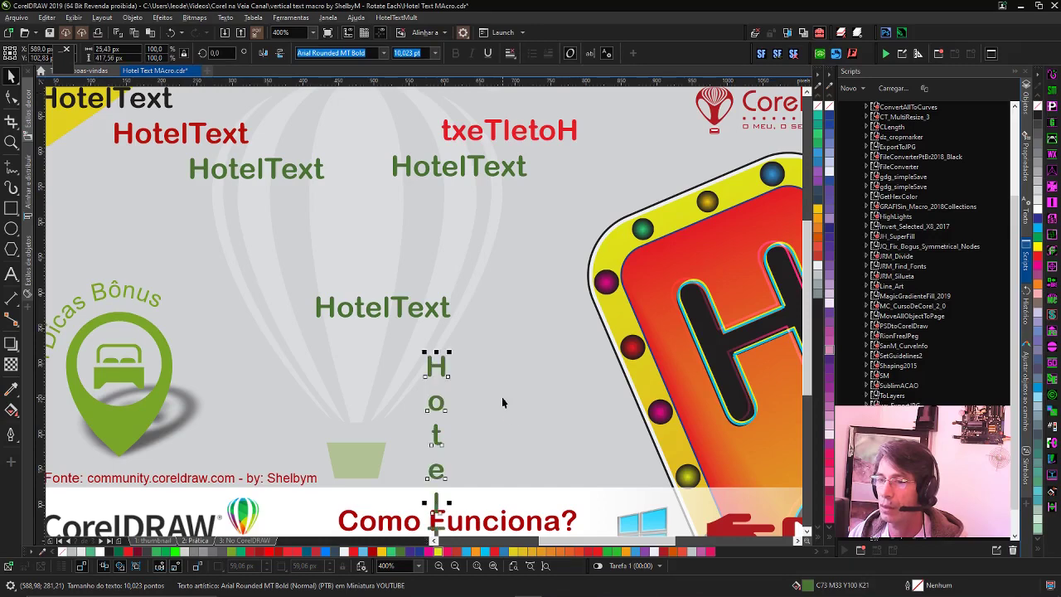
- Move the vertical HotelText beside the upper-right word and combine its letters back into one horizontal word
drag(438, 403, 541, 249)
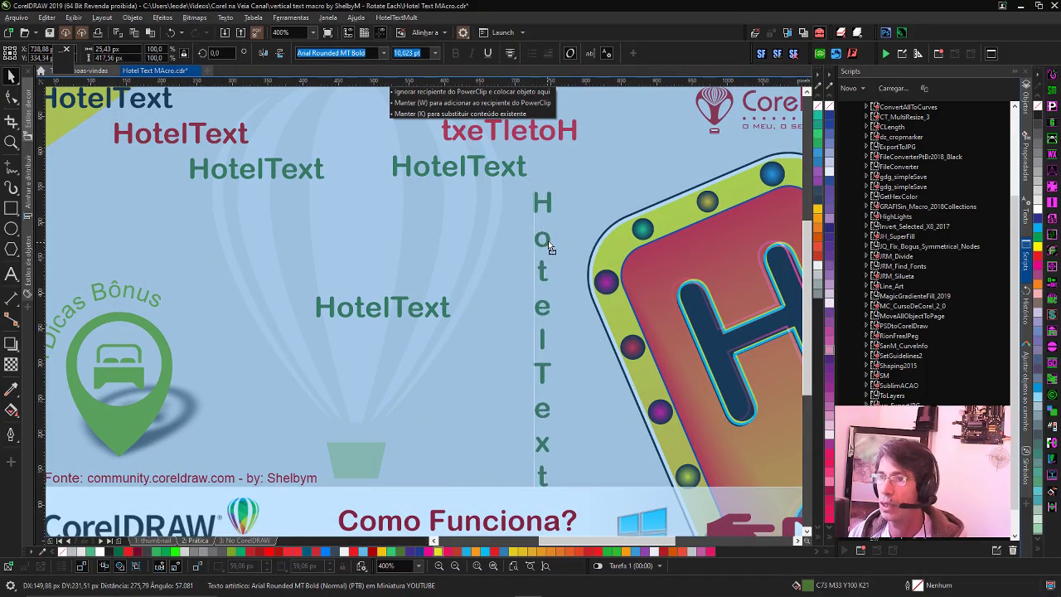
drag(541, 248, 547, 246)
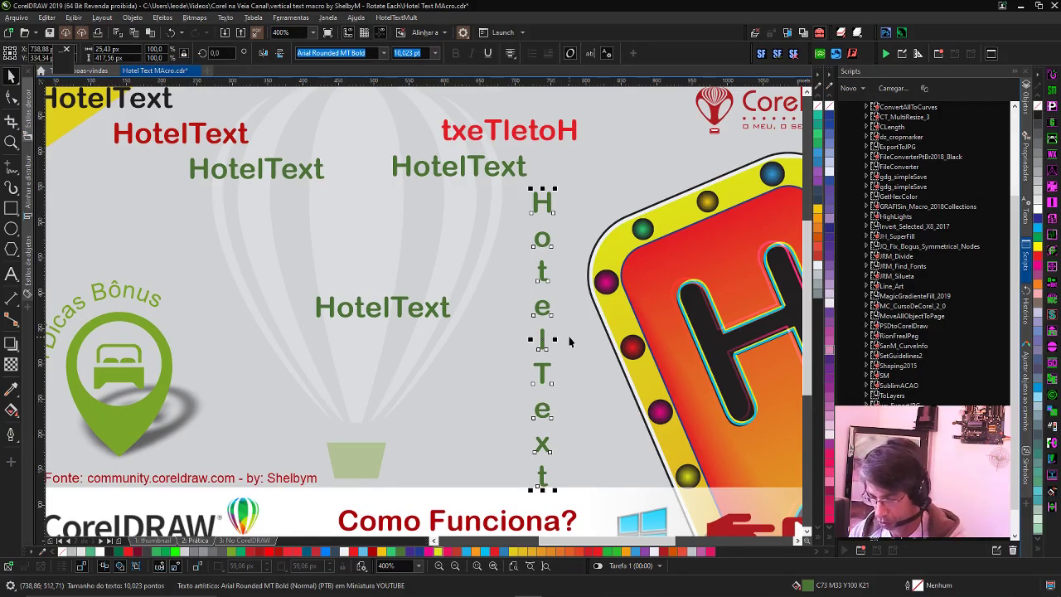
shift+click(546, 249)
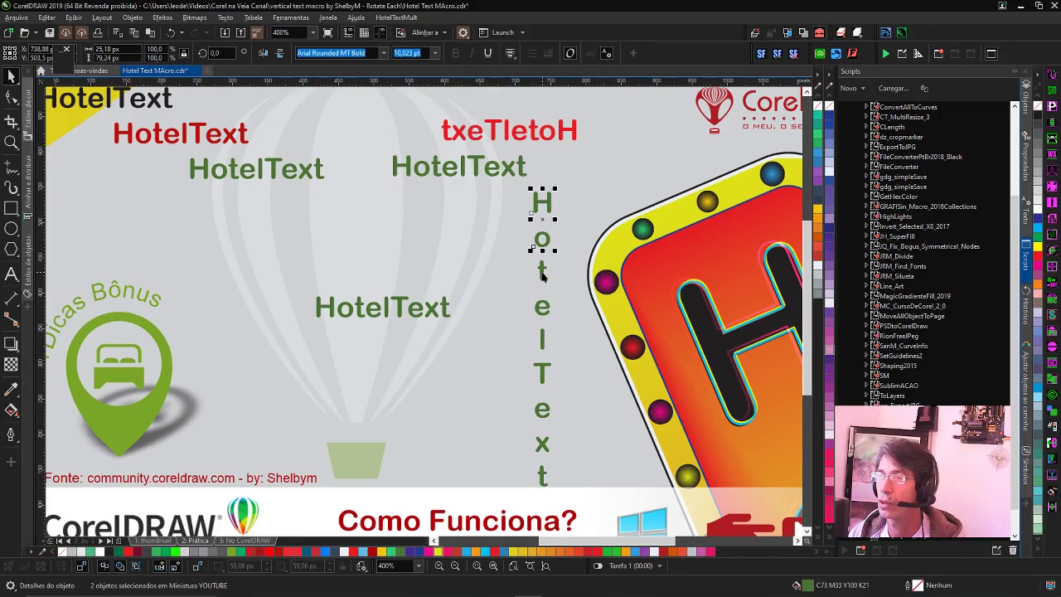
shift+click(544, 313)
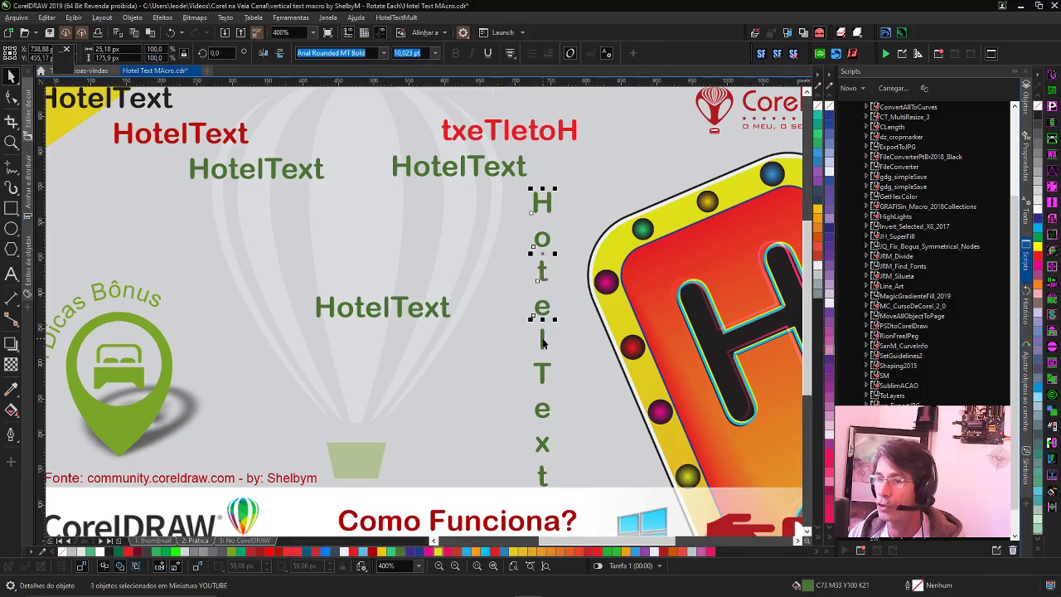
shift+click(541, 270)
shift+click(542, 346)
shift+click(542, 373)
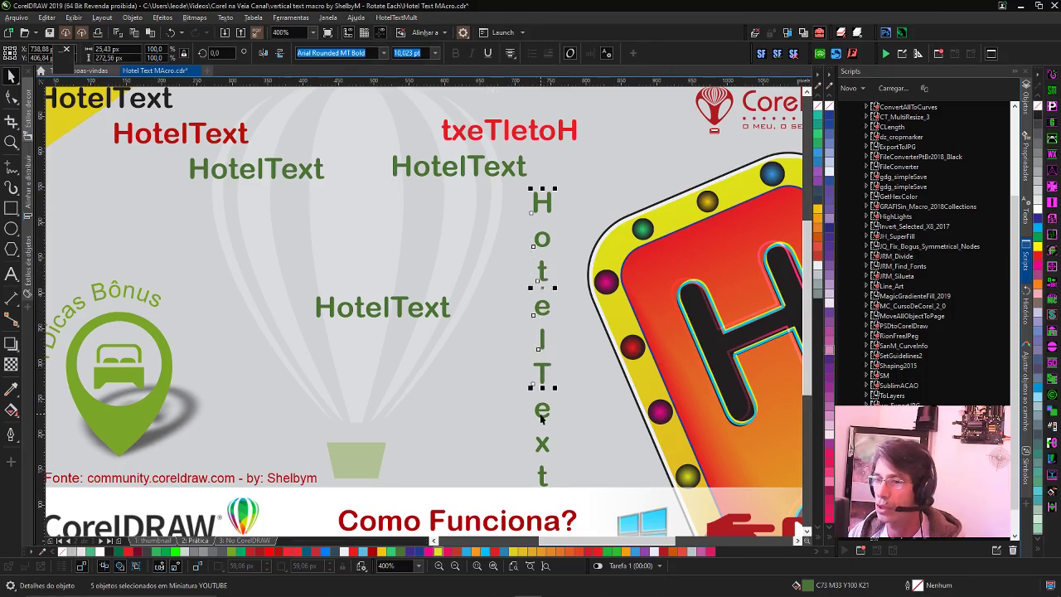
shift+click(537, 419)
shift+click(543, 448)
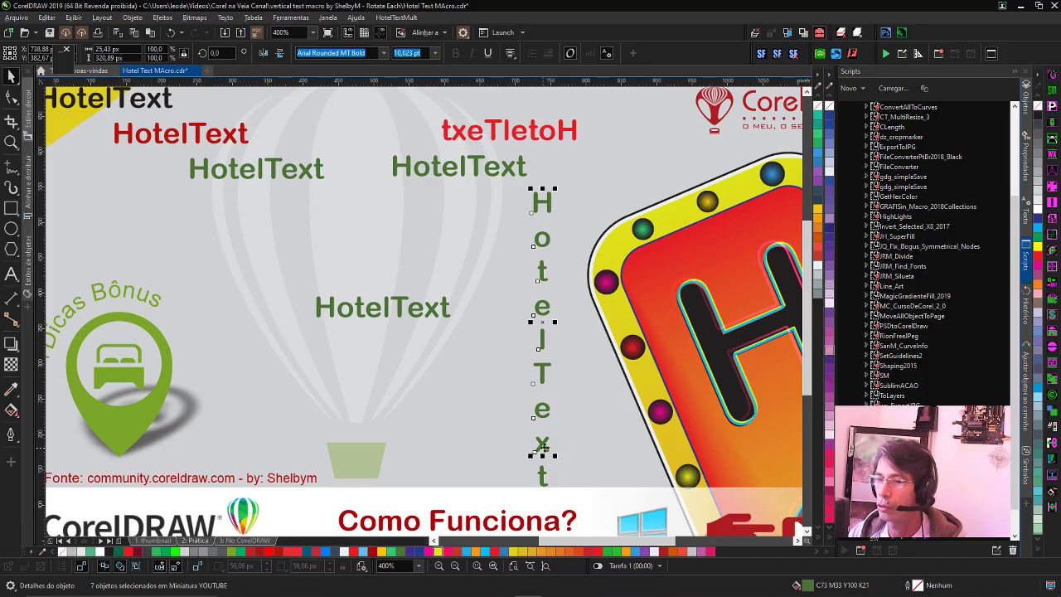
shift+click(541, 479)
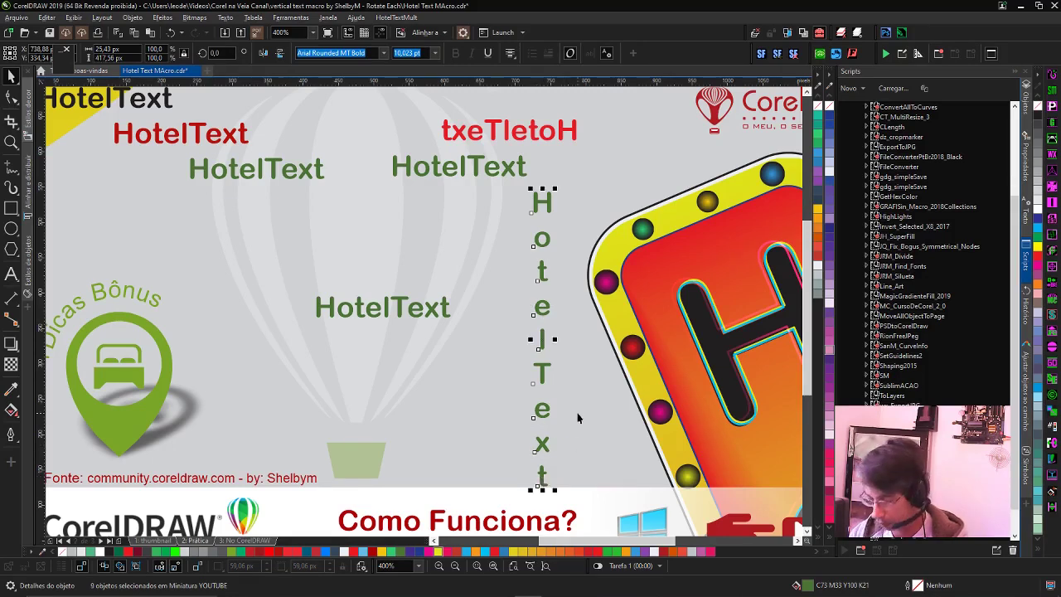
key(ctrl+l)
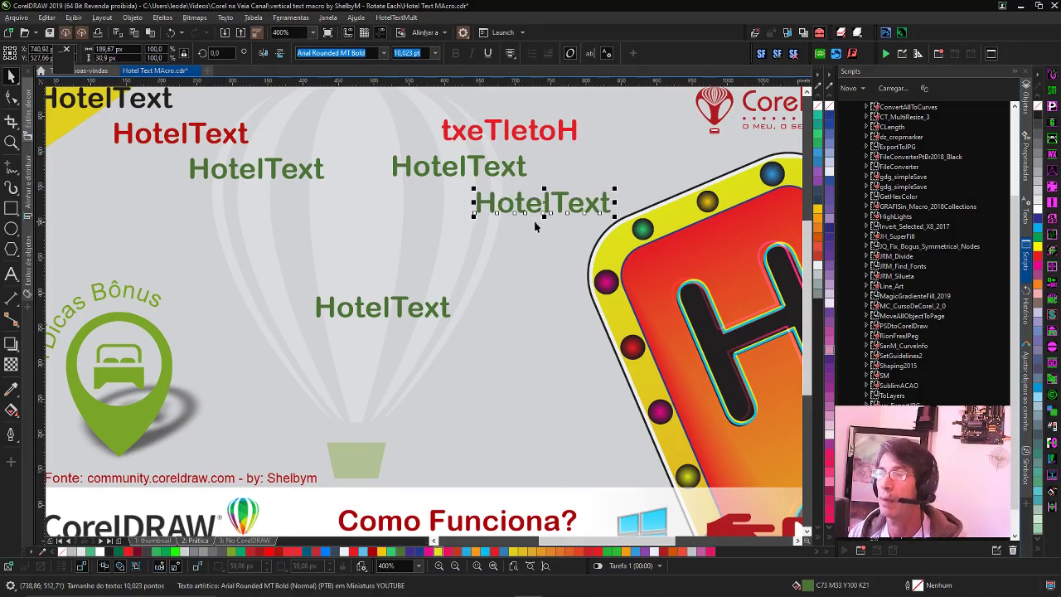
click(504, 206)
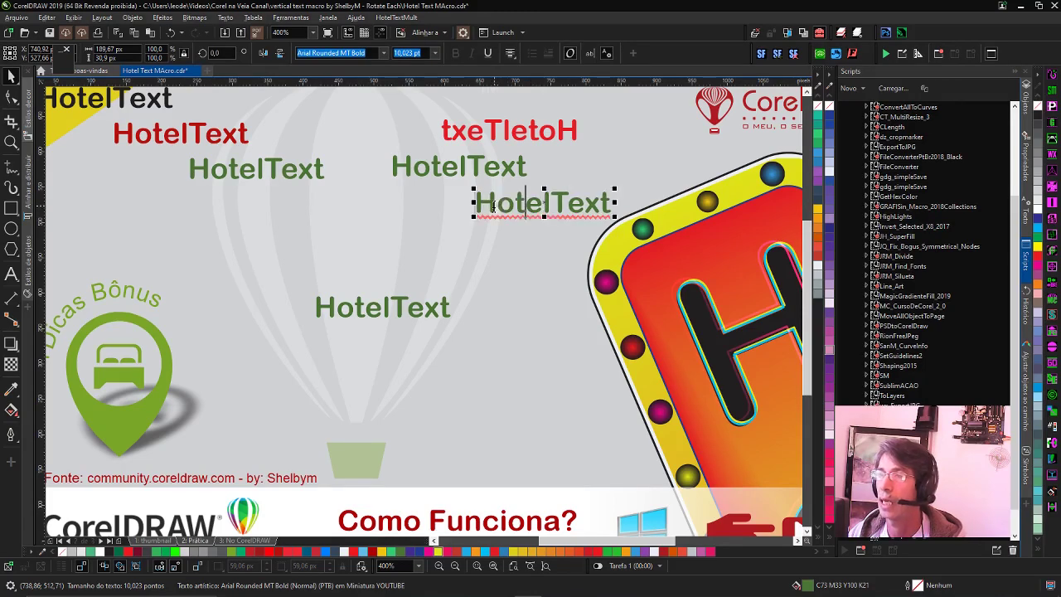
double_click(504, 205)
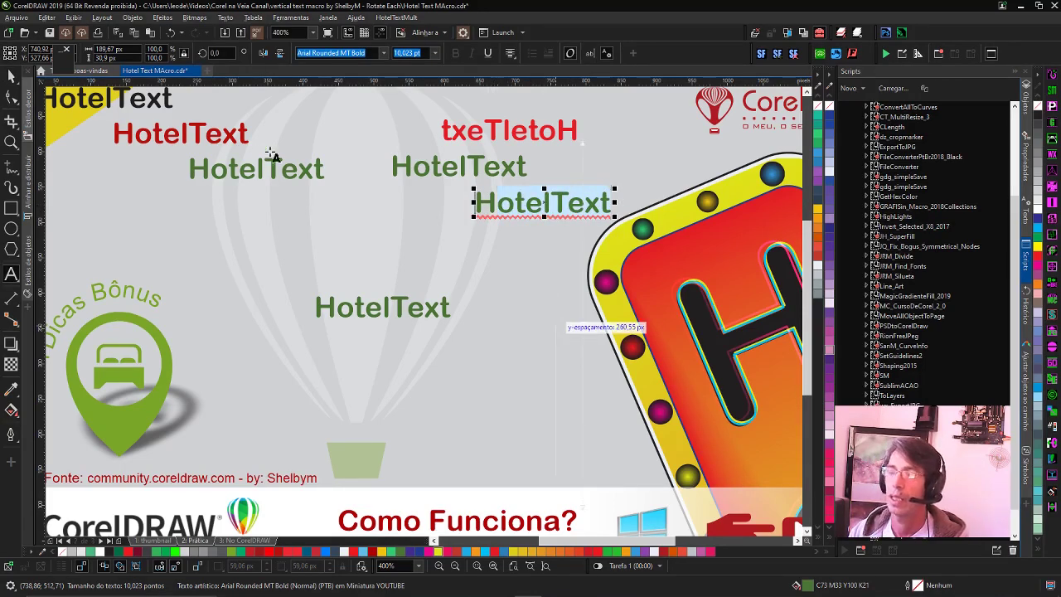
click(11, 76)
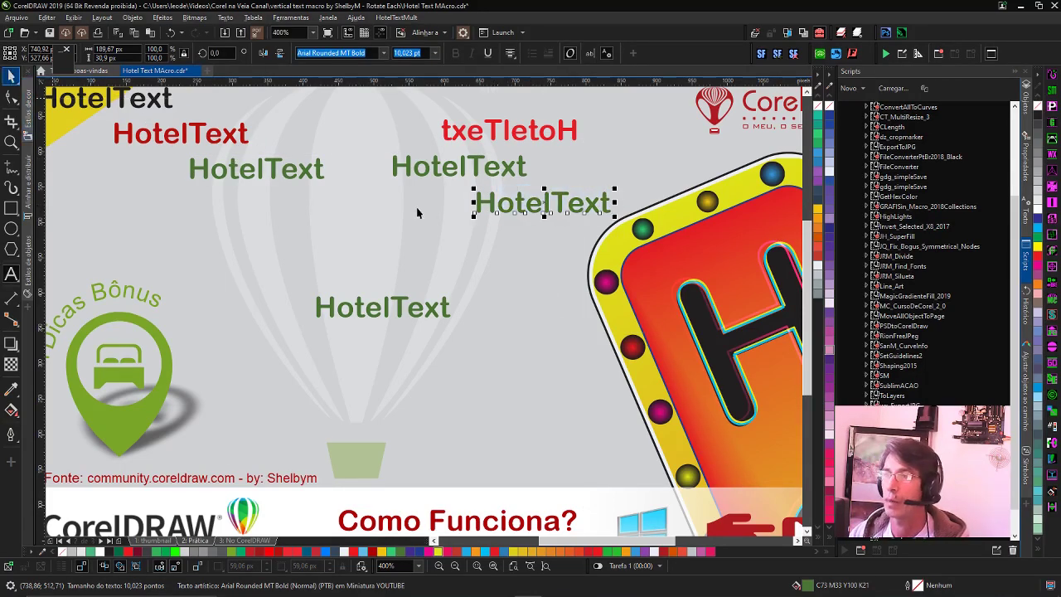
- Combine the centre word's letters into one text and stack it vertically as txeTletoH
click(445, 308)
scroll(427, 309, up, 2)
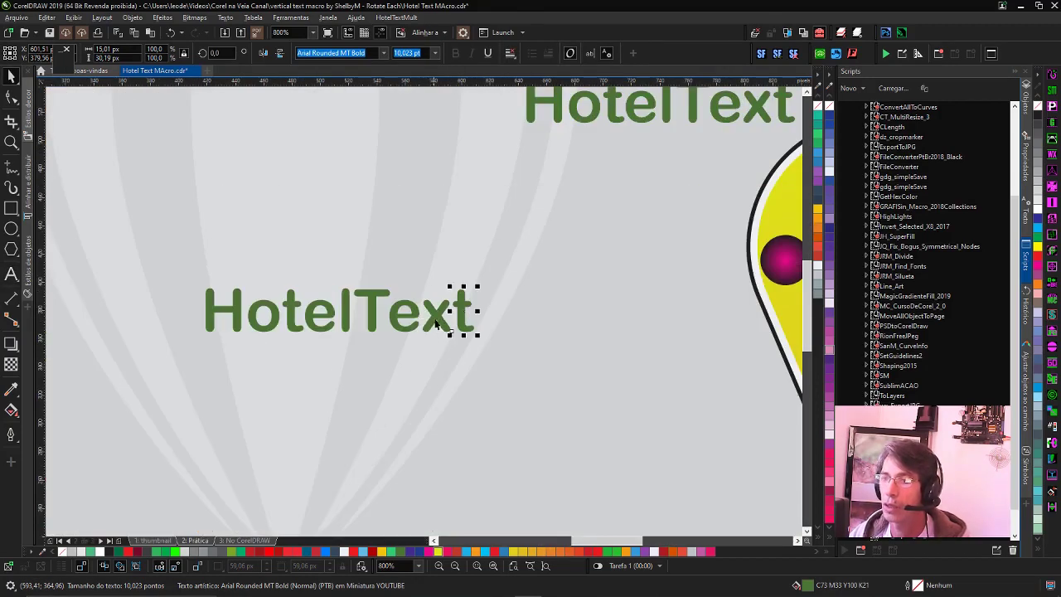
shift+click(436, 323)
shift+click(396, 327)
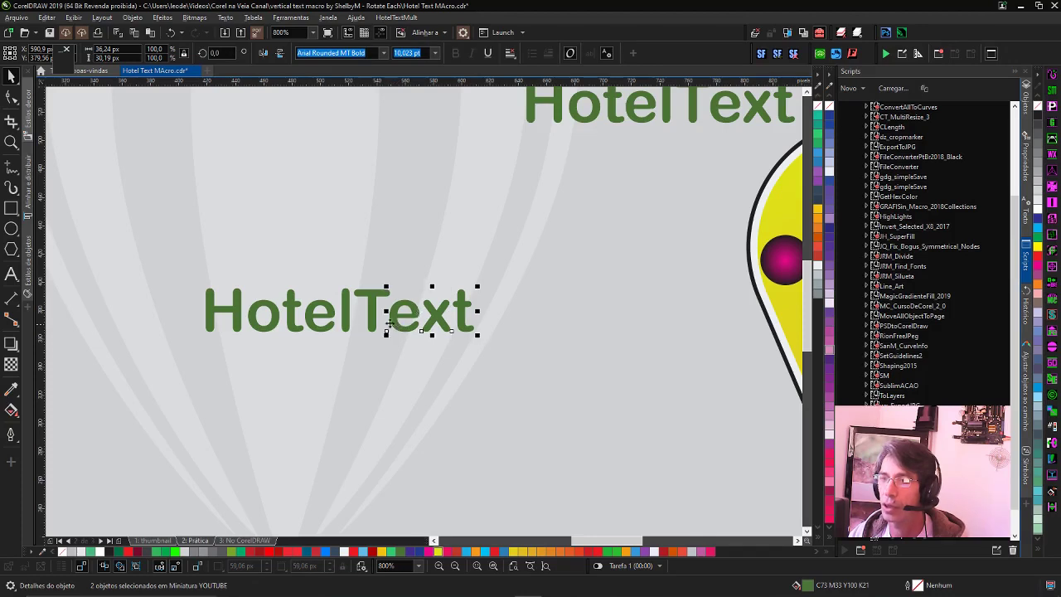
shift+click(351, 322)
shift+click(343, 321)
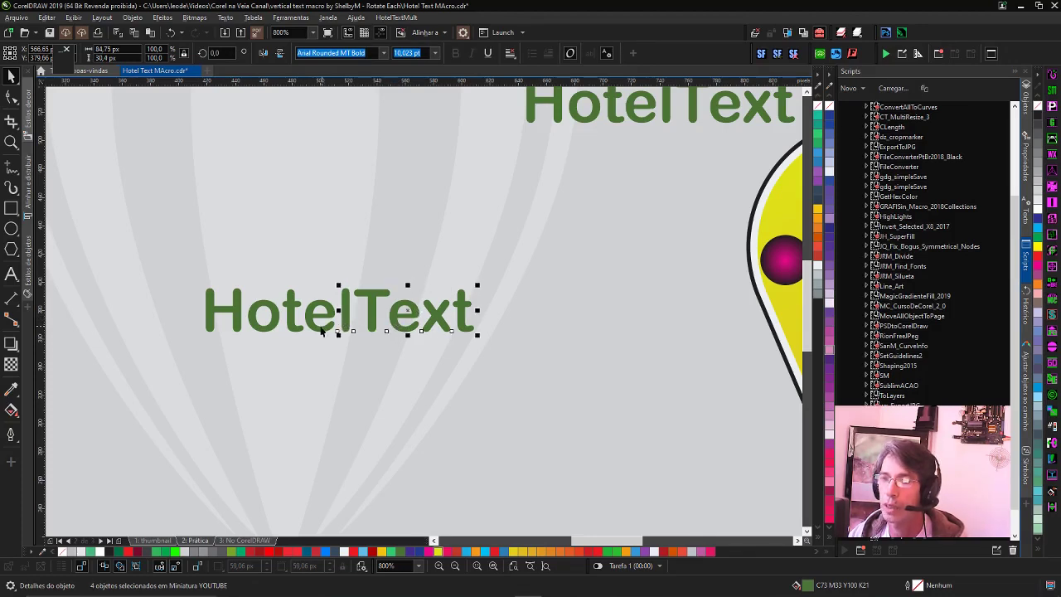
shift+click(266, 330)
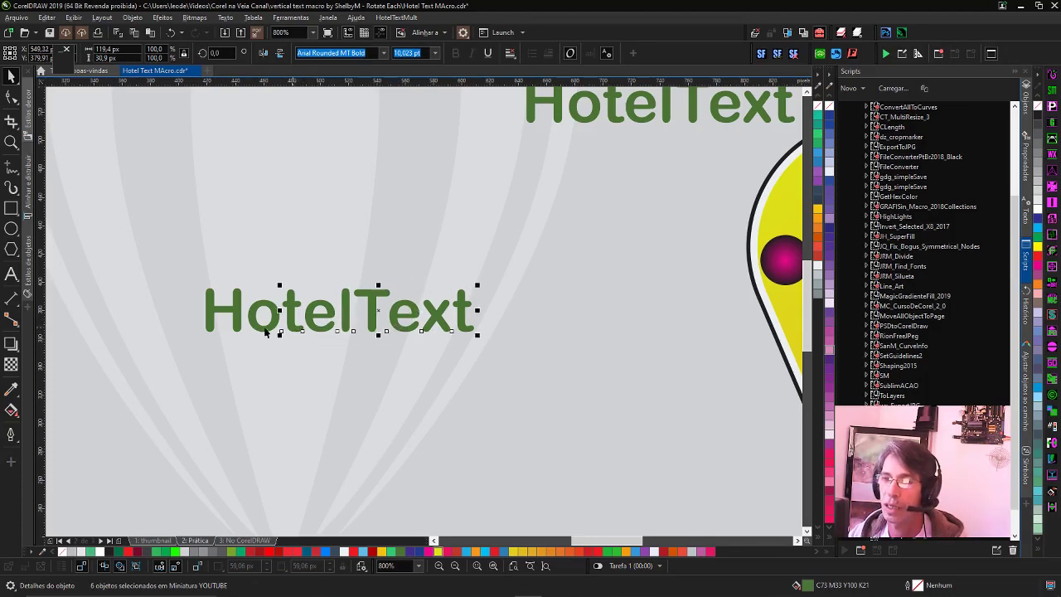
shift+click(262, 332)
shift+click(239, 330)
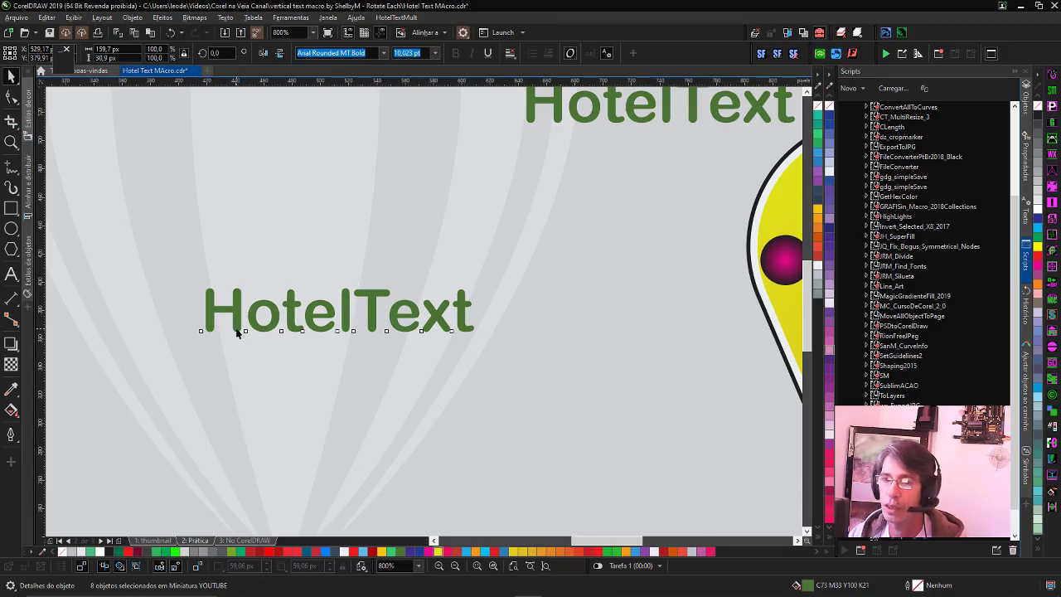
key(ctrl+l)
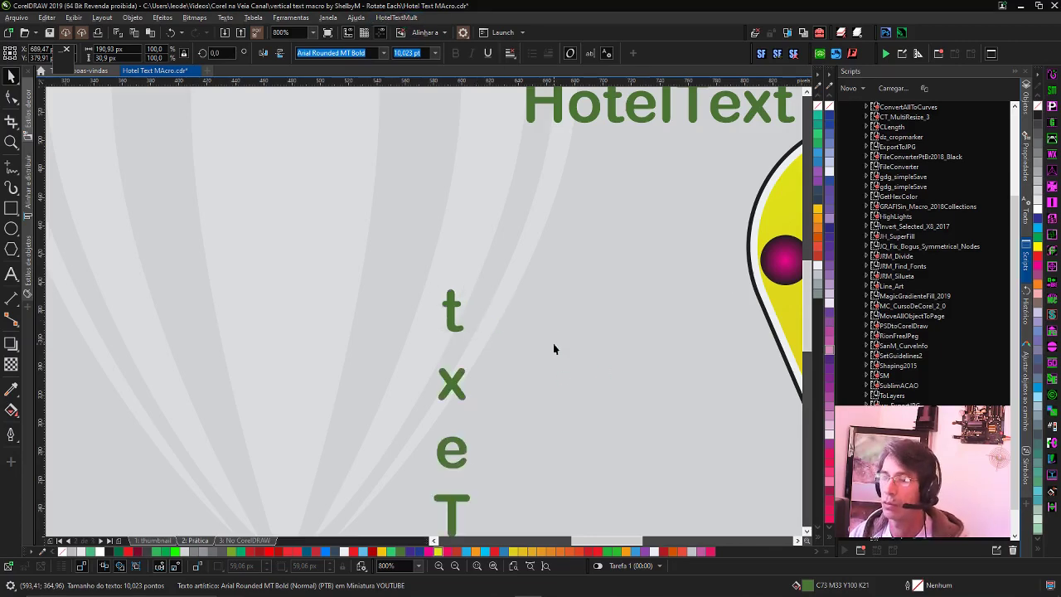
key(shift+F4)
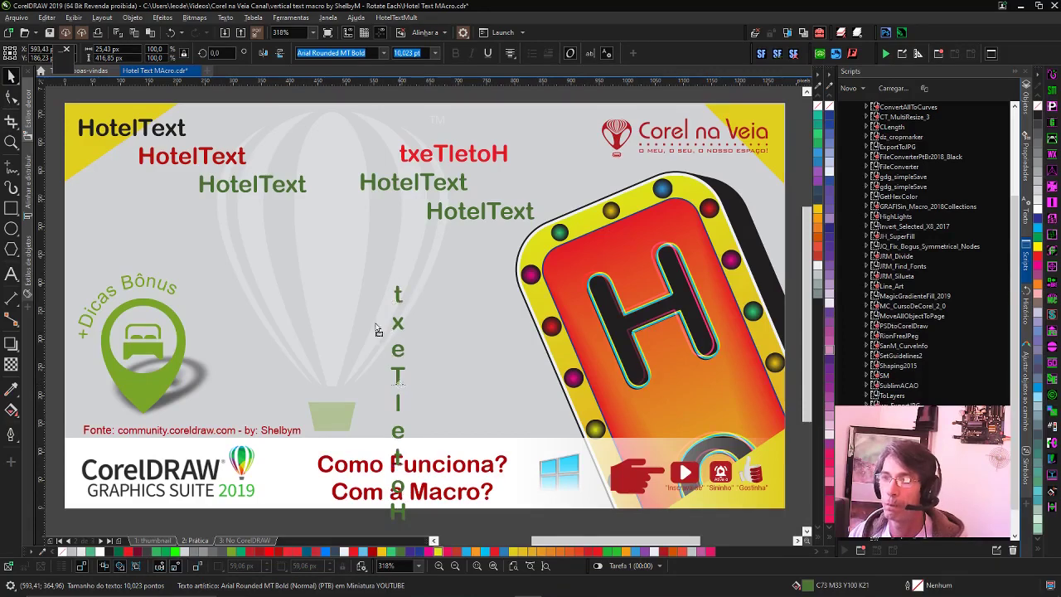
- Try and undo the macro stacking, then delete the extra txeTletoH and HotelText copies
drag(398, 382, 348, 244)
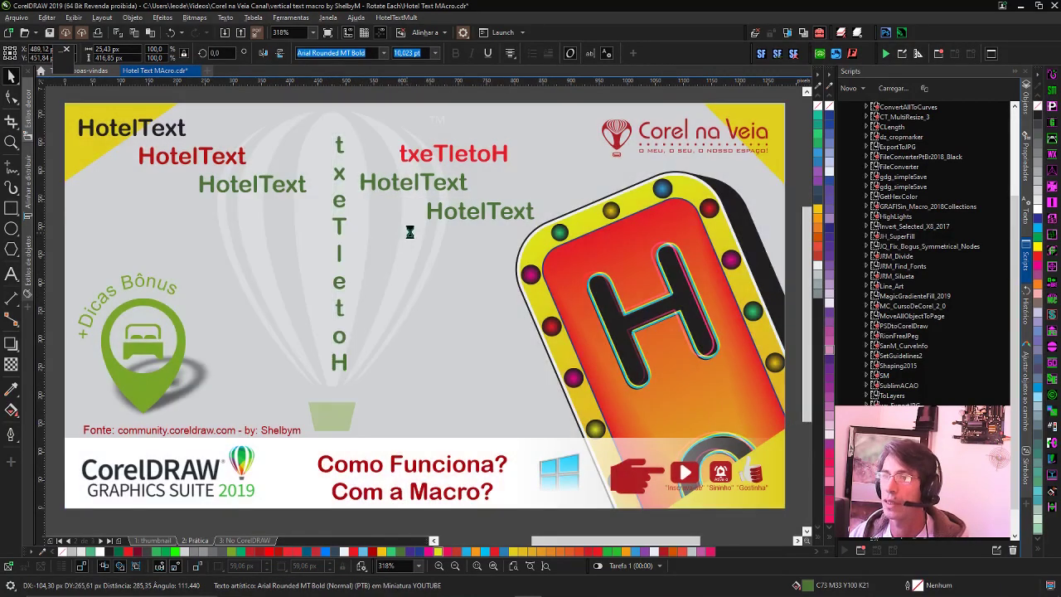
click(464, 213)
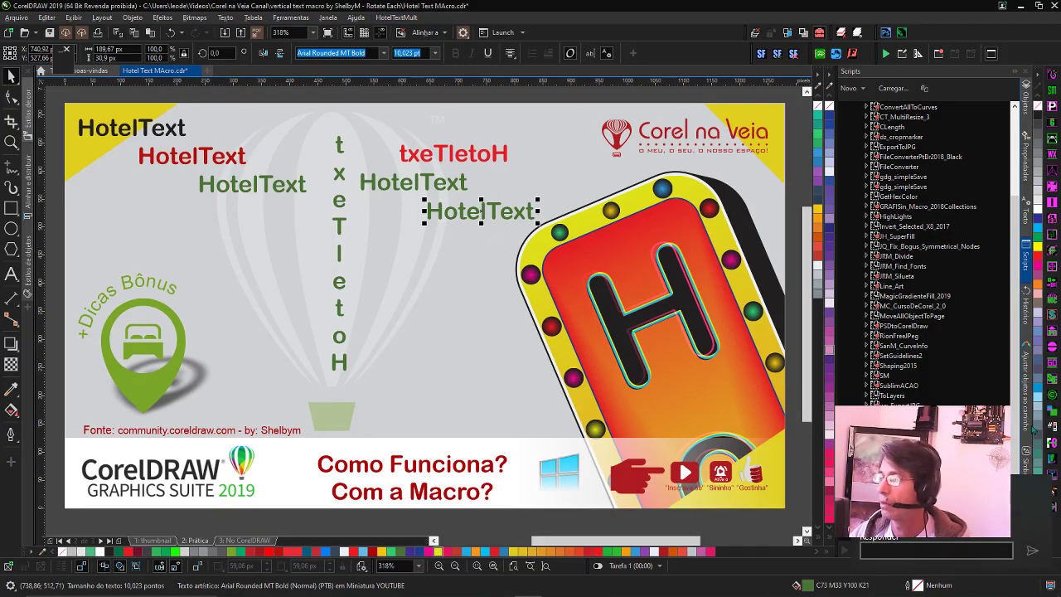
key(ctrl+shift+v)
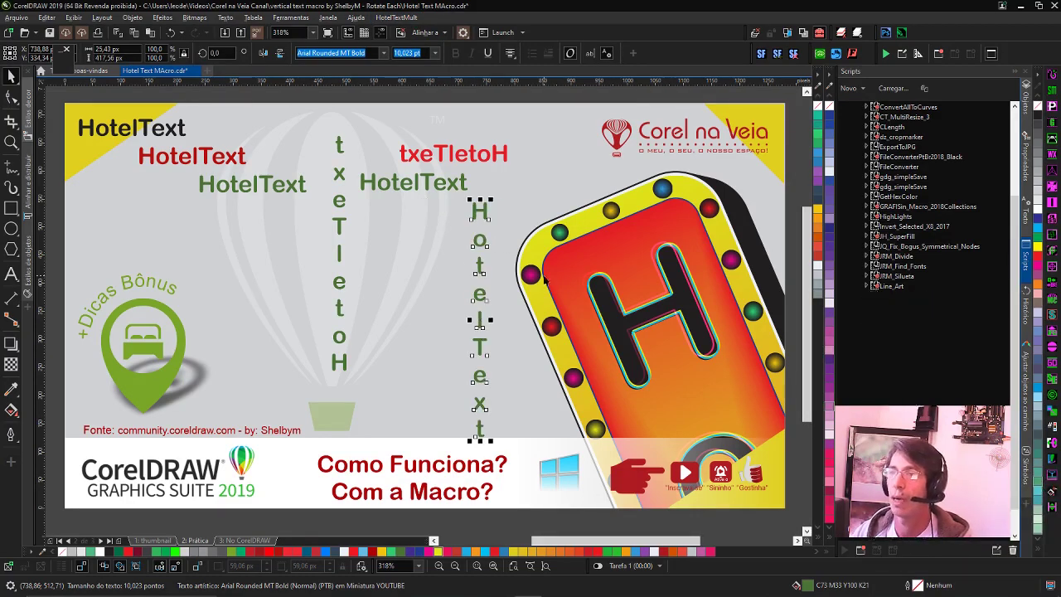
key(ctrl+z)
key(ctrl+shift+v)
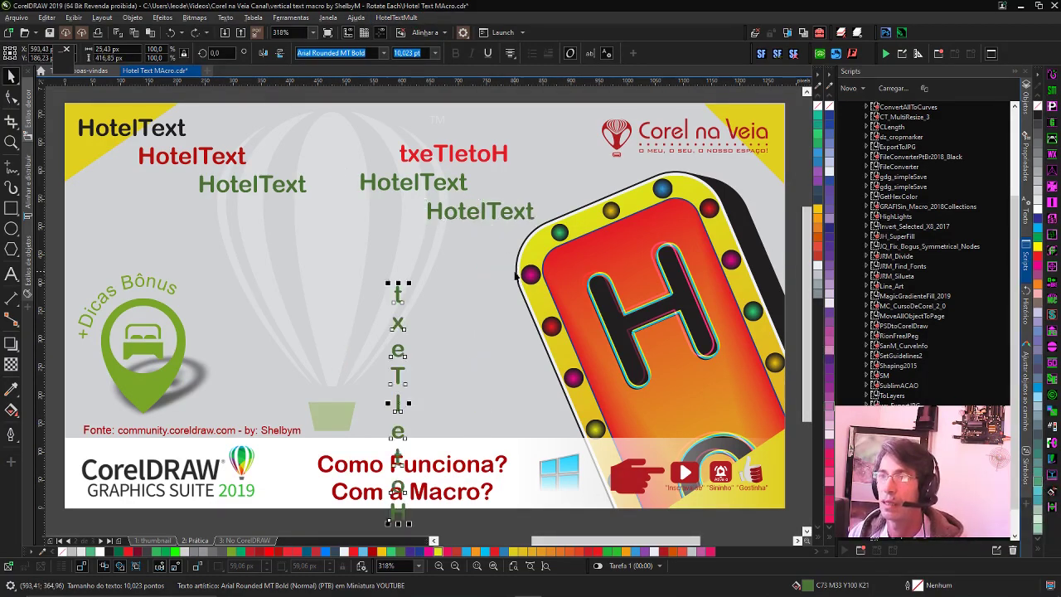
key(ctrl+z)
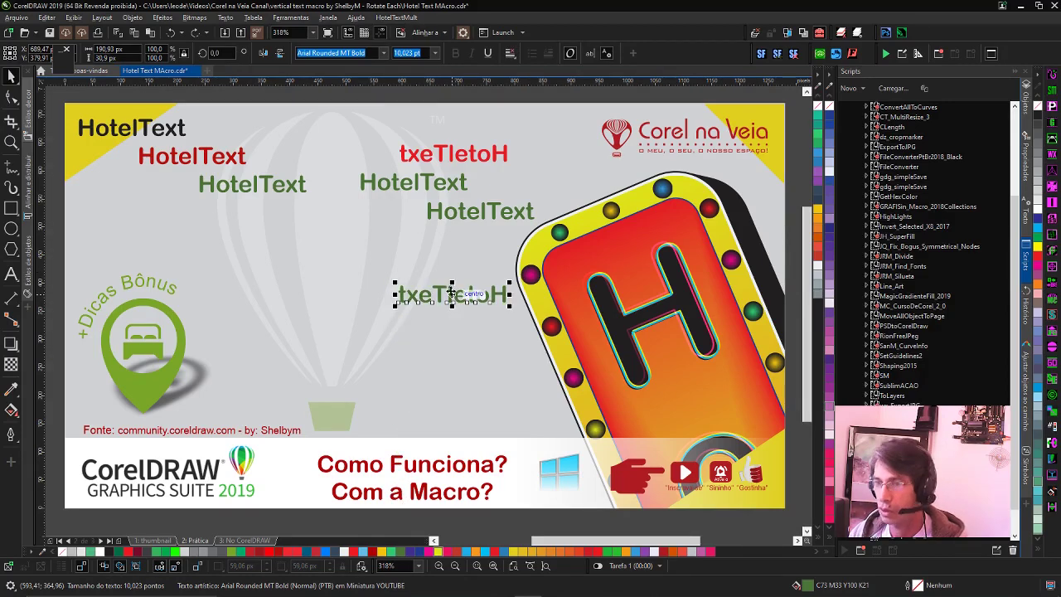
drag(451, 295, 420, 251)
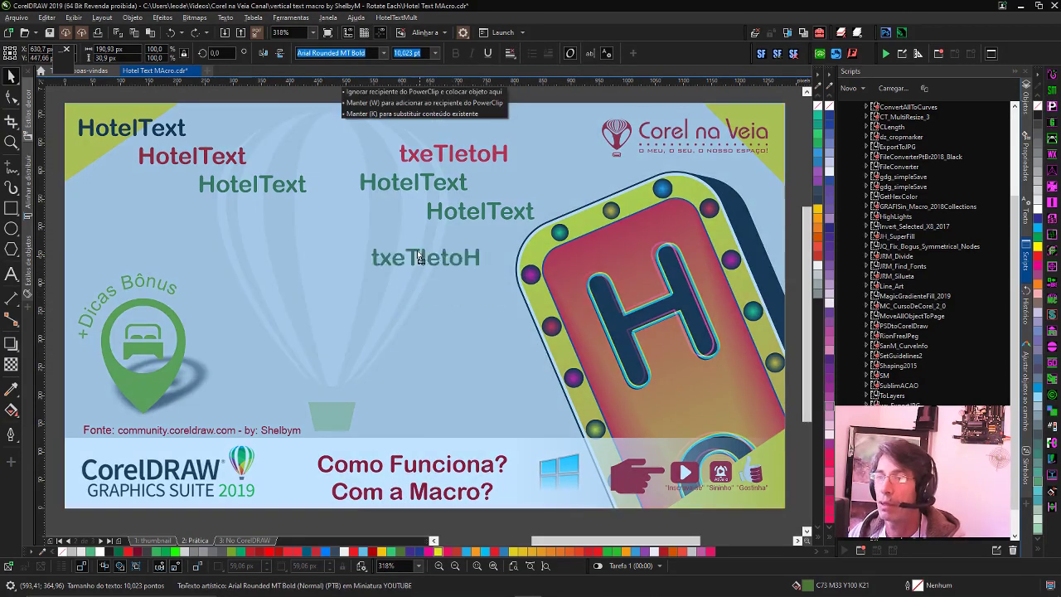
key(Delete)
click(454, 214)
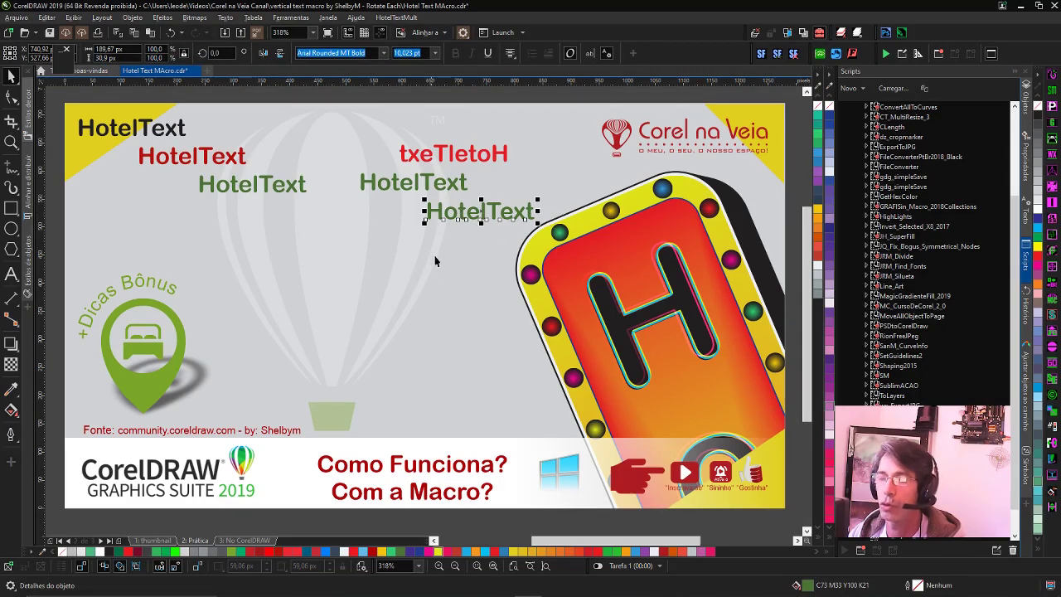
key(Delete)
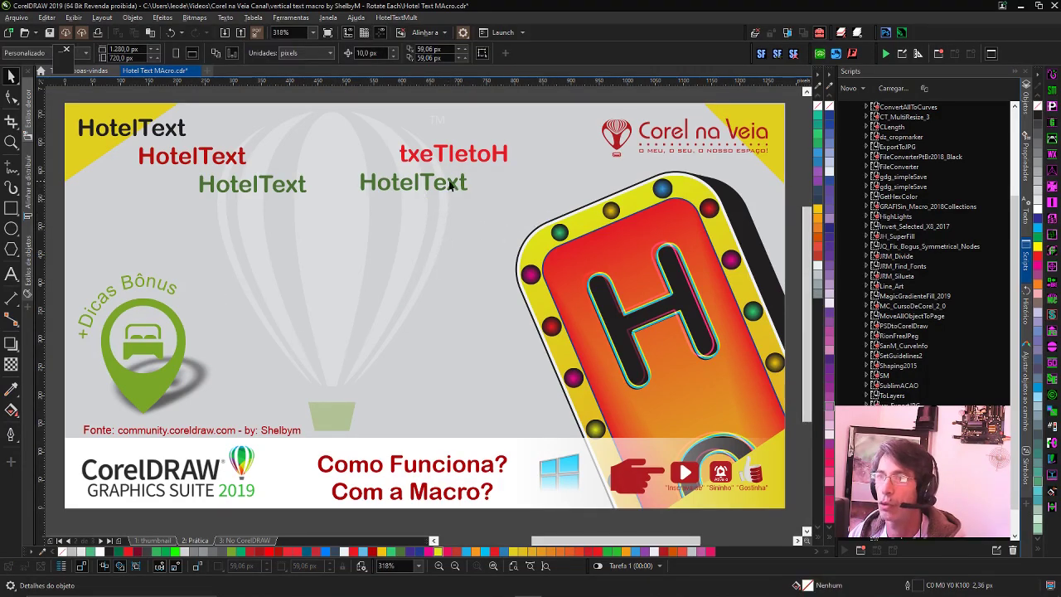
- Stack the remaining HotelText one letter per line and view the '1: thumbnail' page
click(453, 185)
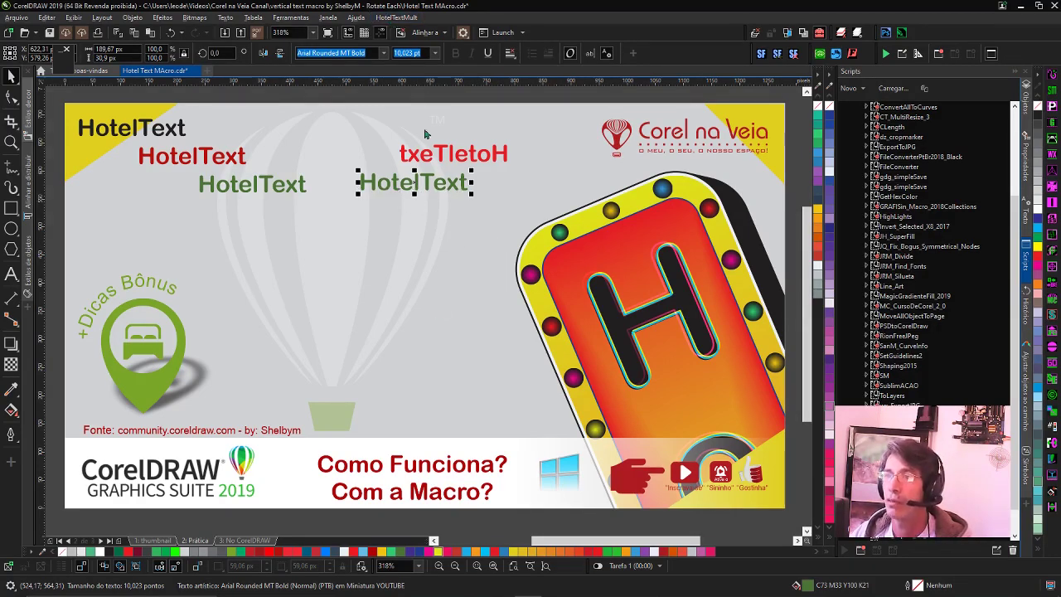
key(ctrl+shift+v)
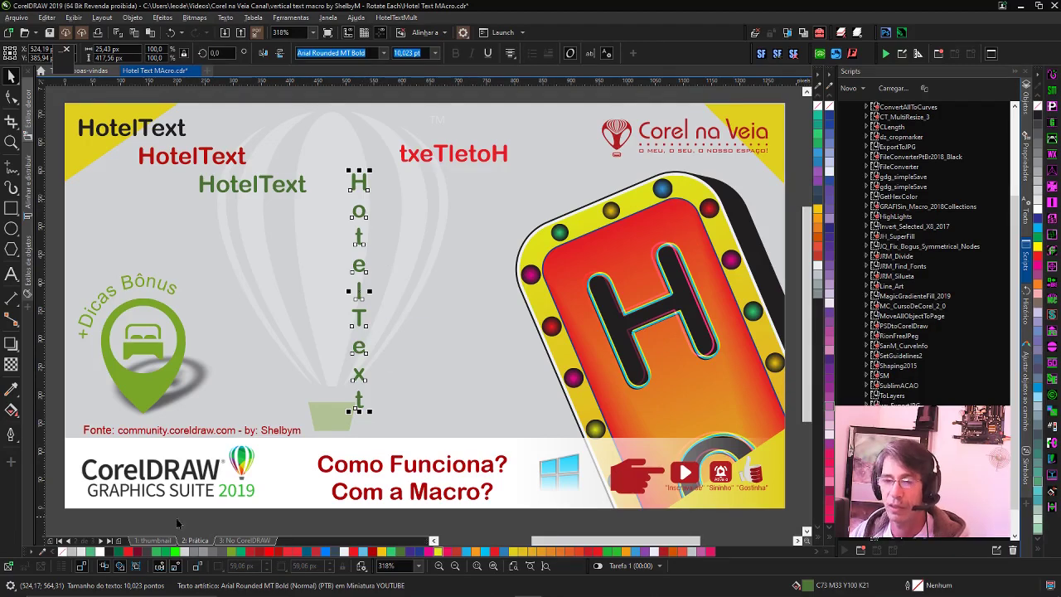
click(154, 541)
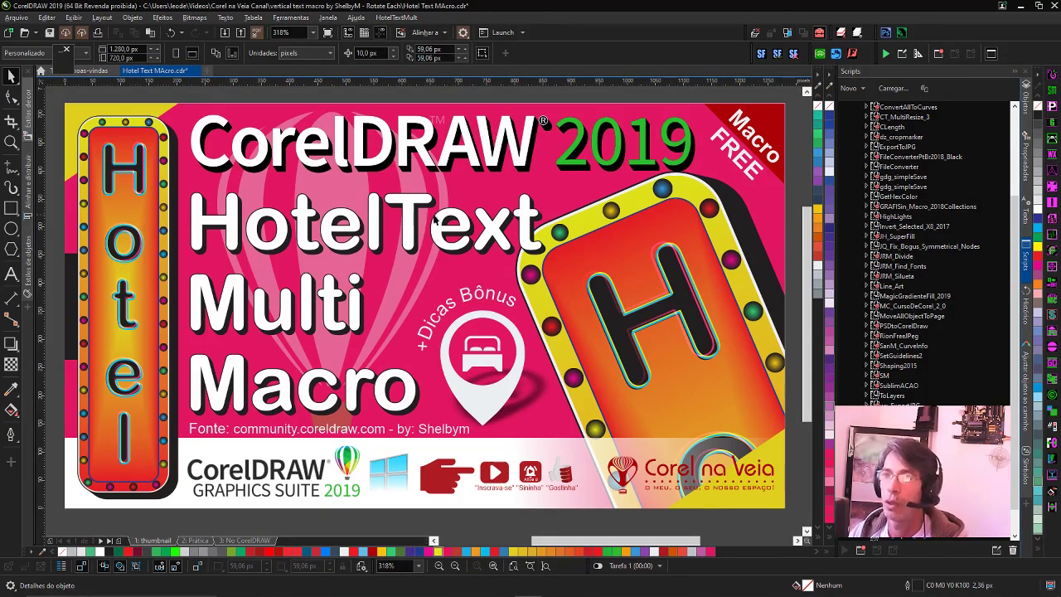
- On '3: No CorelDRAW', move both key icons' green circles down onto the comma and dot
click(249, 541)
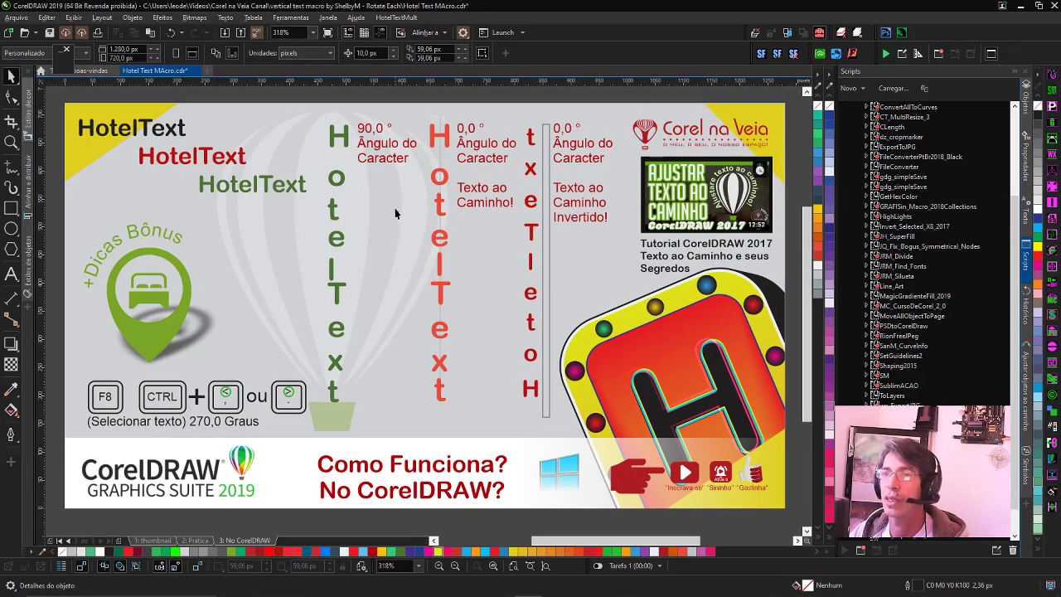
click(344, 146)
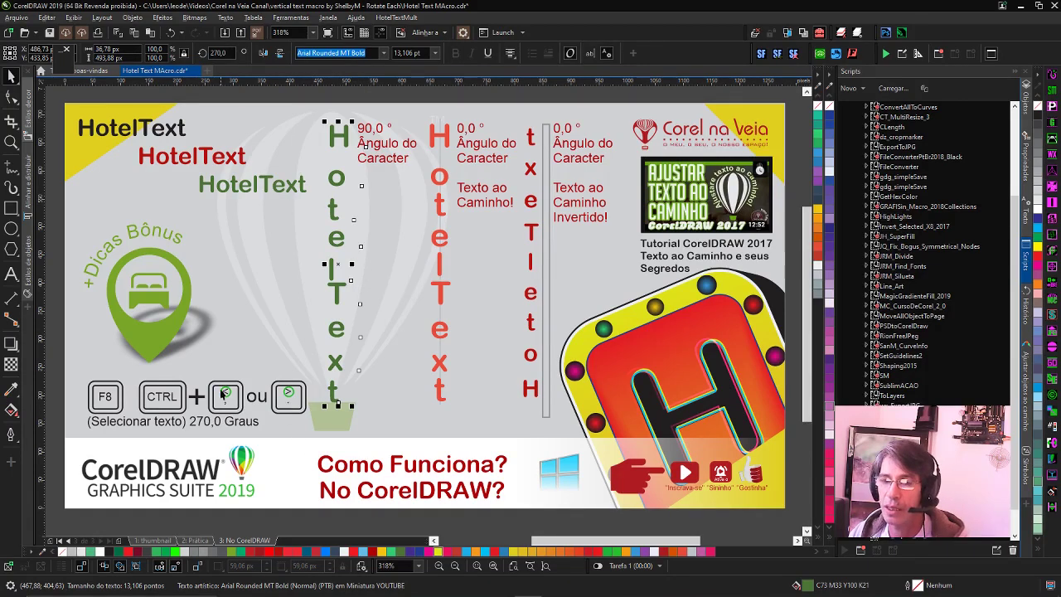
drag(205, 374, 317, 421)
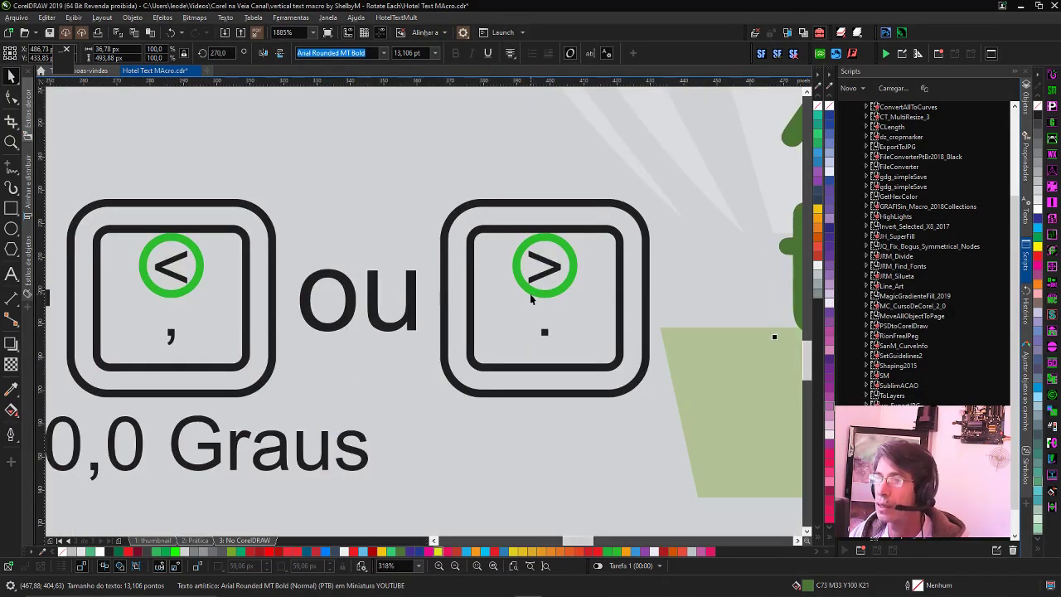
key(F7)
drag(545, 293, 547, 336)
click(157, 292)
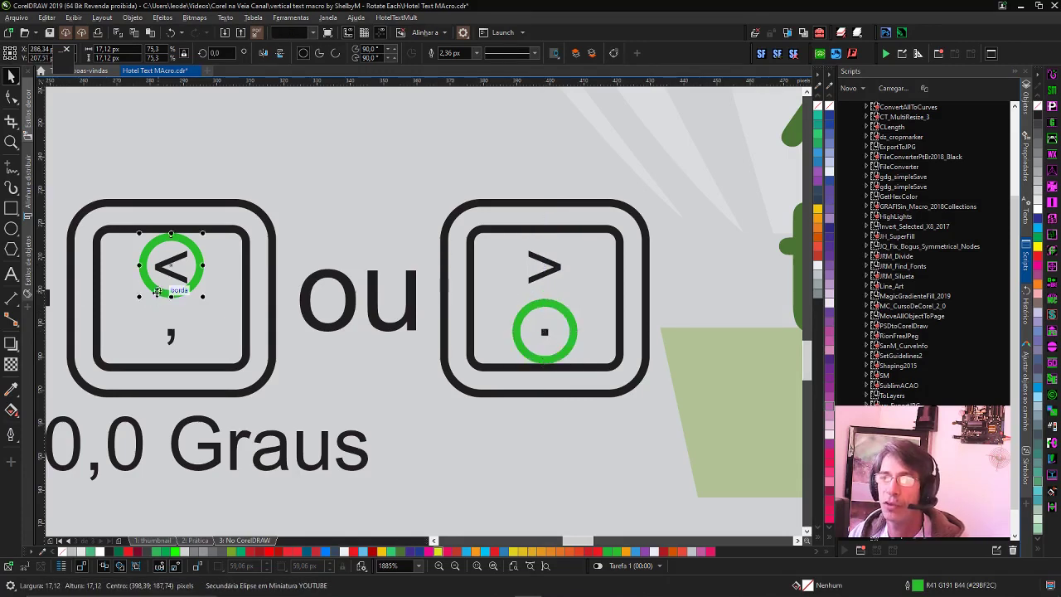
drag(171, 266, 172, 336)
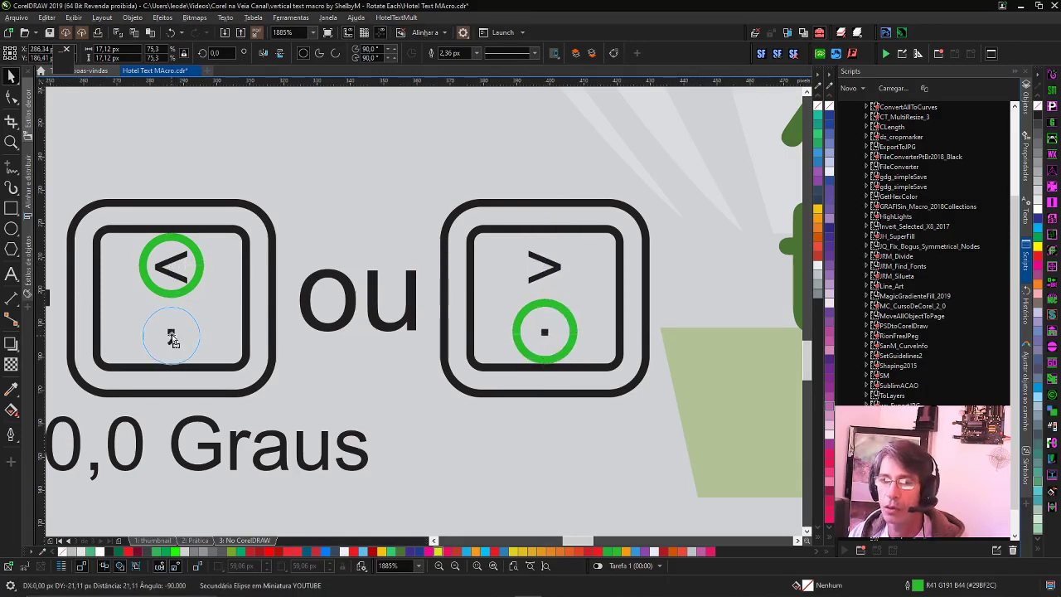
key(shift+F4)
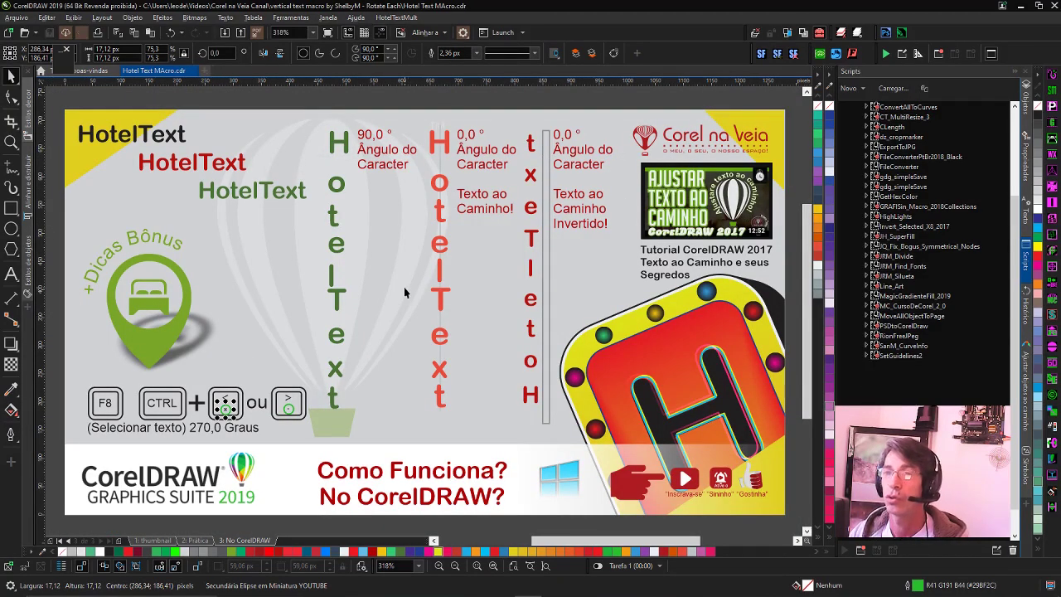
- Rotate the lower green HotelText to 270° and place it beside the stacked green letters
click(264, 194)
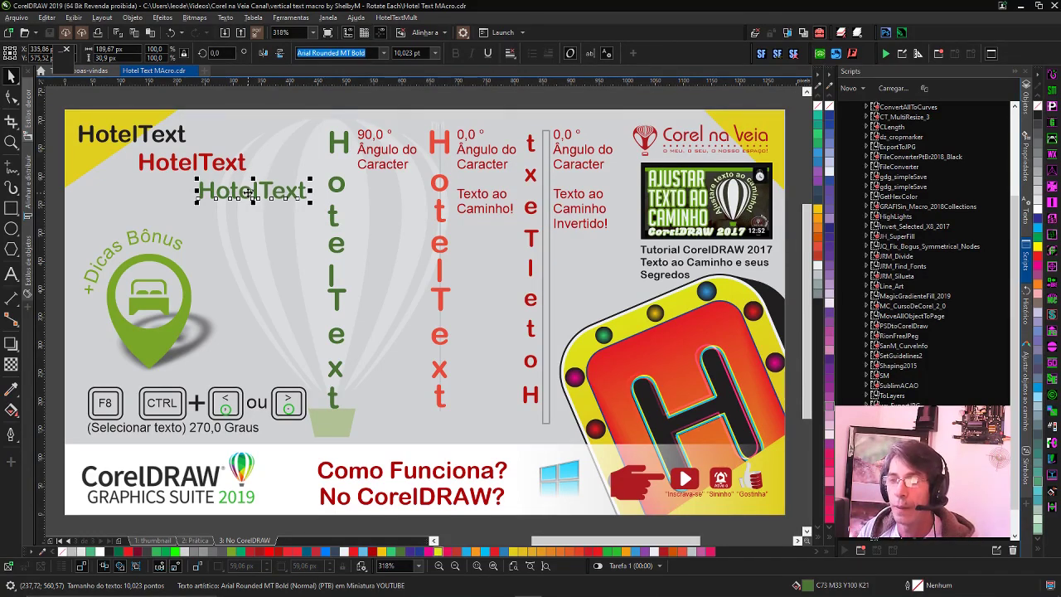
key(ctrl+period)
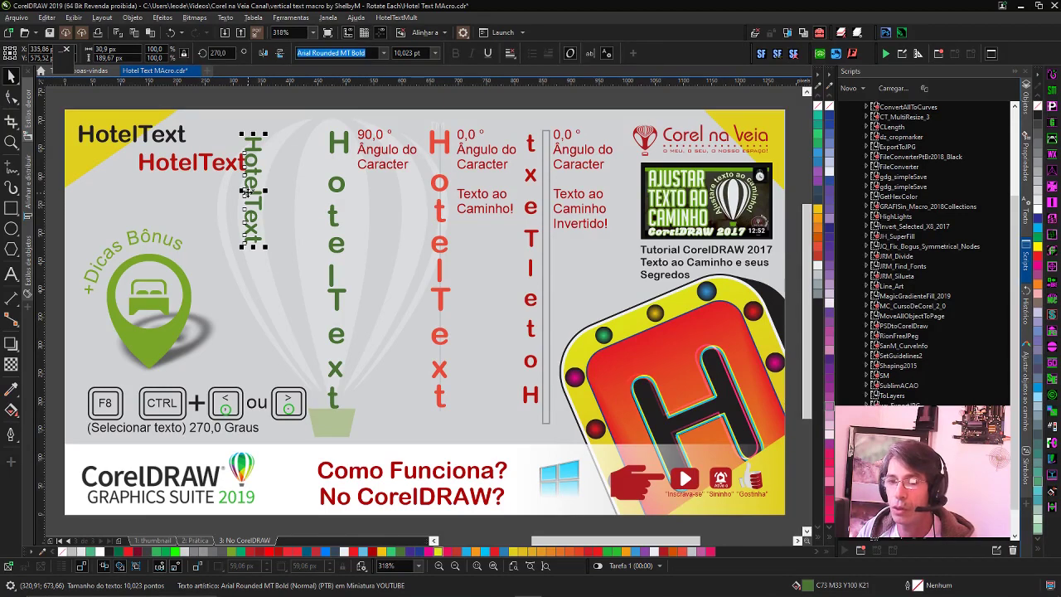
key(ctrl+comma)
key(ctrl+period)
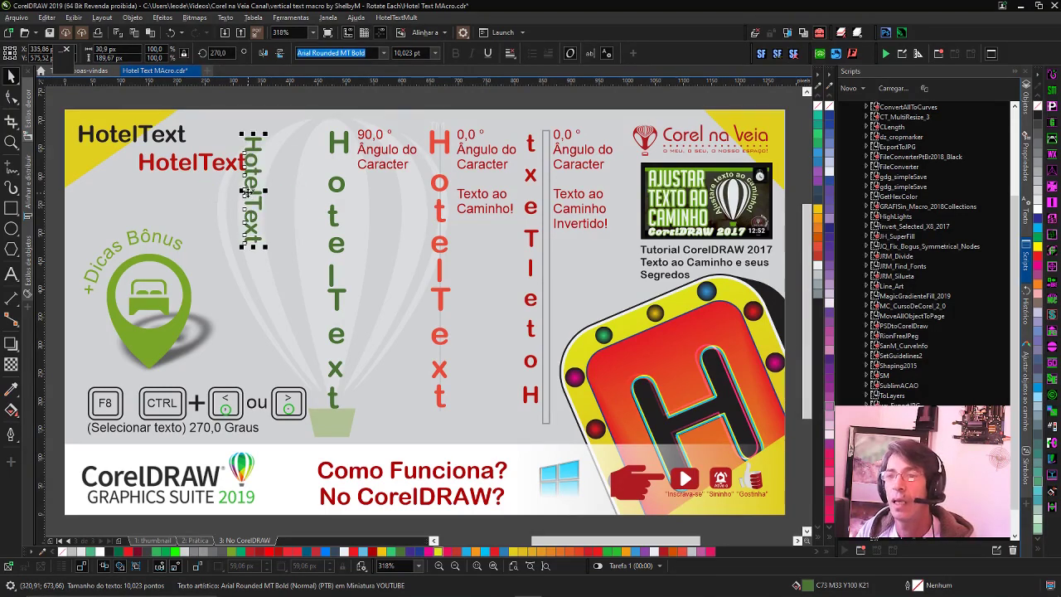
key(ctrl+comma)
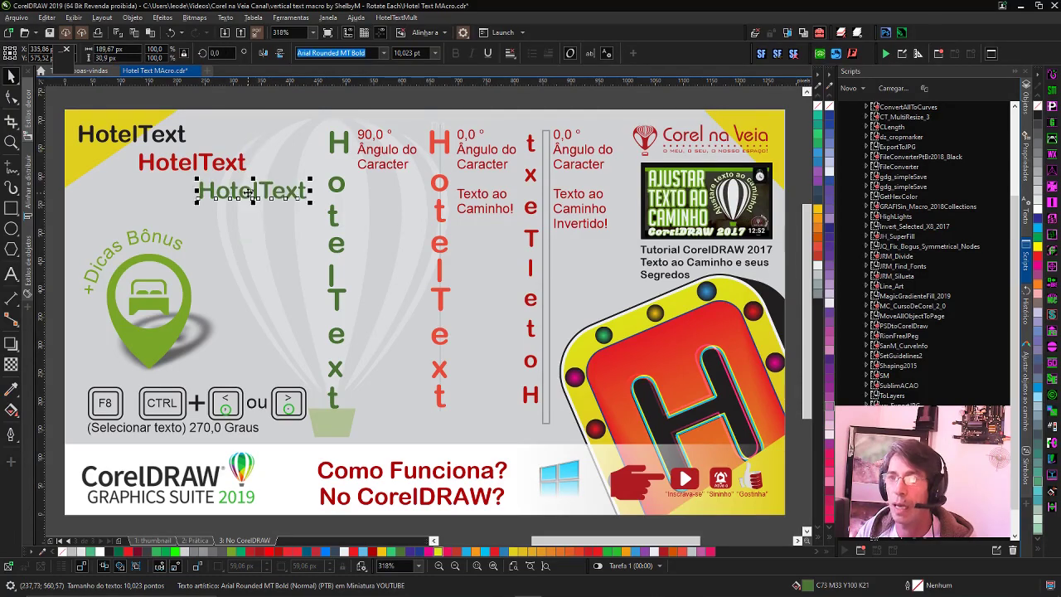
key(ctrl+period)
key(ctrl+comma)
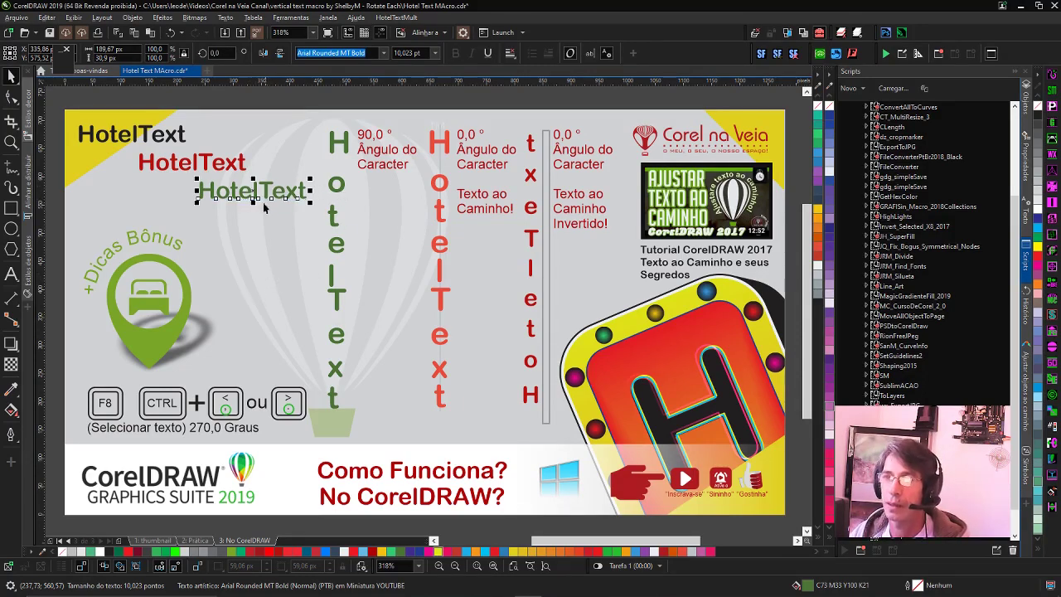
mouse_move(253, 201)
mouse_down()
mouse_move(256, 224)
mouse_move(254, 201)
mouse_up()
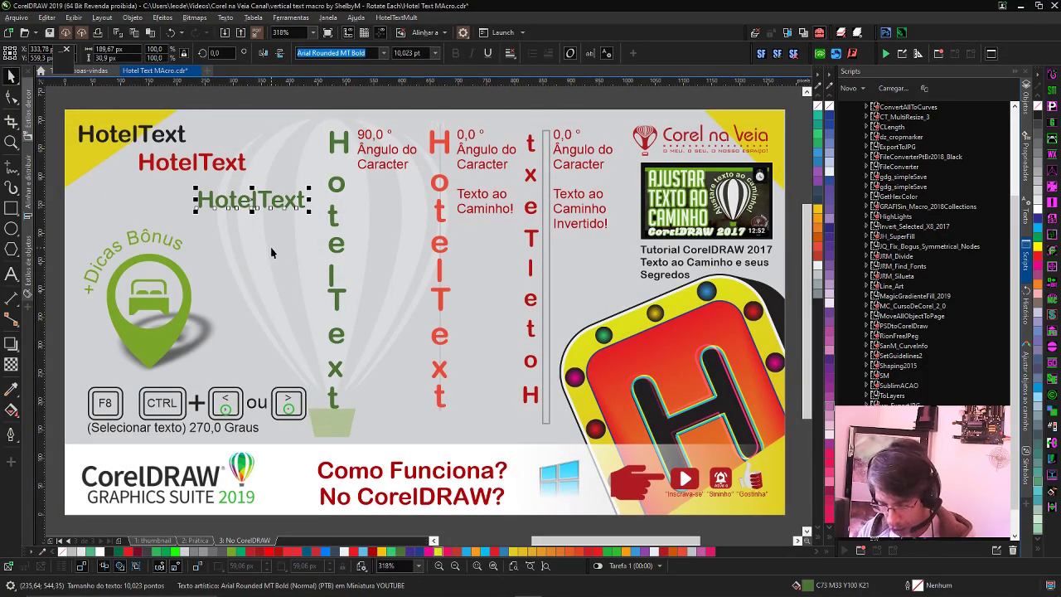
key(ctrl+period)
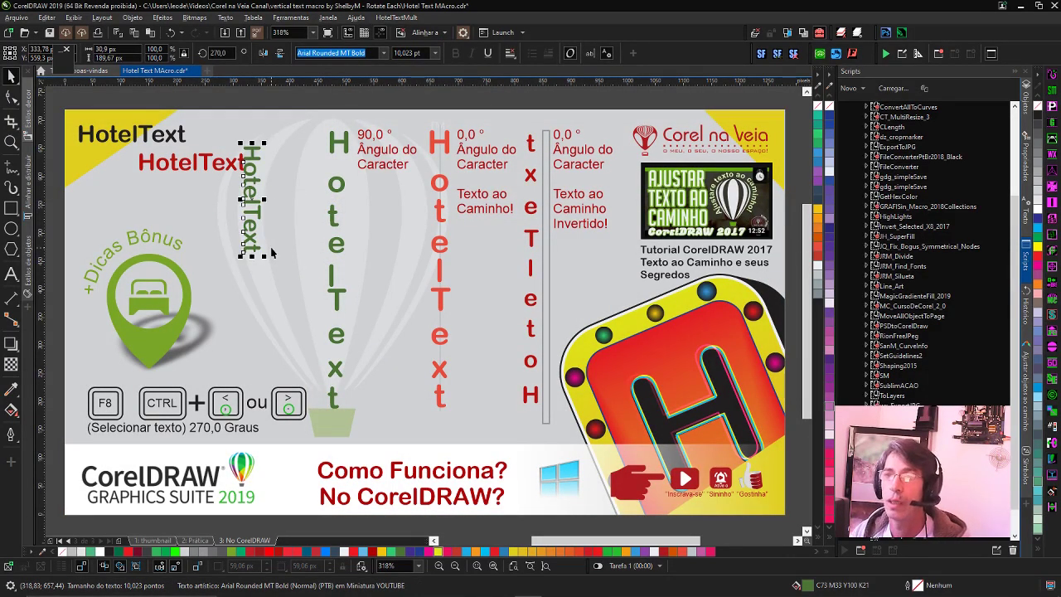
drag(263, 211, 293, 224)
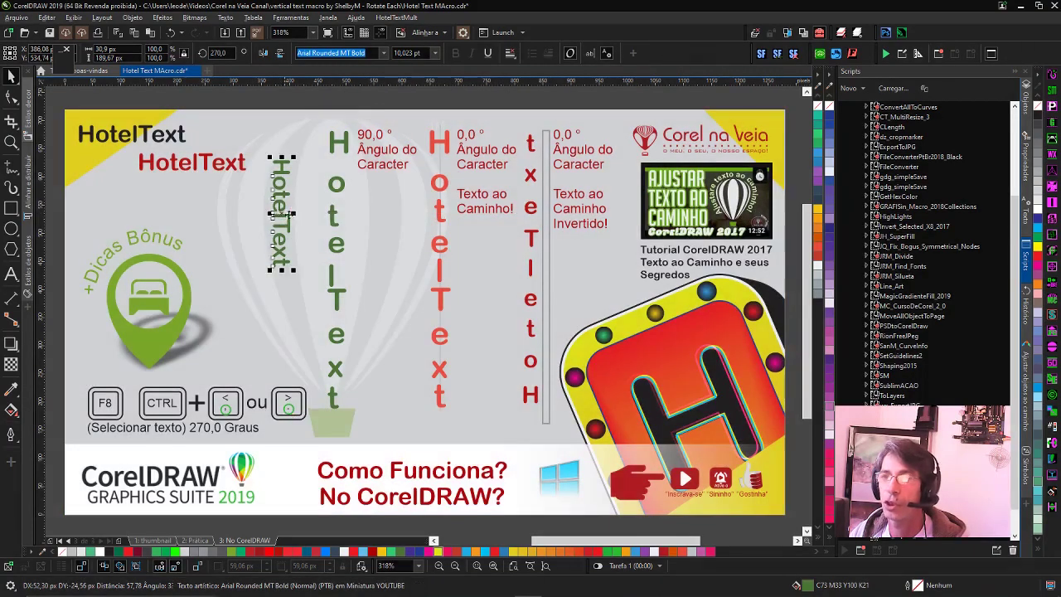
click(12, 97)
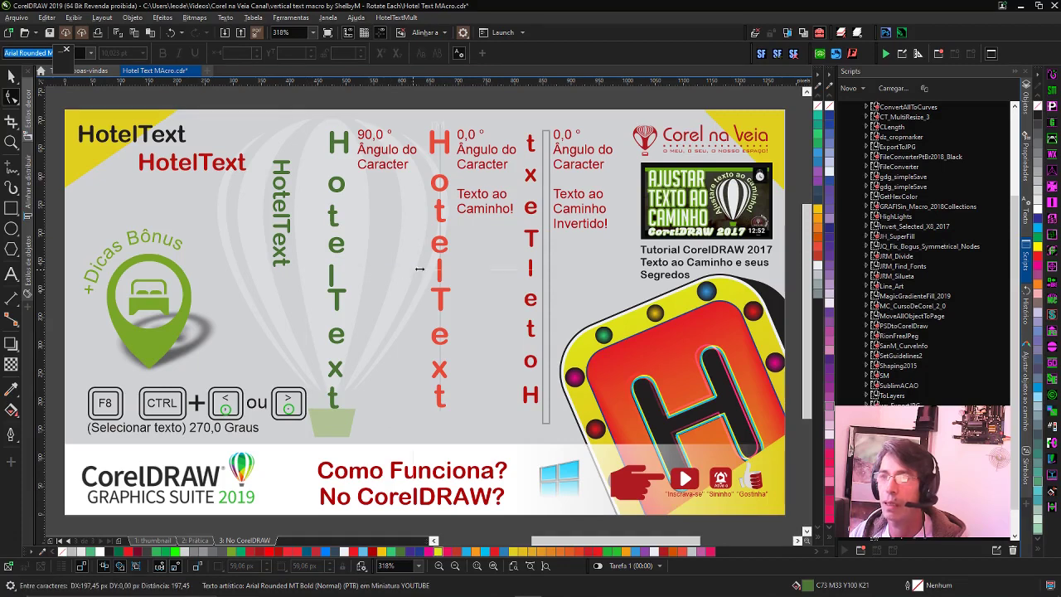
- Spread the vertical HotelText's letters farther apart and bring up the character properties
click(280, 249)
mouse_move(270, 271)
mouse_down()
mouse_move(274, 427)
mouse_move(282, 313)
mouse_move(268, 327)
mouse_up()
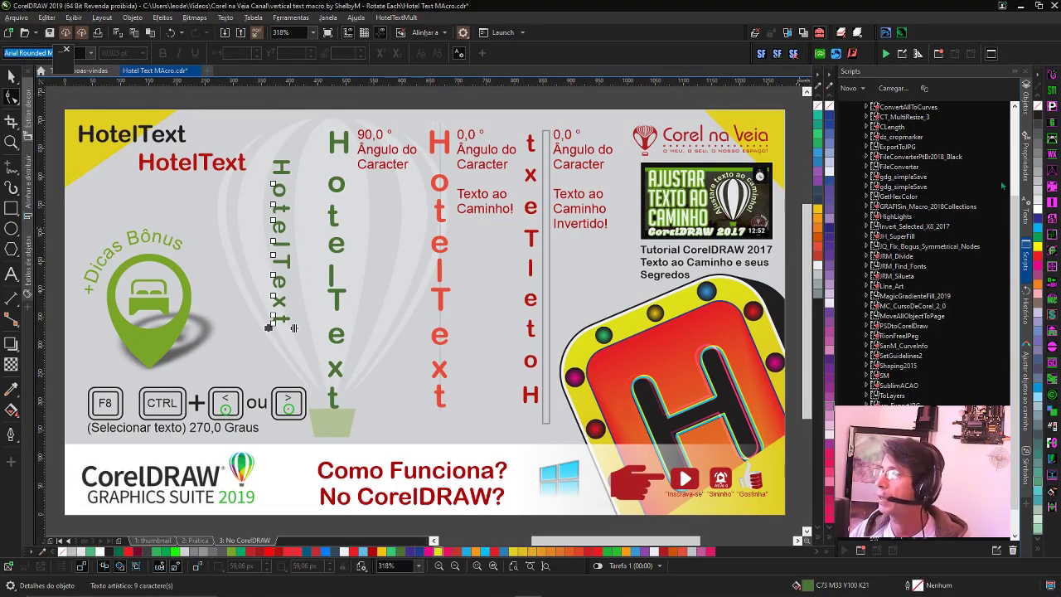
click(1026, 157)
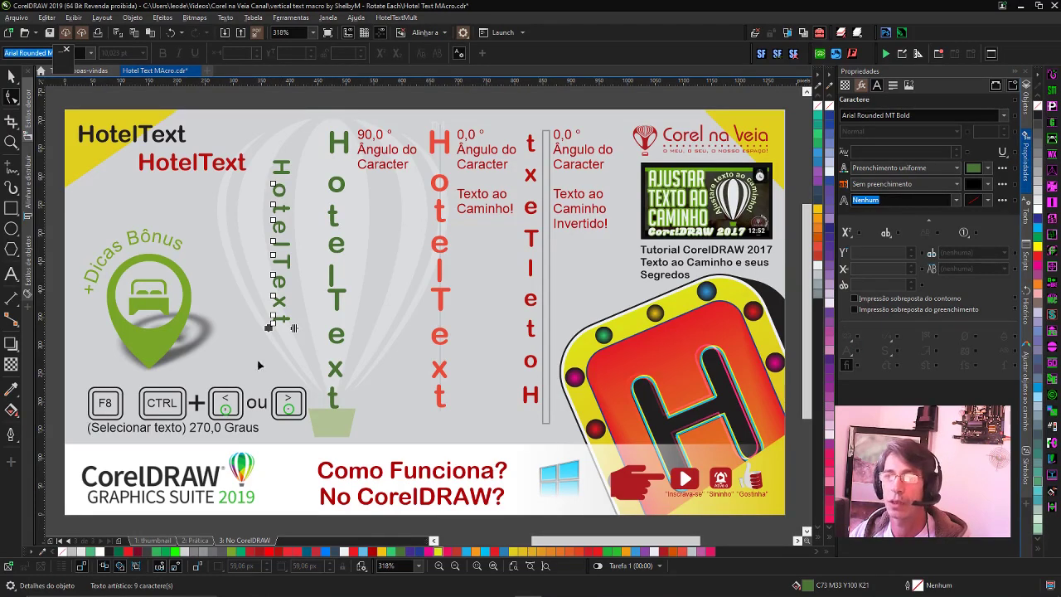
- Select all characters of the vertical HotelText for editing
click(12, 273)
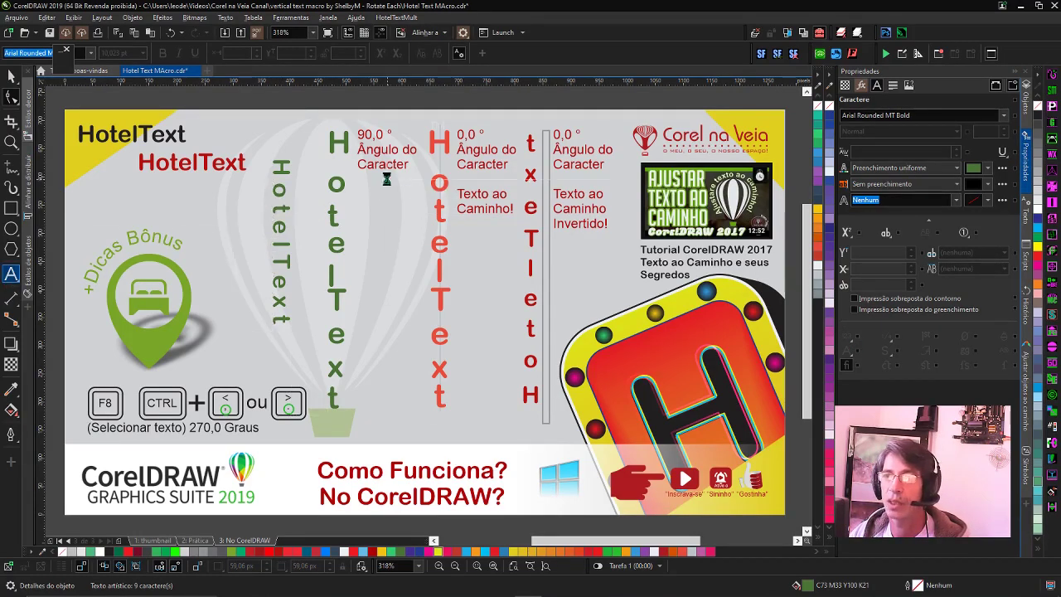
double_click(280, 154)
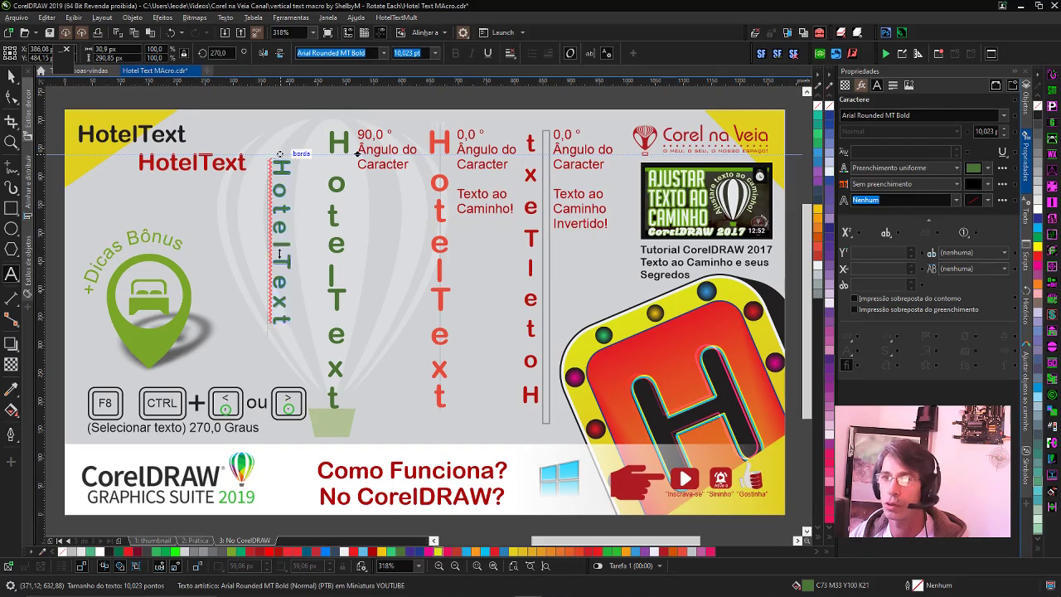
key(ctrl+less)
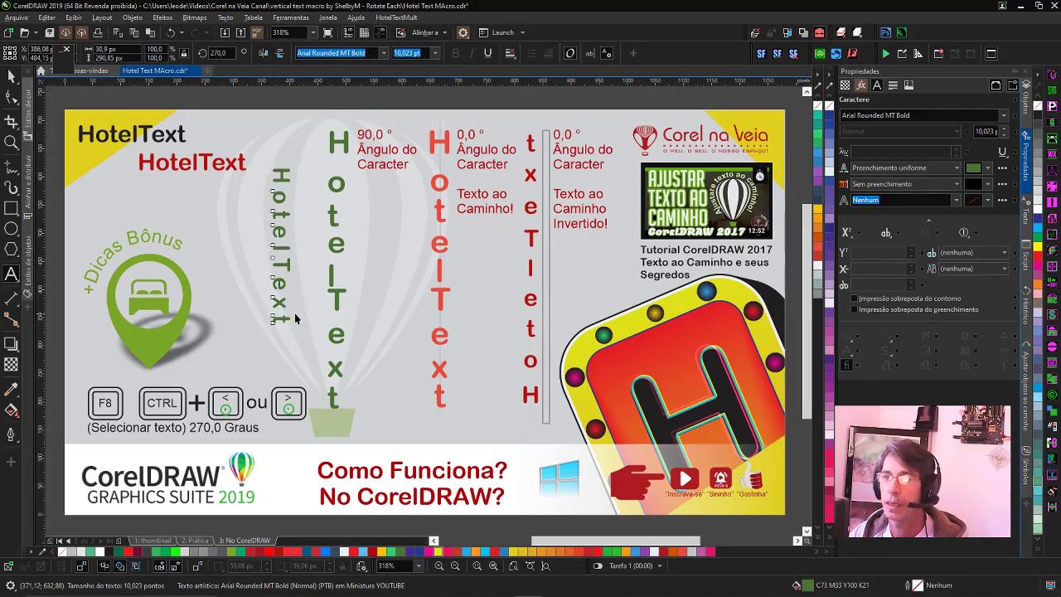
key(ctrl+greater)
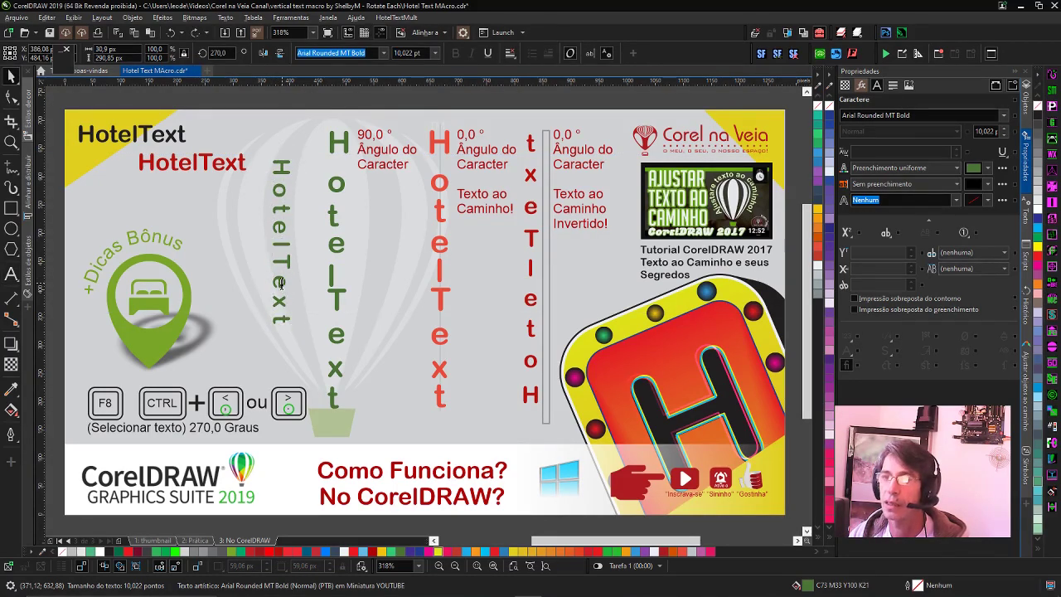
double_click(280, 282)
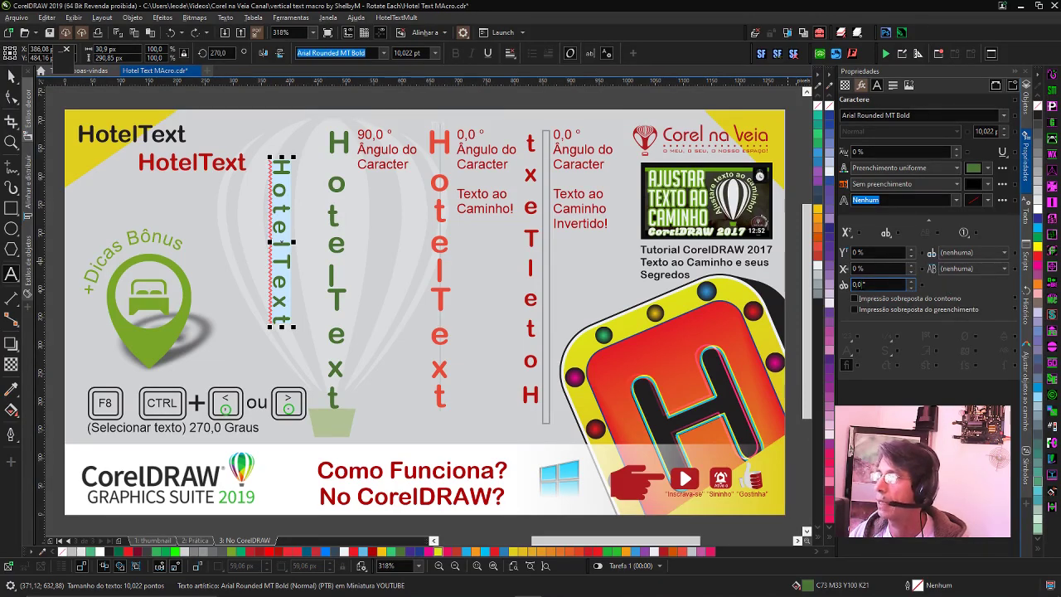
- Set the vertical text's character angle to 90° and center its alignment
double_click(867, 284)
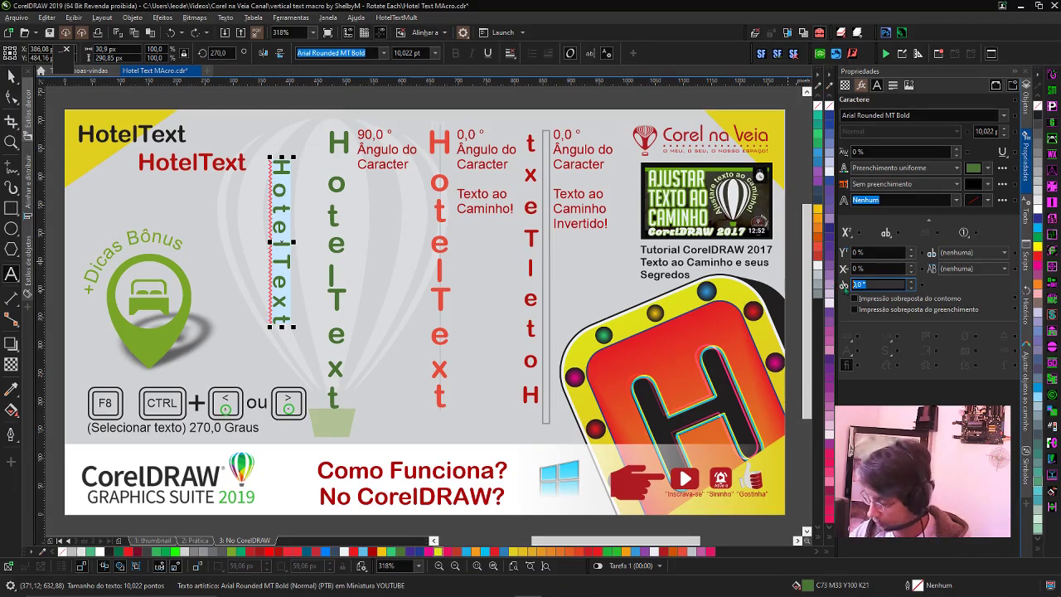
text(90)
key(Return)
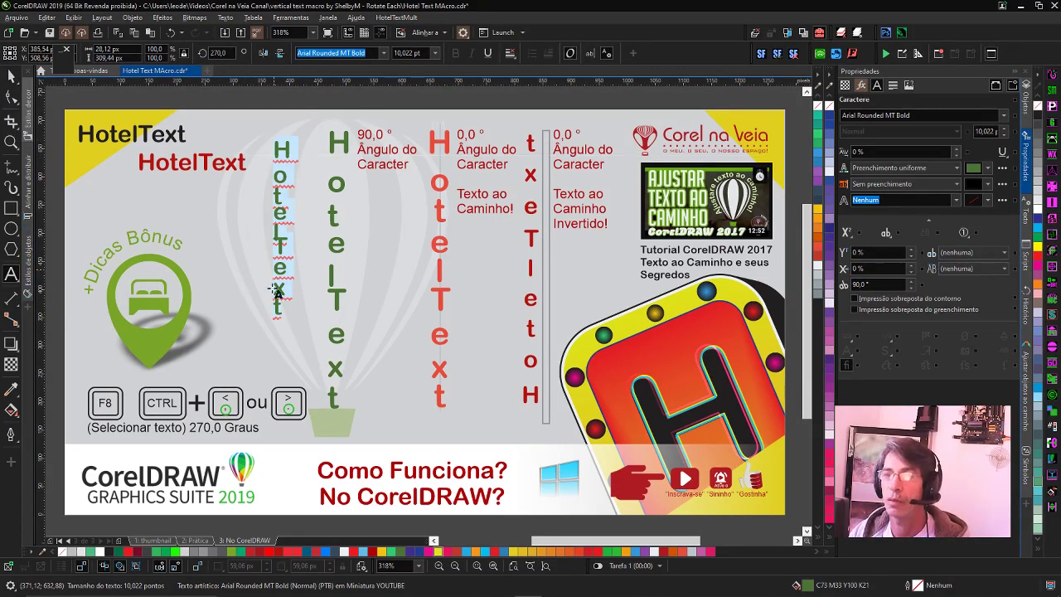
click(510, 53)
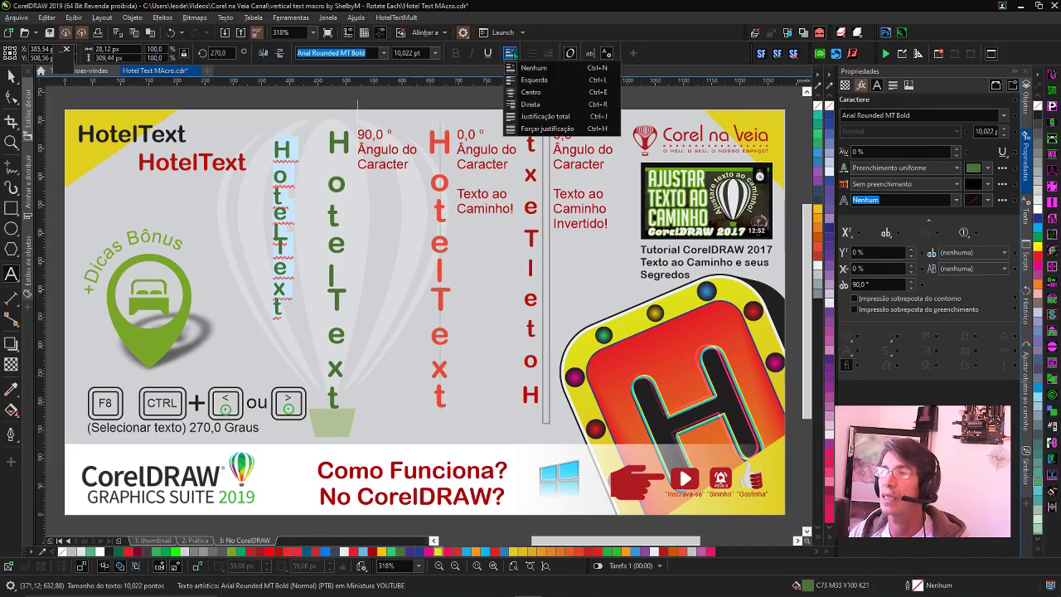
click(516, 93)
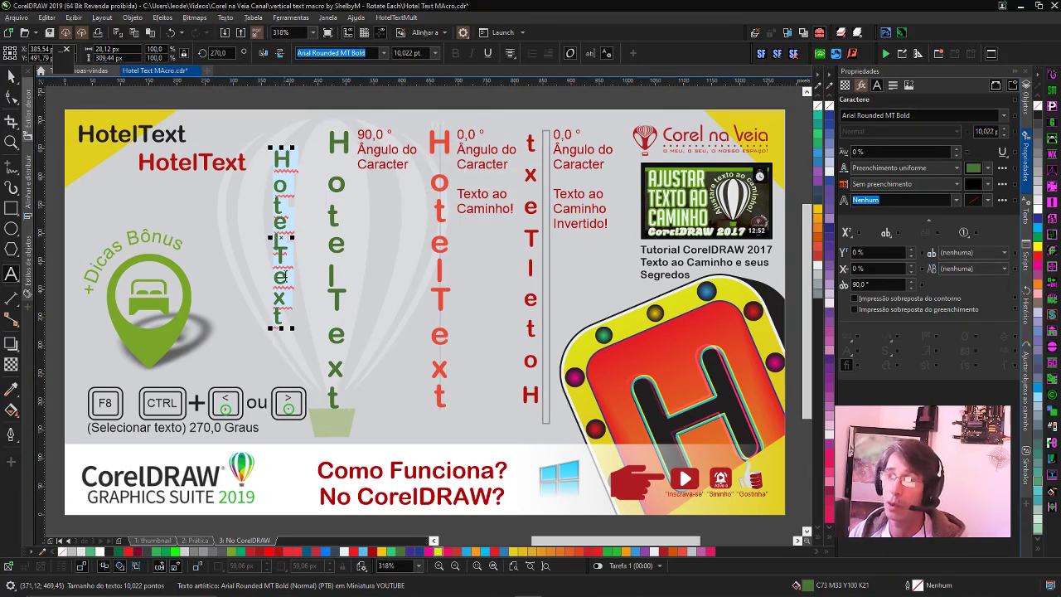
- Undo the letter rotation and spacing on the whole green text, tightening it back up
click(10, 77)
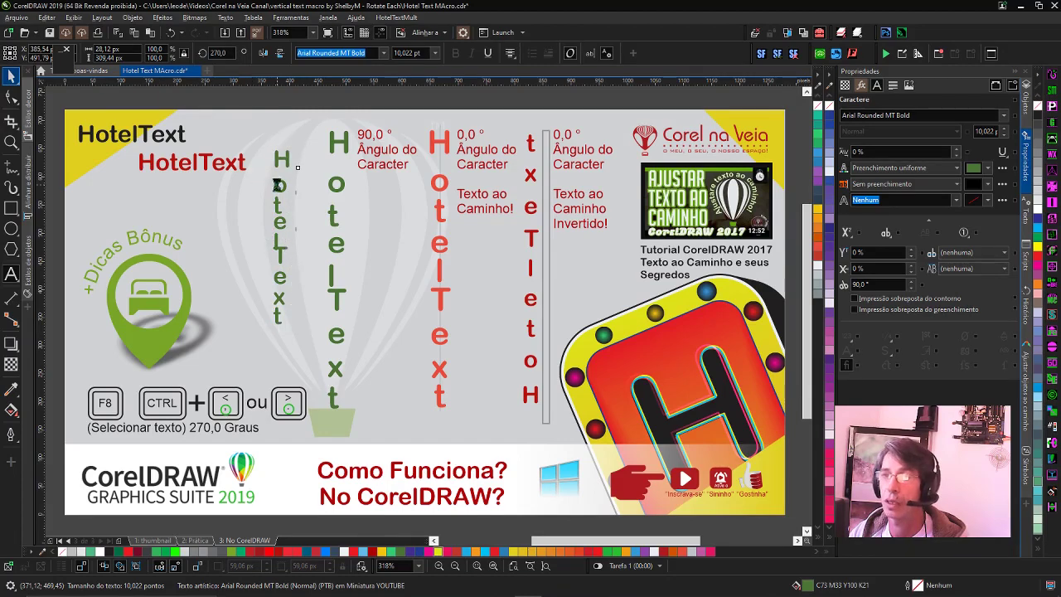
key(ctrl+z)
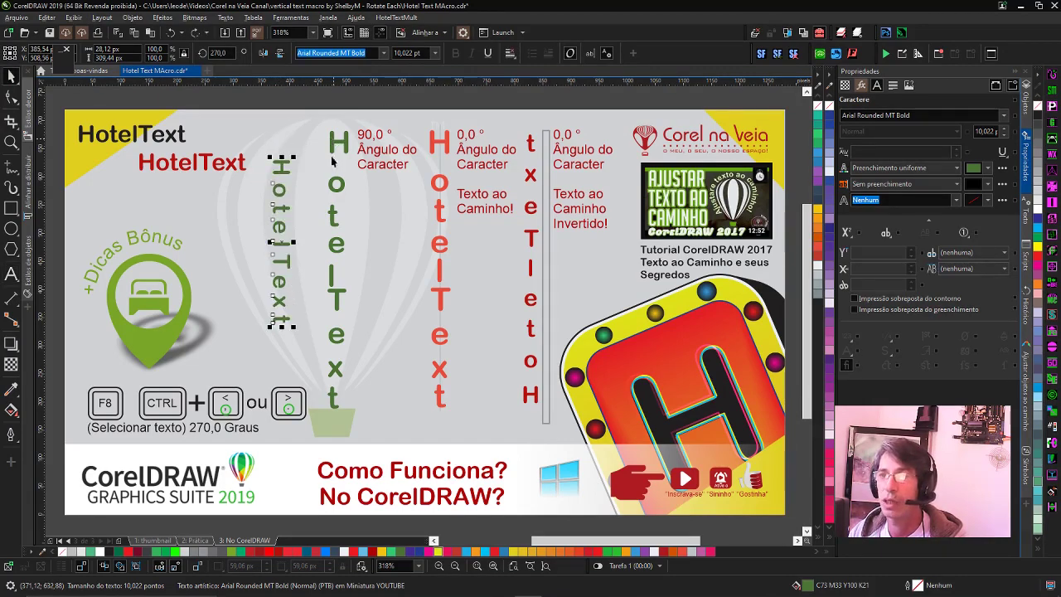
key(ctrl+z)
key(ctrl+z)
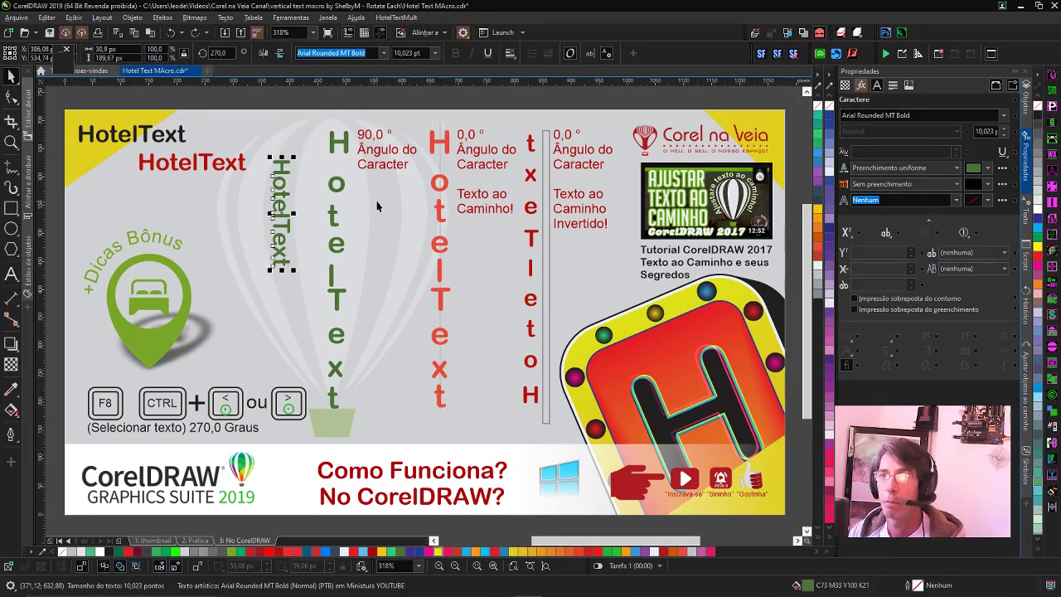
key(ctrl+z)
key(ctrl+z)
key(ctrl+z)
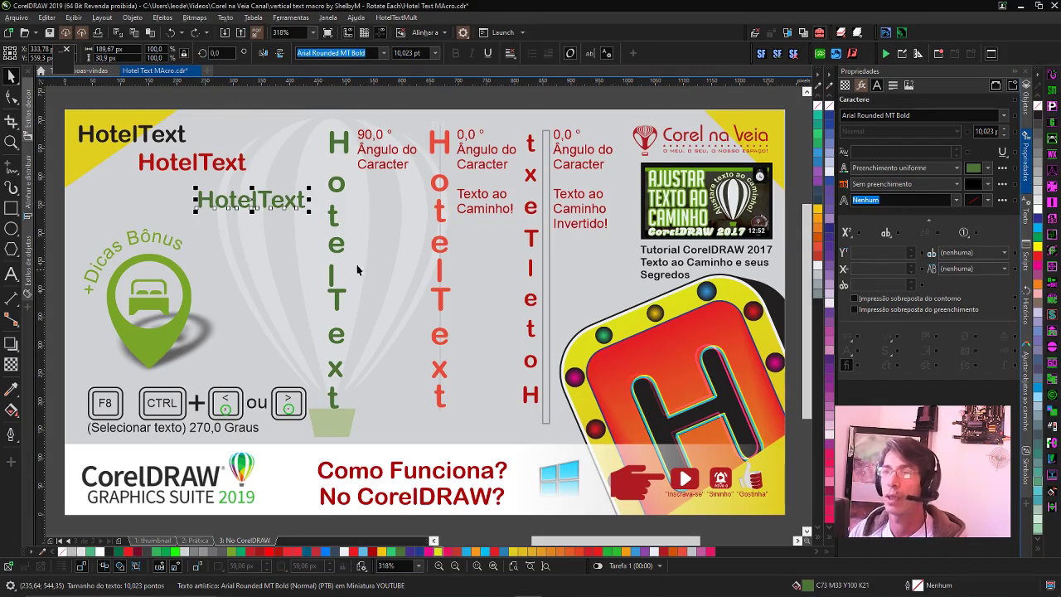
- Delete the red text-on-path and its reversed red copy
click(440, 166)
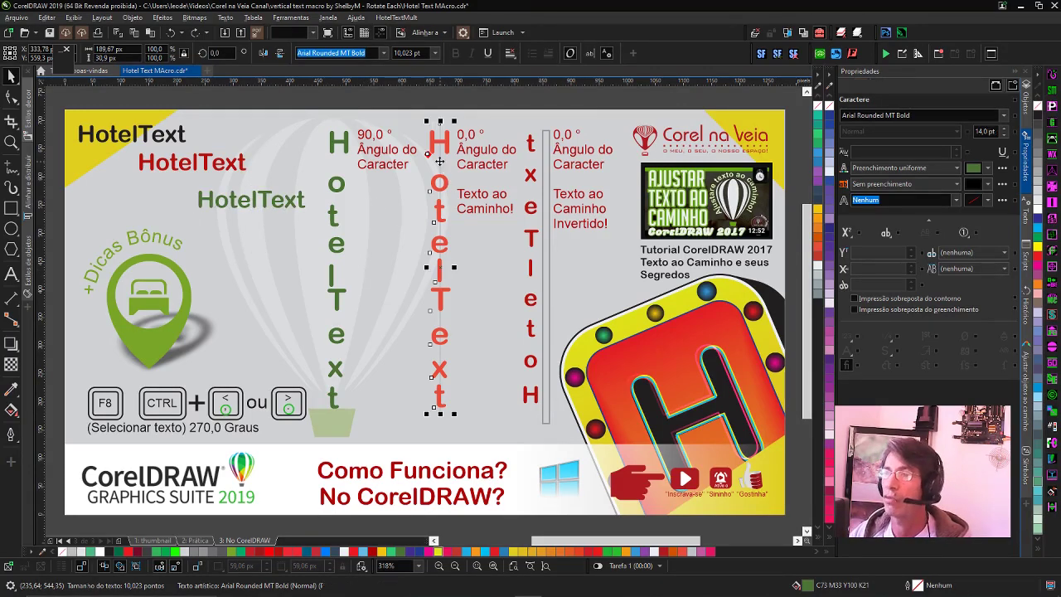
click(550, 228)
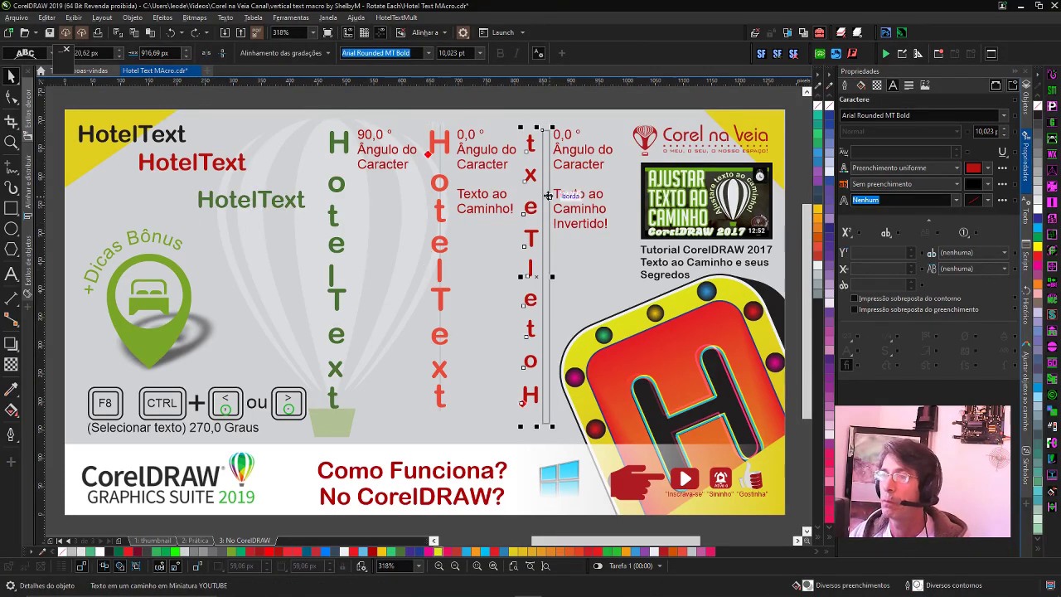
click(439, 236)
key(Delete)
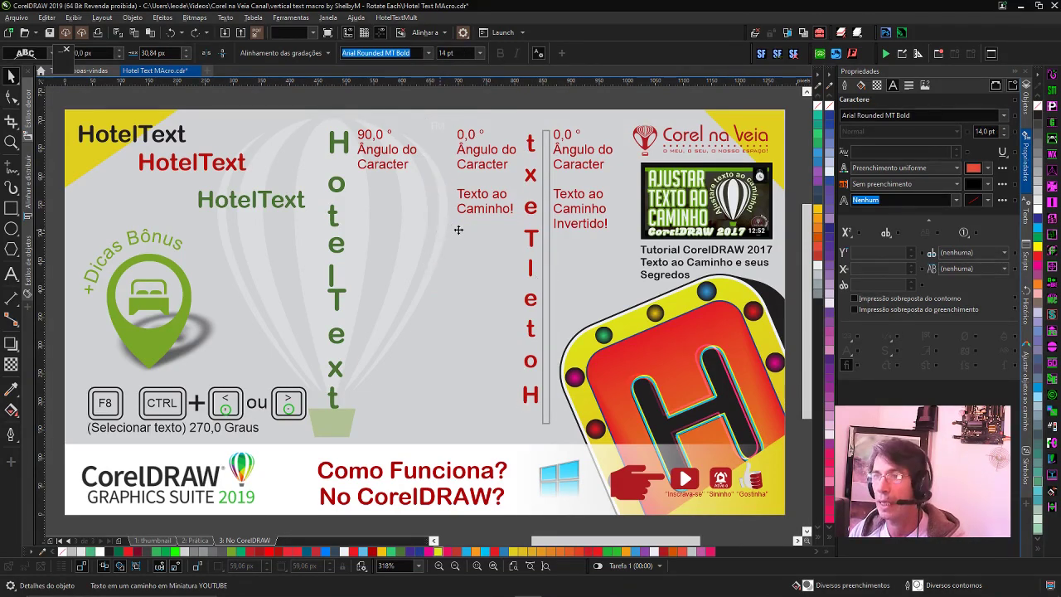
click(539, 239)
key(Delete)
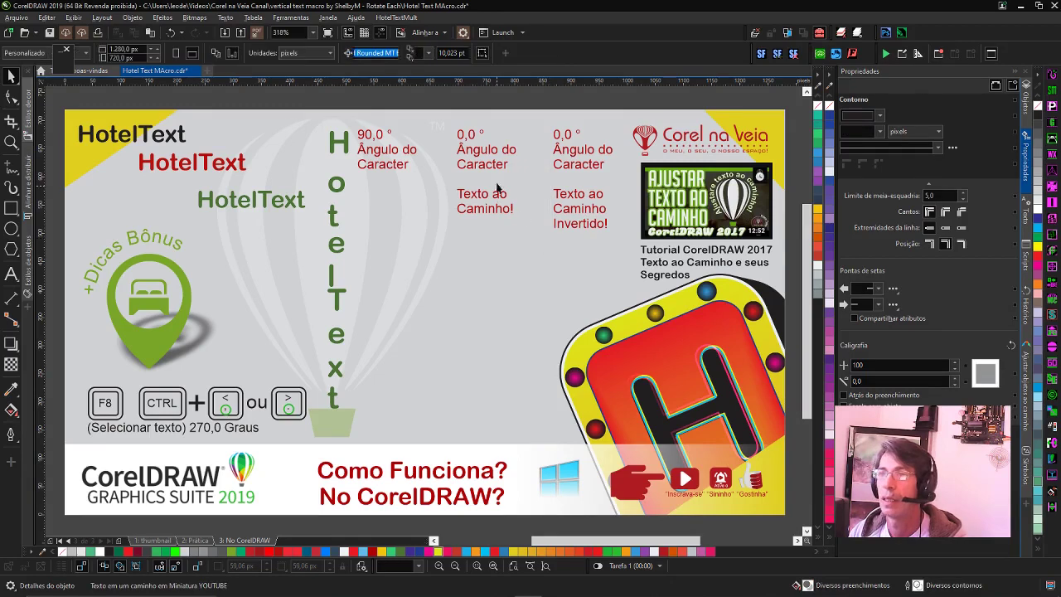
- Draw a vertical two-point line down the page where the red texts were
click(12, 166)
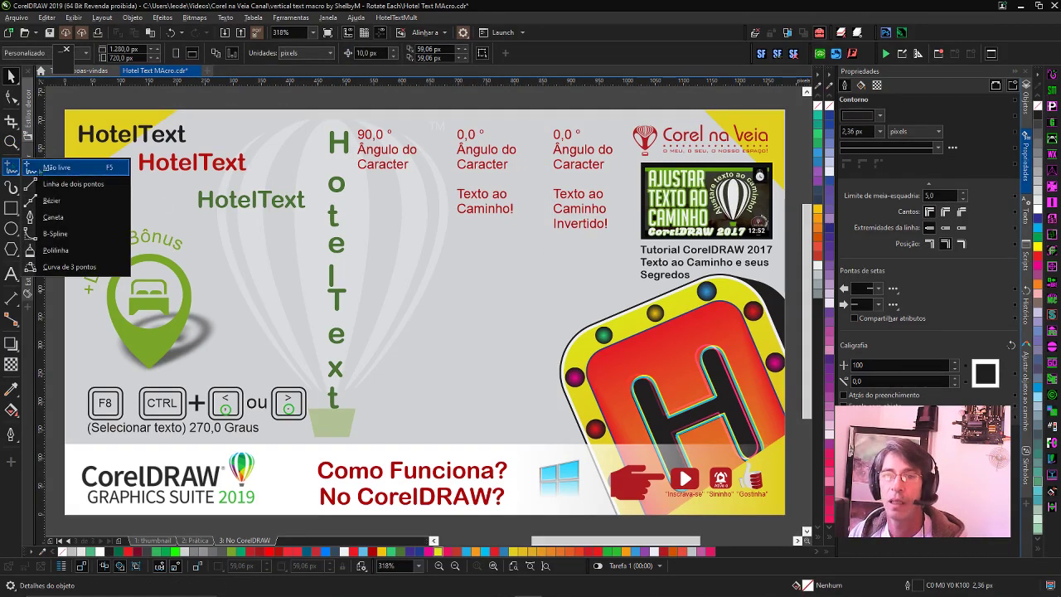
click(63, 184)
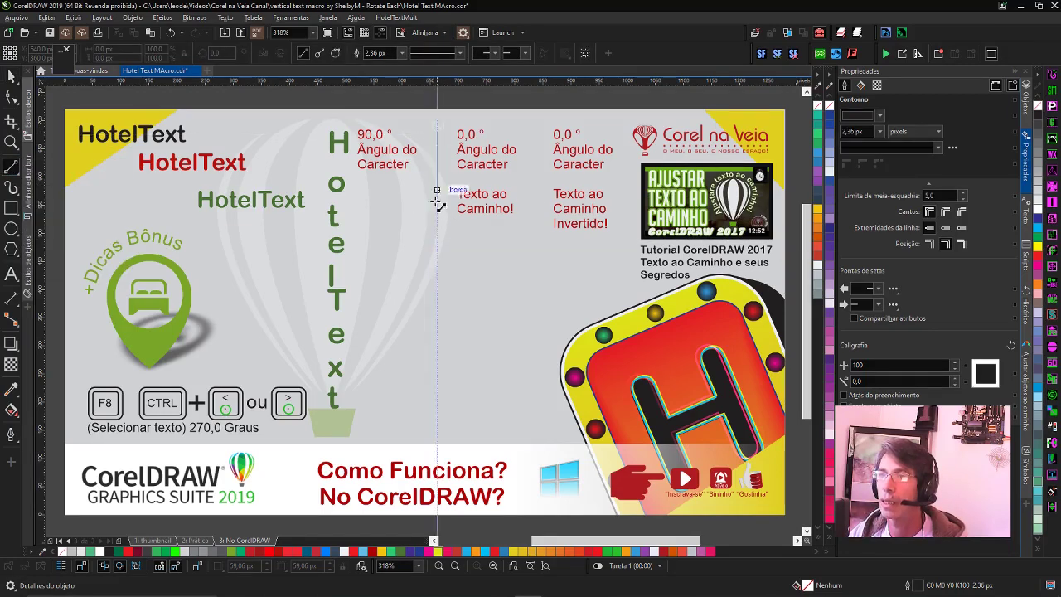
drag(437, 191, 439, 422)
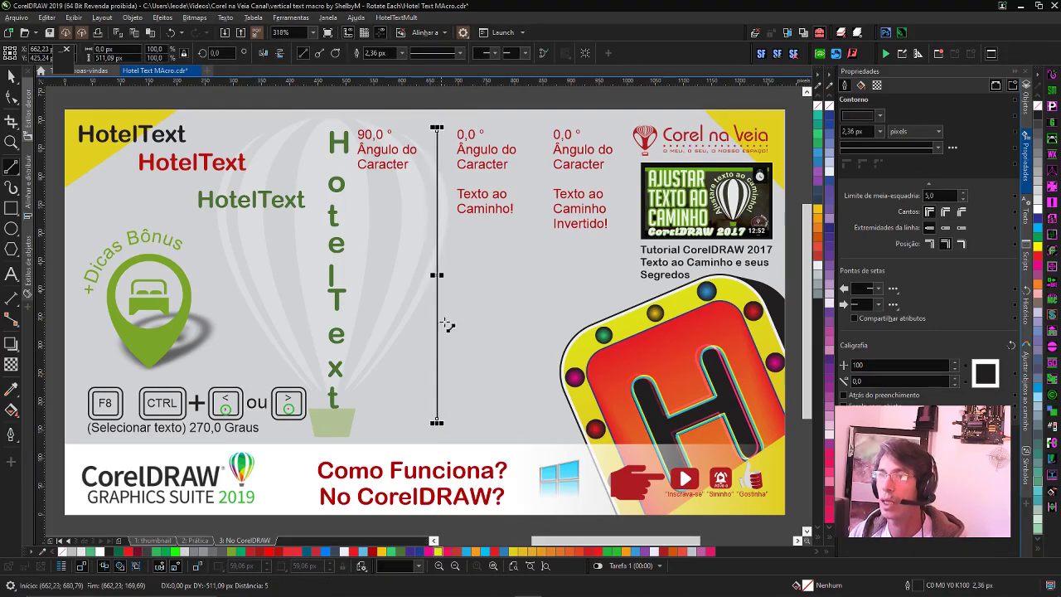
key(space)
click(253, 205)
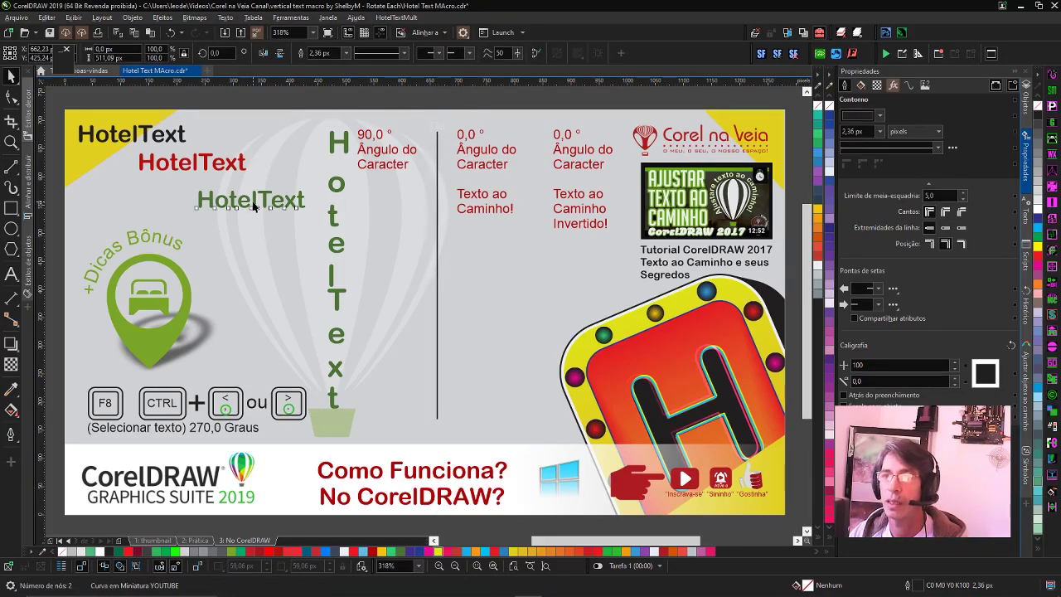
- Fit the green HotelText to the vertical line and slide it lower along the path
mouse_move(256, 206)
mouse_down()
mouse_move(507, 289)
mouse_move(437, 272)
mouse_up()
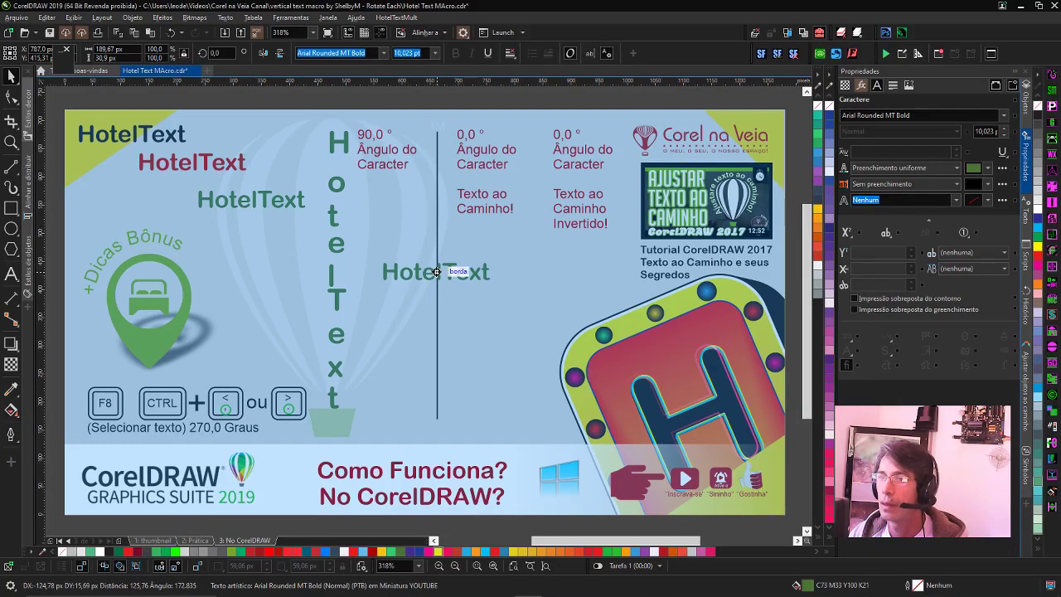
drag(437, 271, 438, 272)
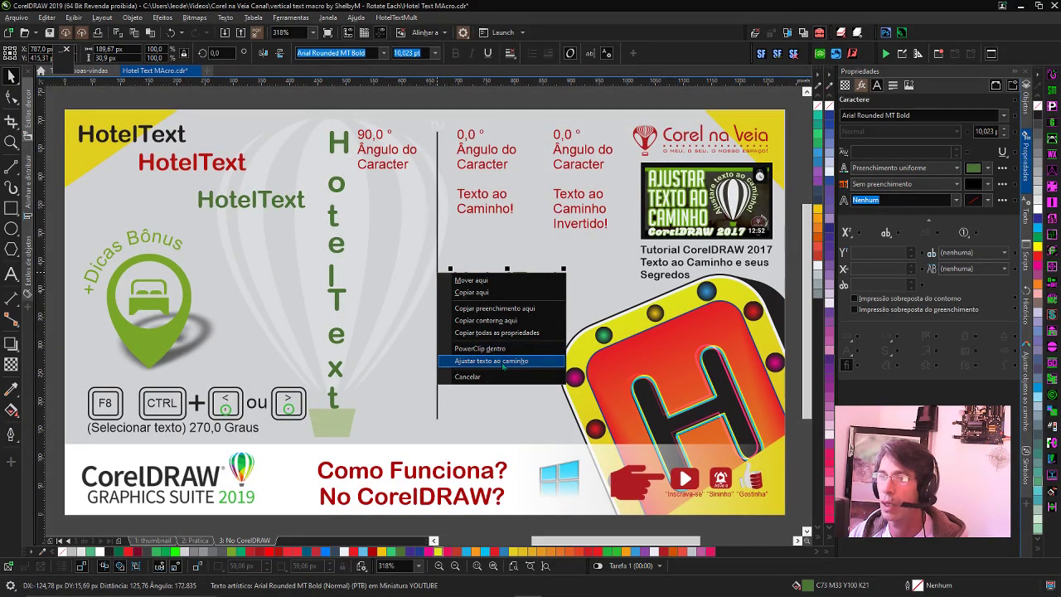
click(503, 365)
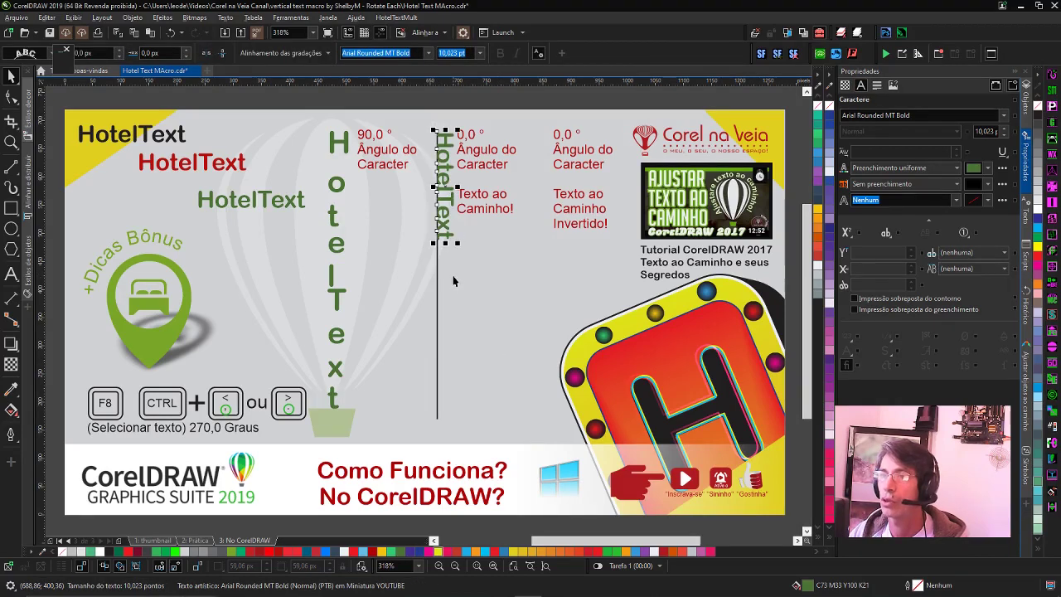
drag(450, 200, 444, 276)
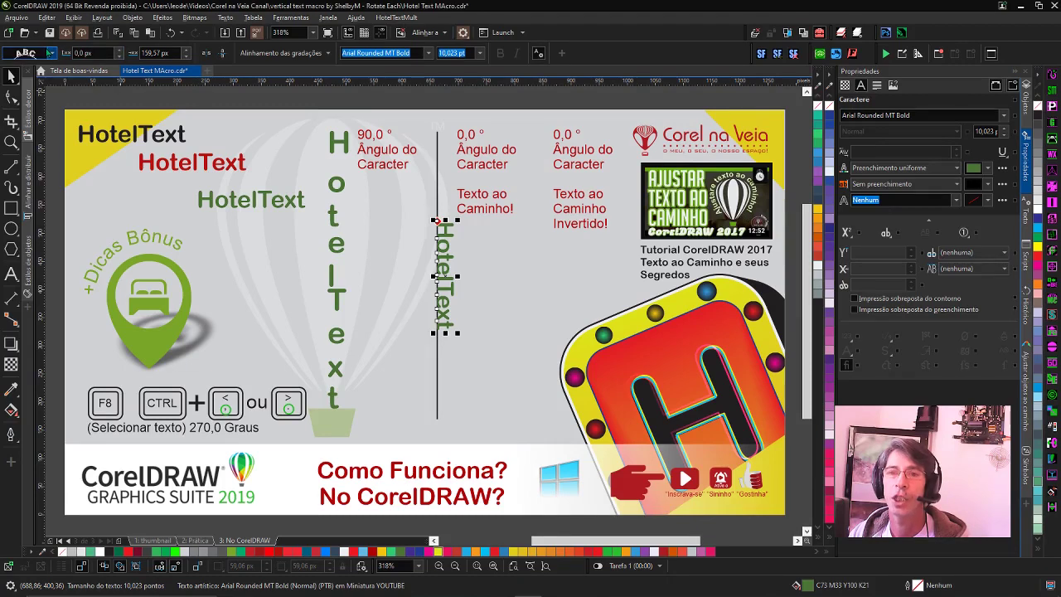
- Stand the path text's letters upright, spread and shift them, then delete the guide line
click(51, 53)
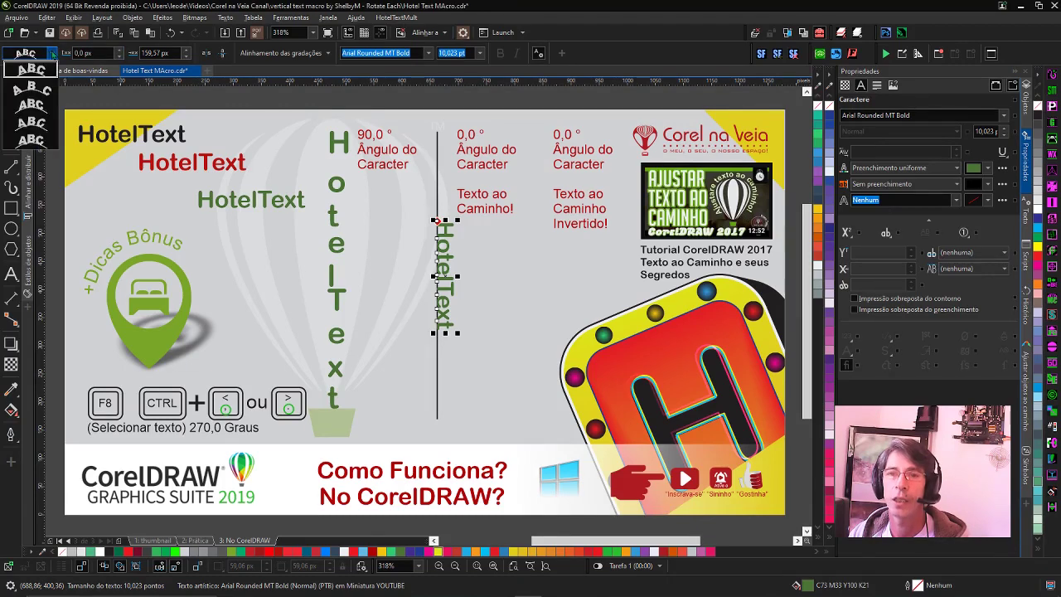
click(37, 143)
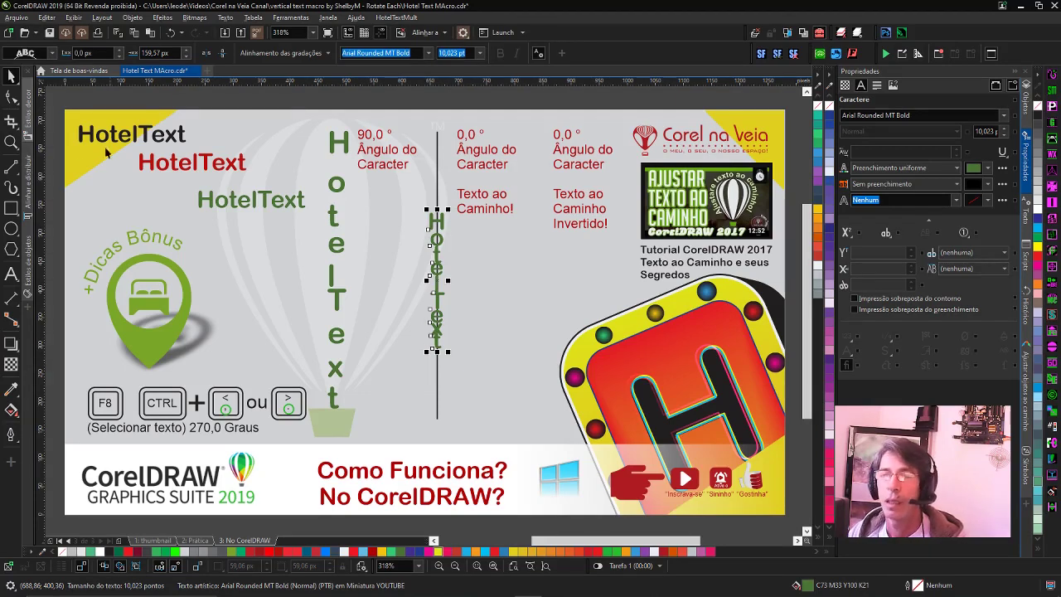
click(11, 97)
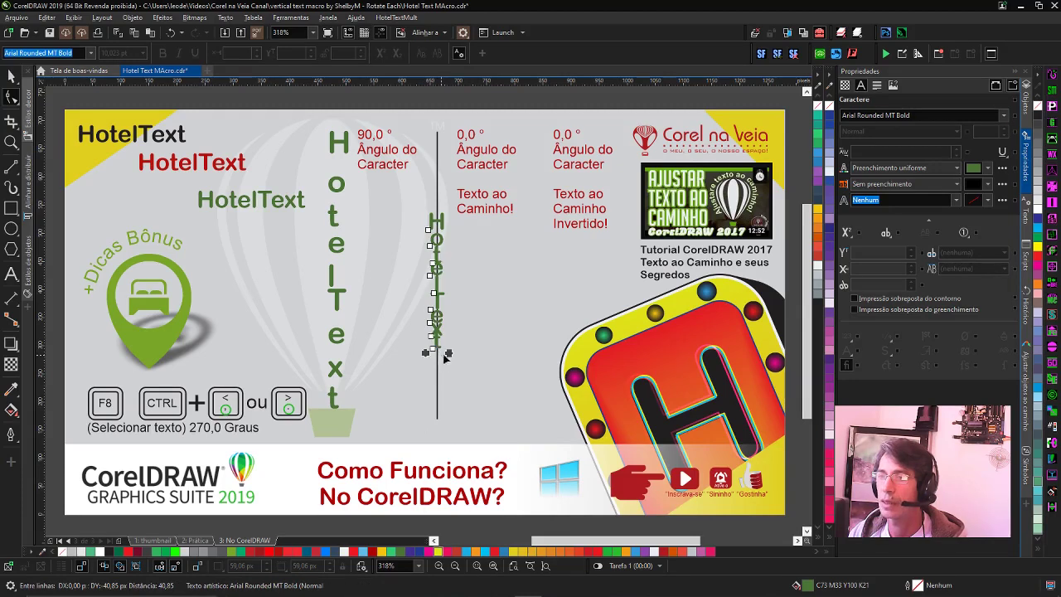
mouse_move(449, 352)
mouse_down()
mouse_move(486, 355)
mouse_move(476, 383)
mouse_up()
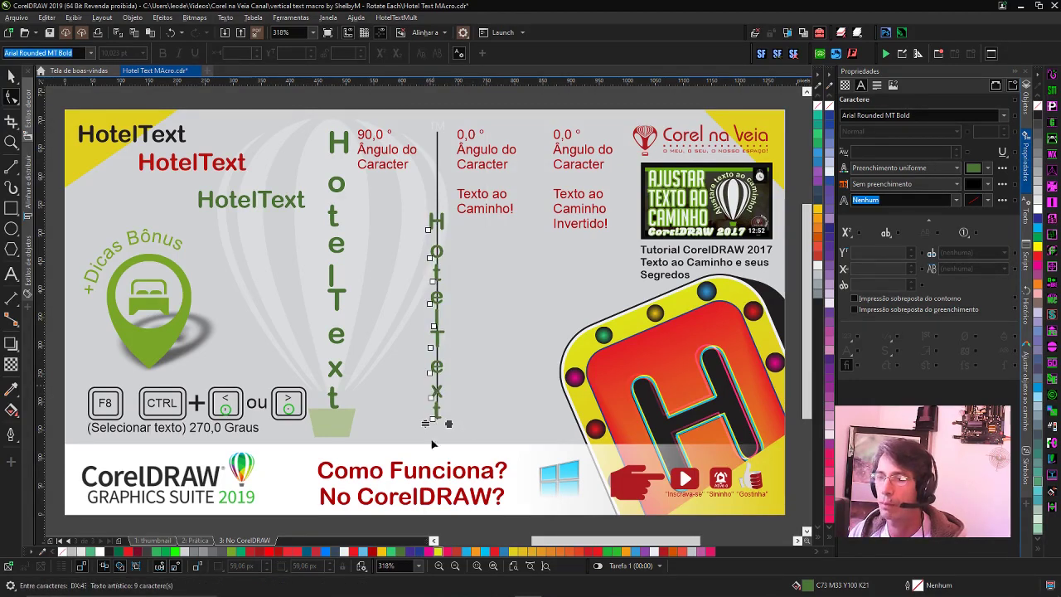
drag(435, 317, 435, 269)
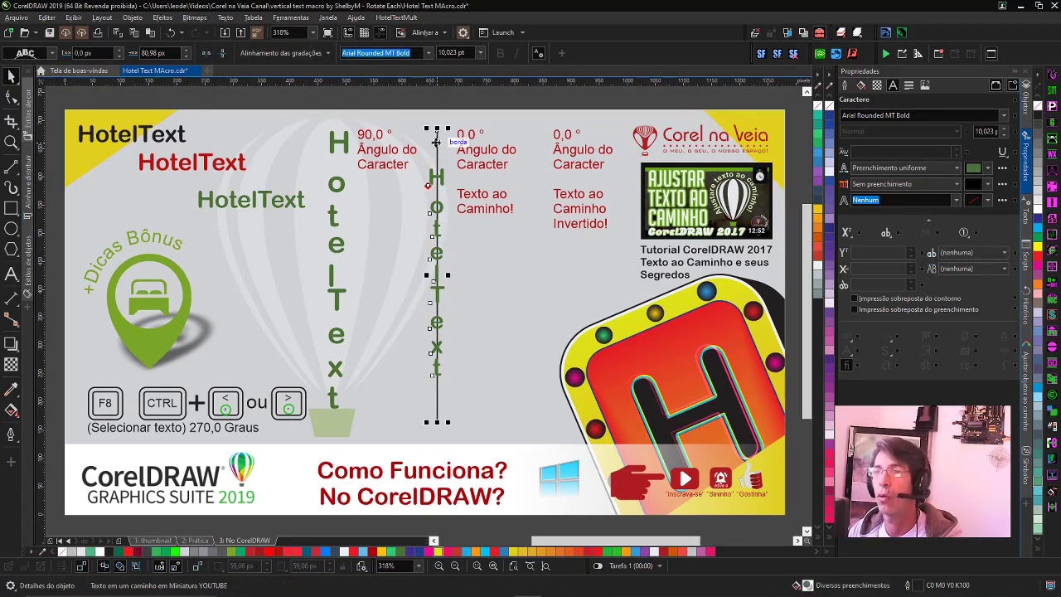
click(435, 143)
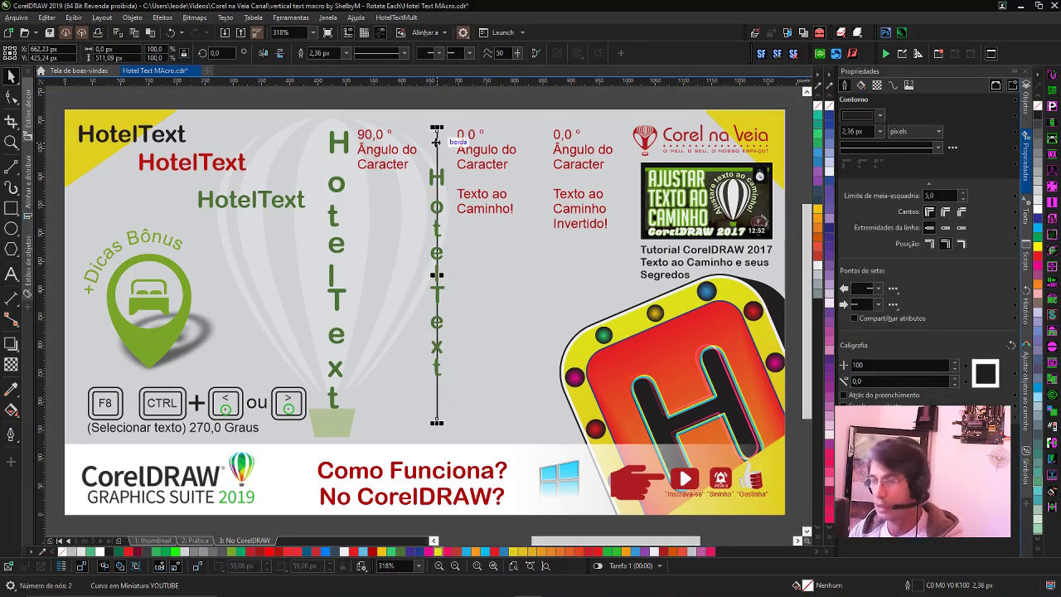
key(Delete)
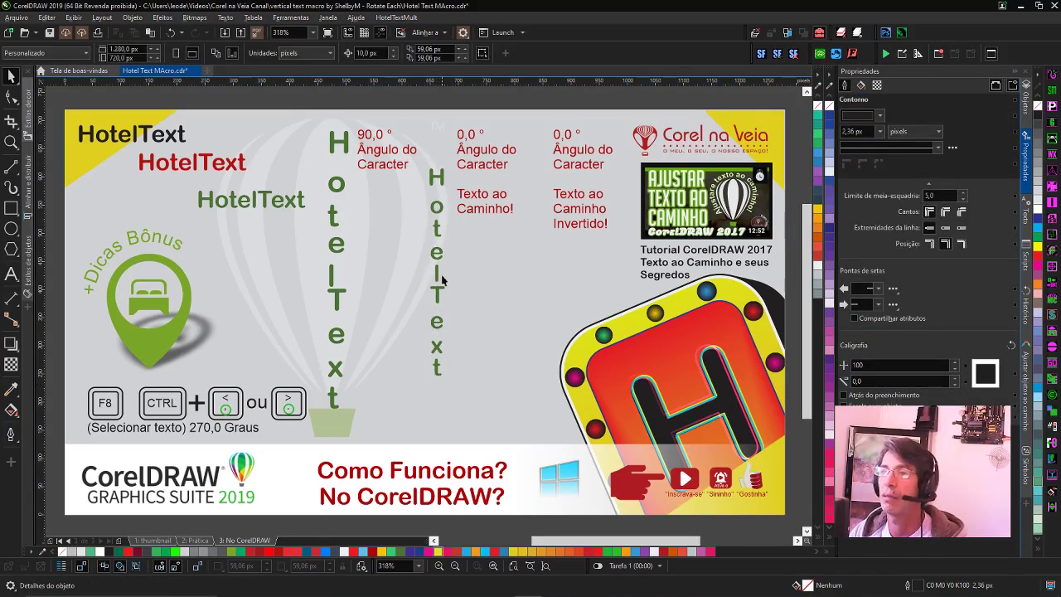
- Move the stacked HotelText higher and select all its letters to inspect their character settings
drag(442, 179, 440, 134)
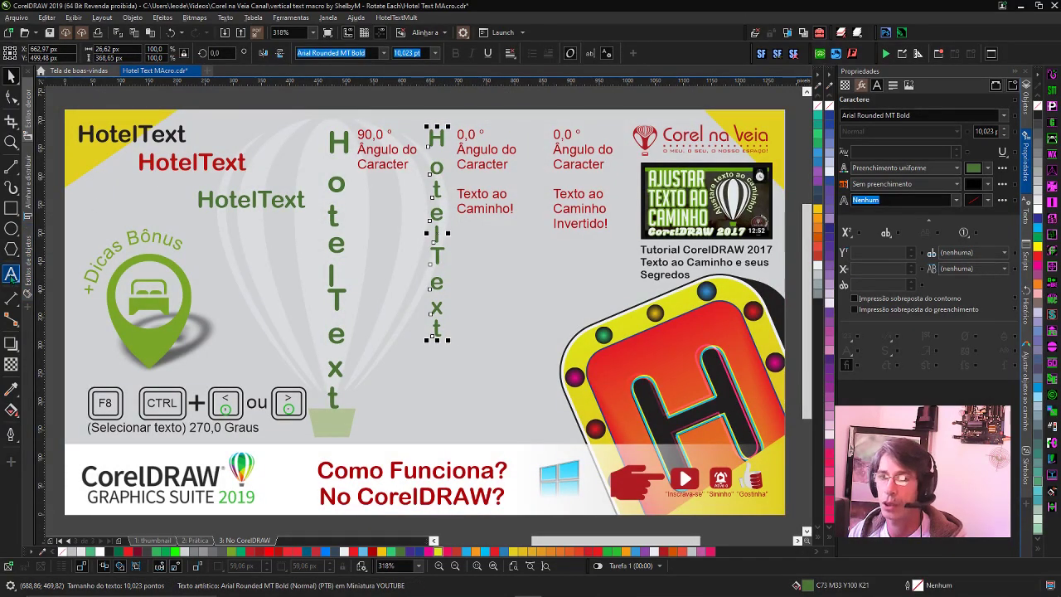
click(10, 274)
click(432, 137)
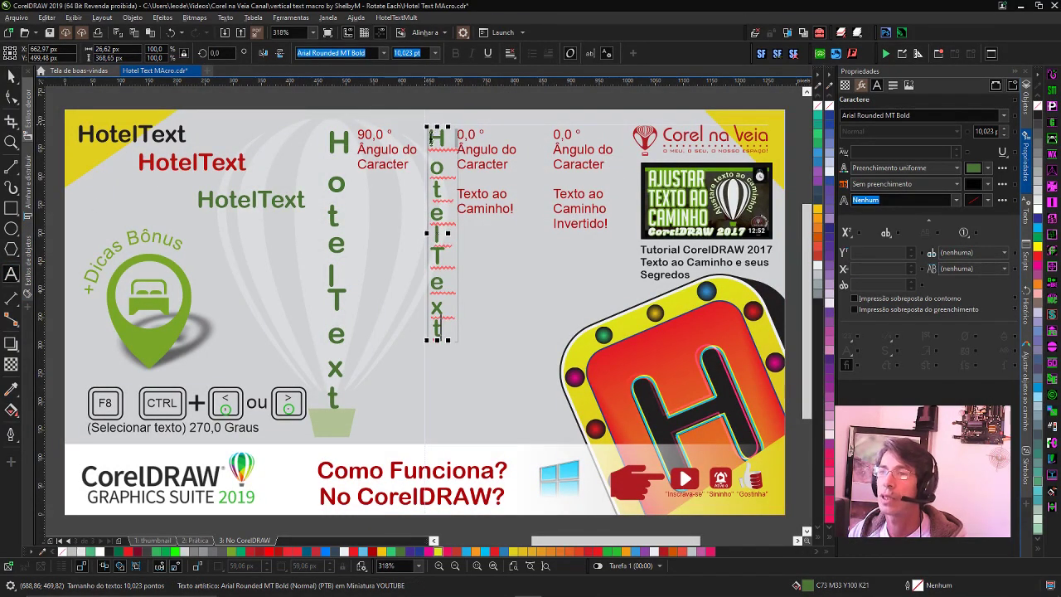
drag(432, 137, 447, 347)
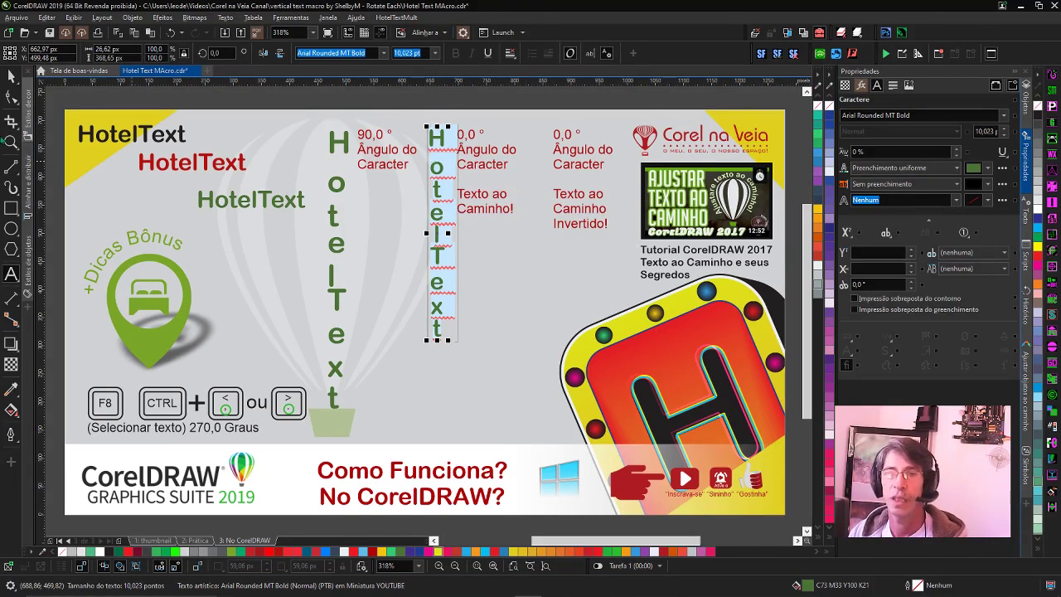
click(12, 76)
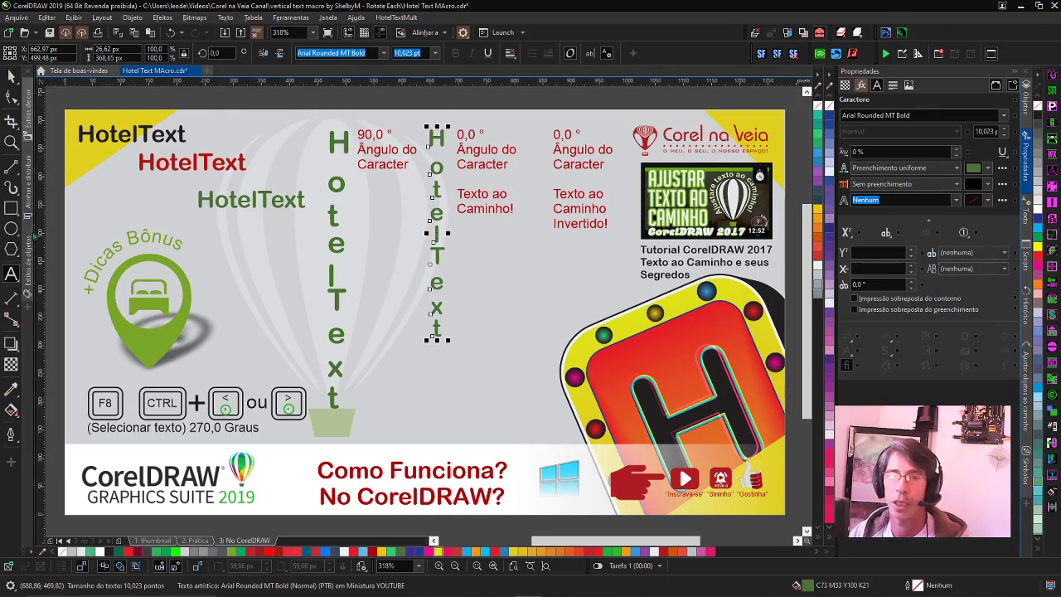
key(F6)
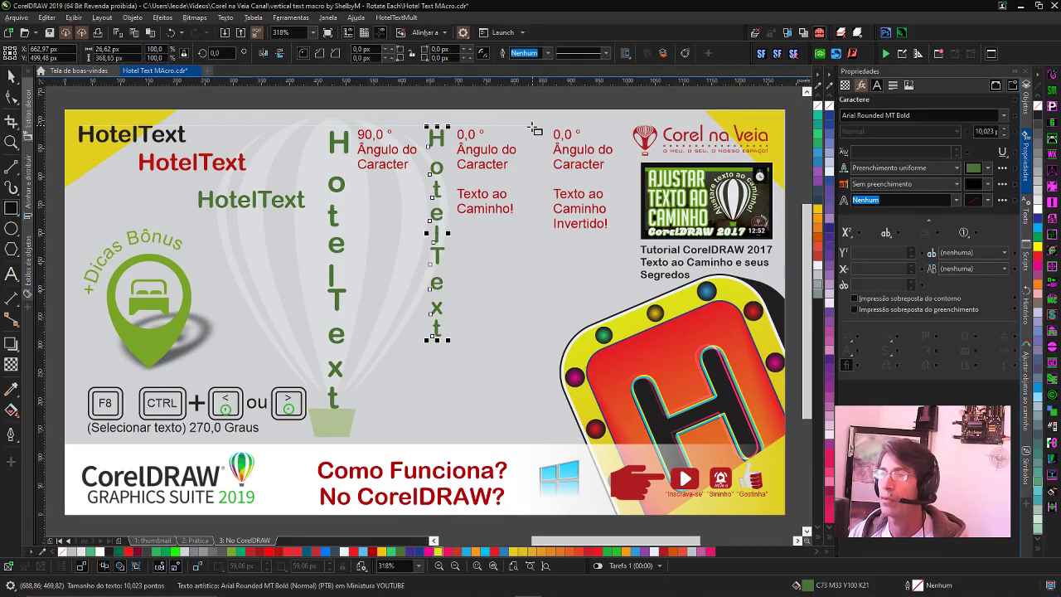
- Draw a tall thin rectangle and drop a copy of the green HotelText near the page bottom
drag(531, 131, 541, 431)
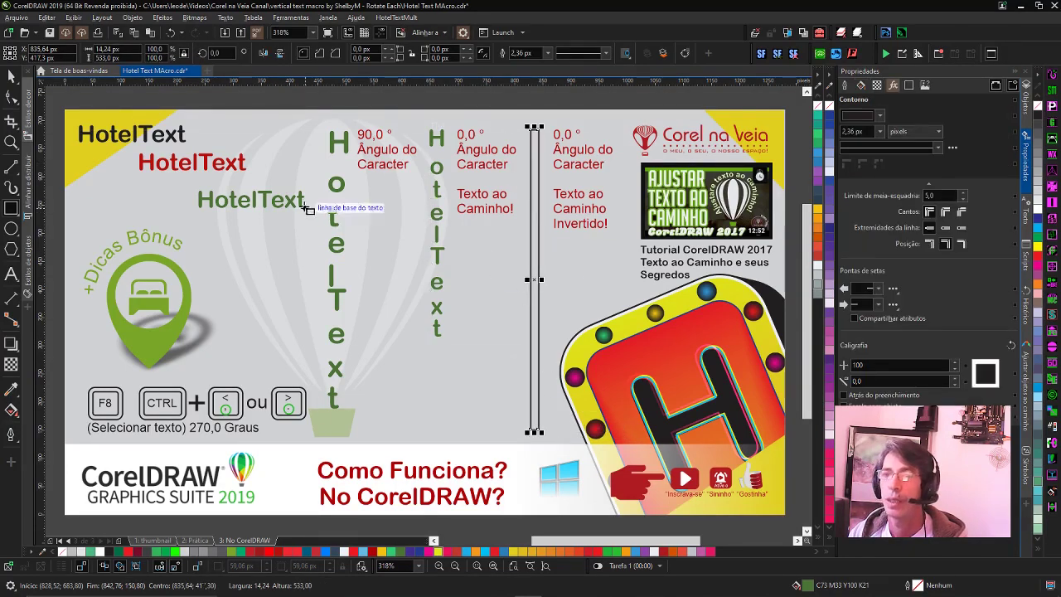
key(space)
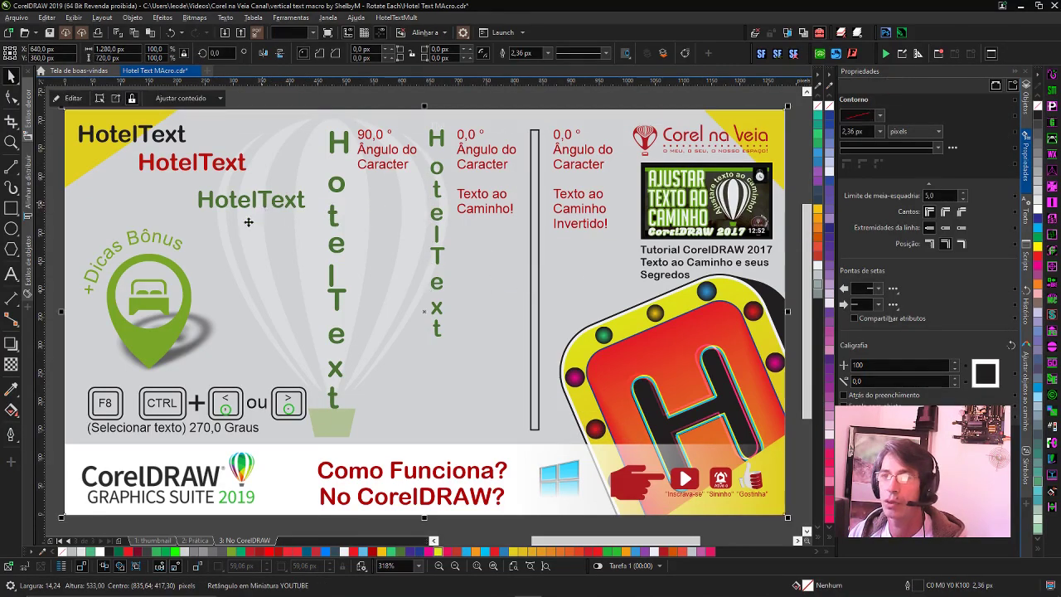
click(258, 202)
drag(273, 230, 461, 427)
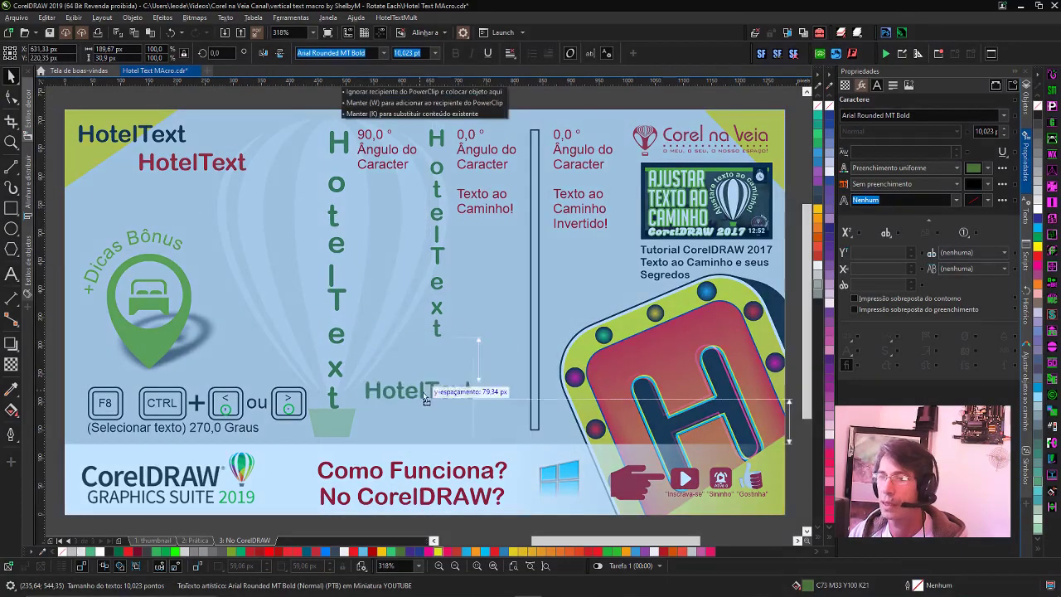
right_click(444, 392)
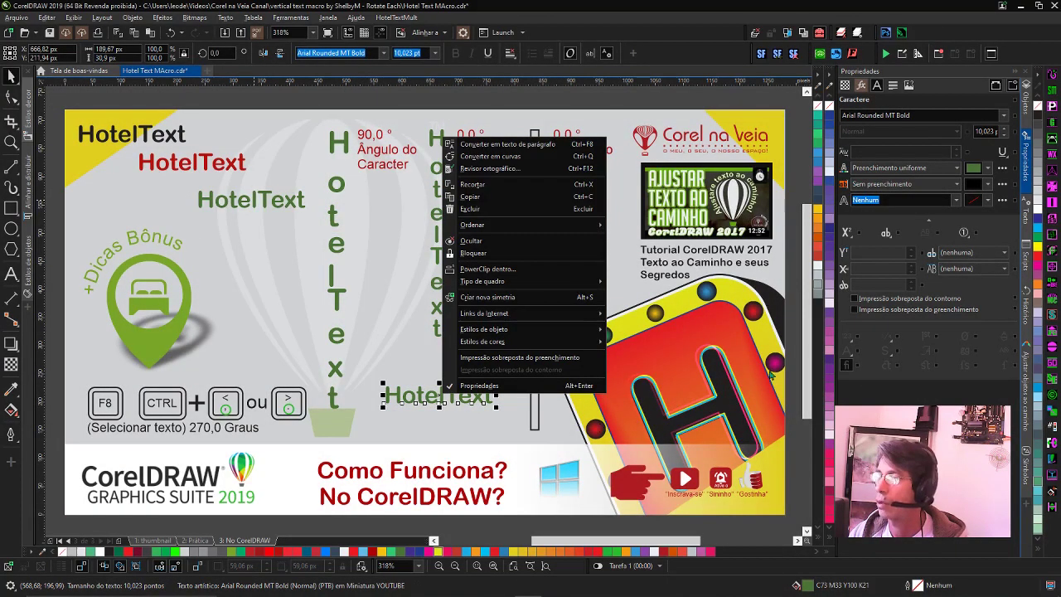
- Color the copy purple and fit it to the thin rectangle as path text
click(831, 337)
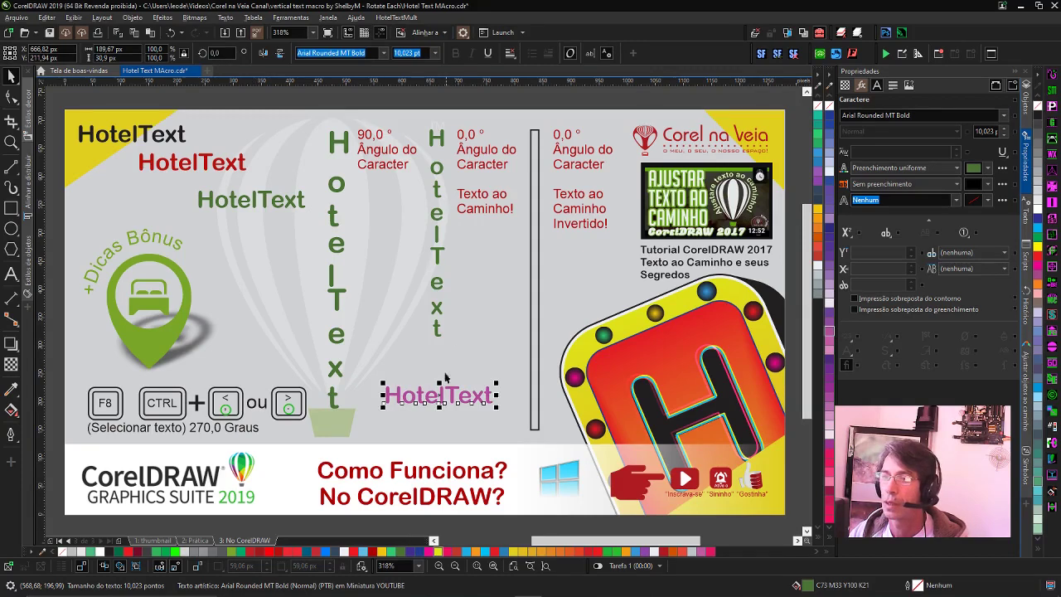
drag(448, 396, 541, 299)
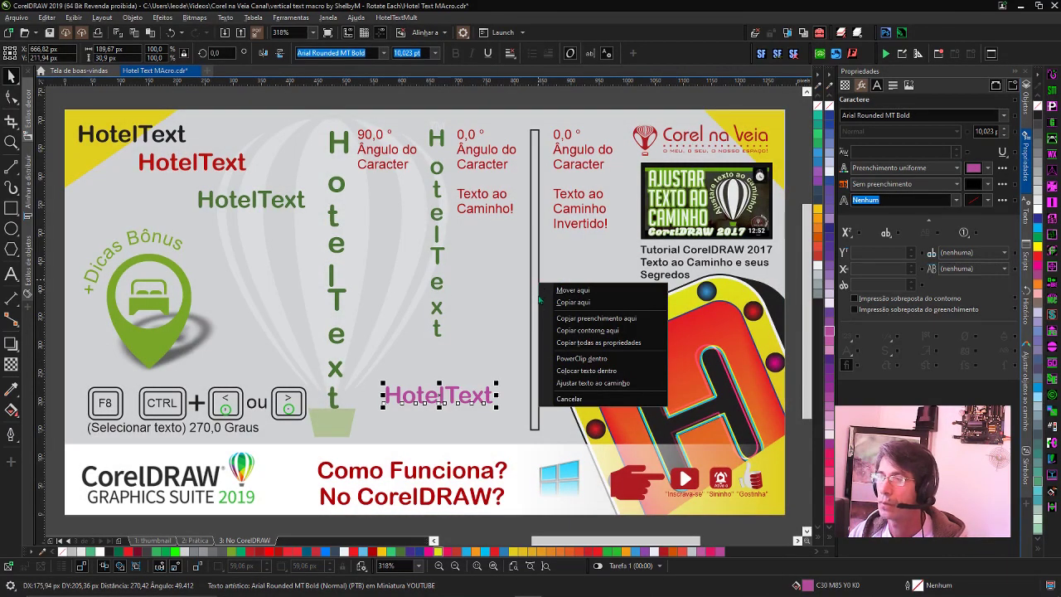
click(592, 383)
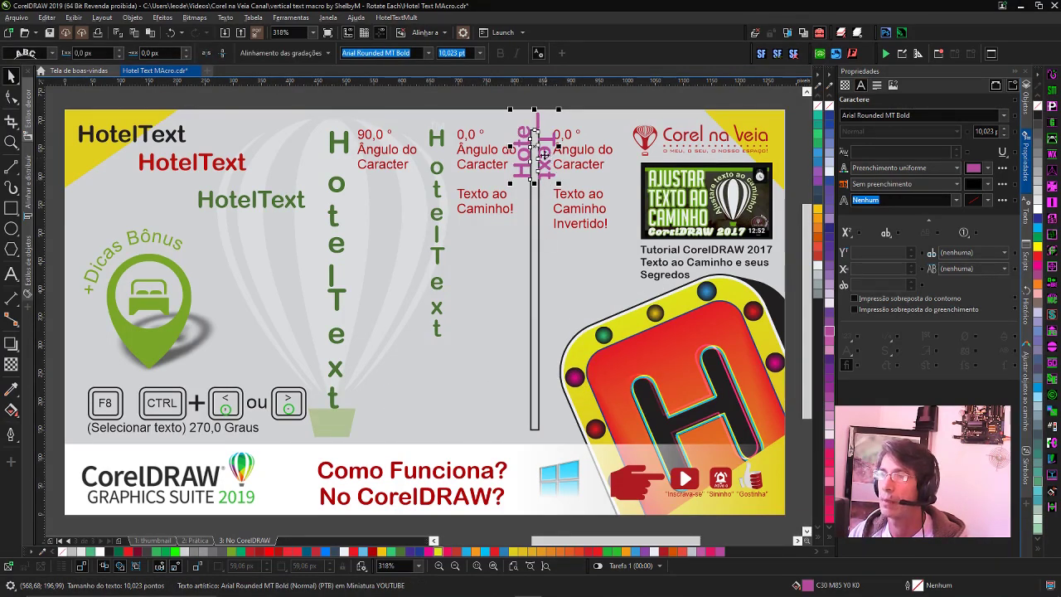
- Set the purple path text to upright letter orientation and reposition it along the rectangle
drag(552, 168, 552, 353)
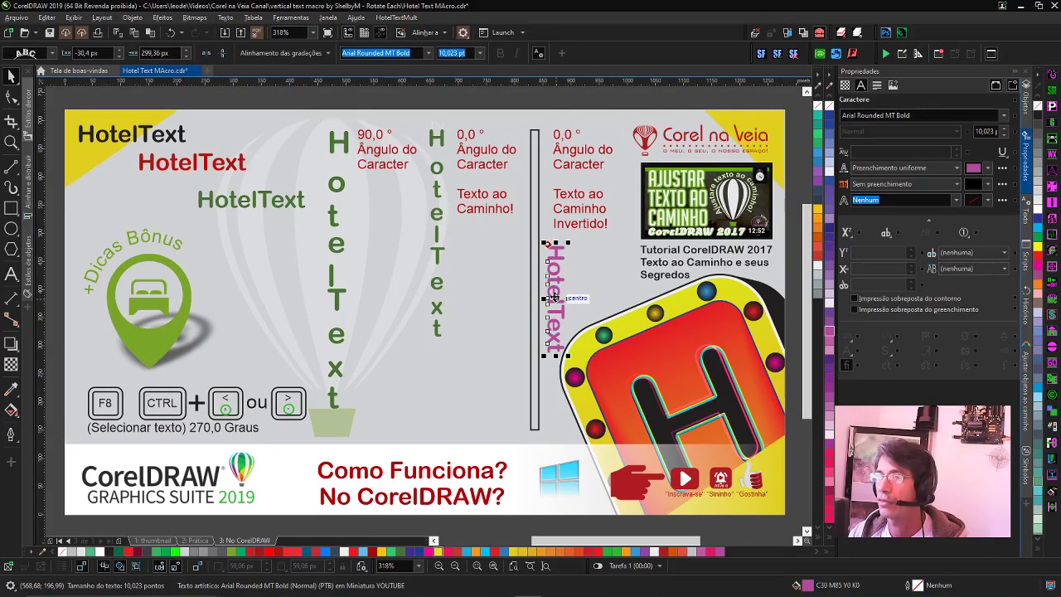
drag(554, 297, 492, 299)
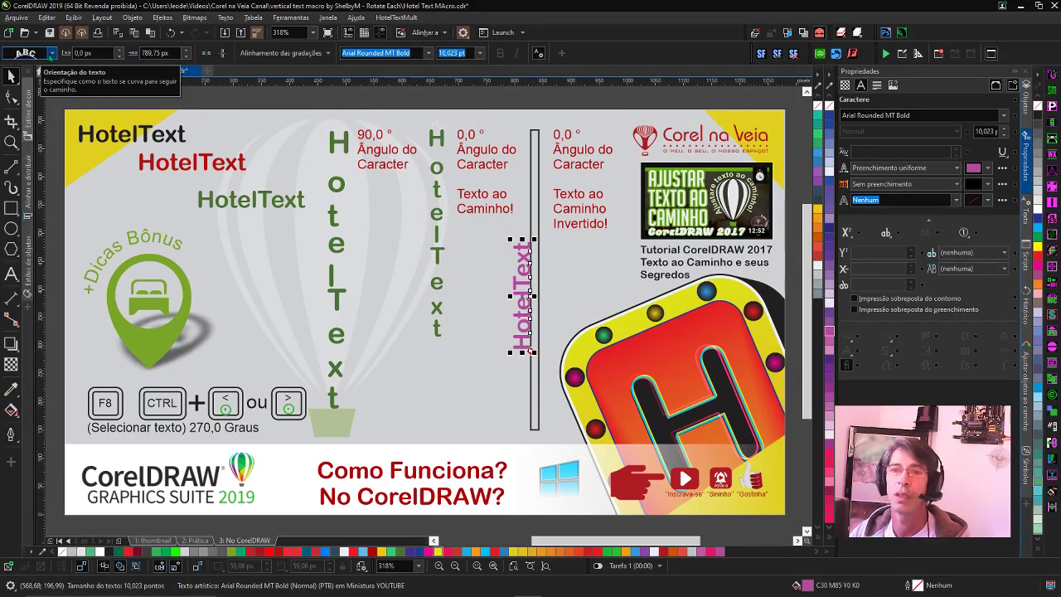
click(52, 53)
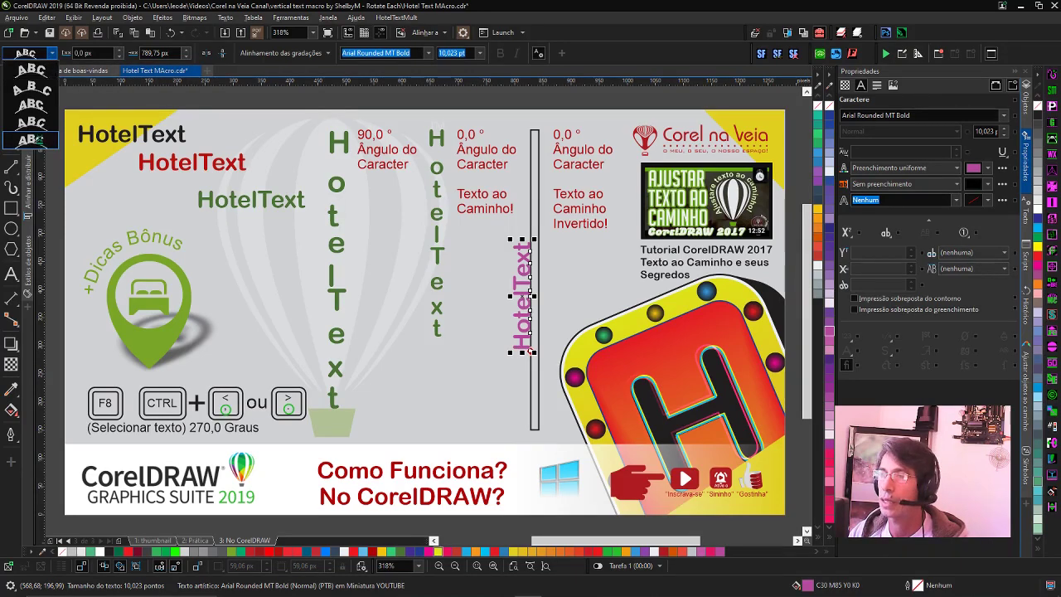
click(39, 140)
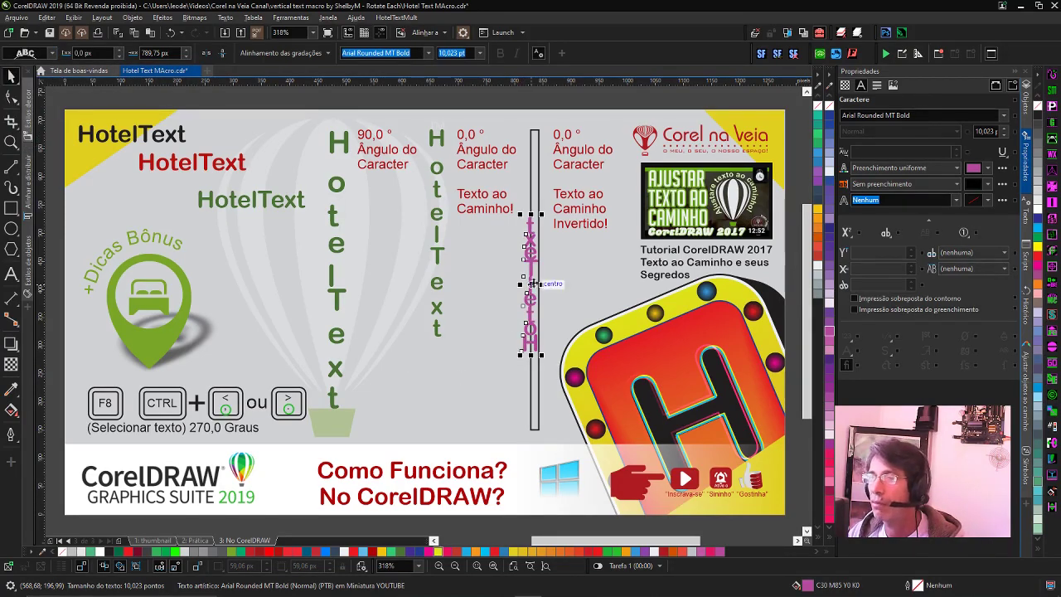
drag(530, 283, 514, 343)
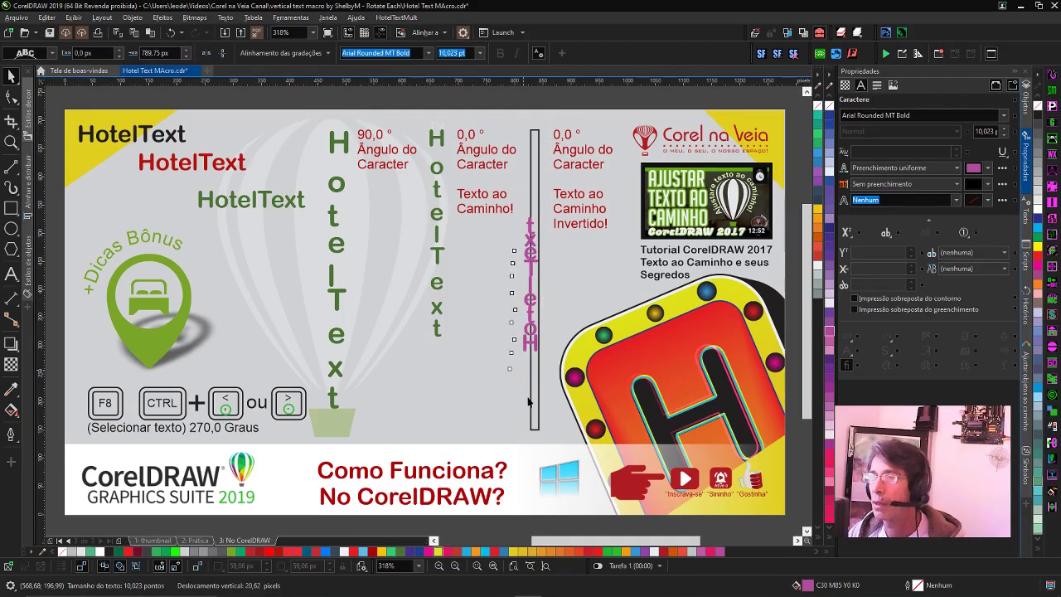
drag(517, 301, 552, 297)
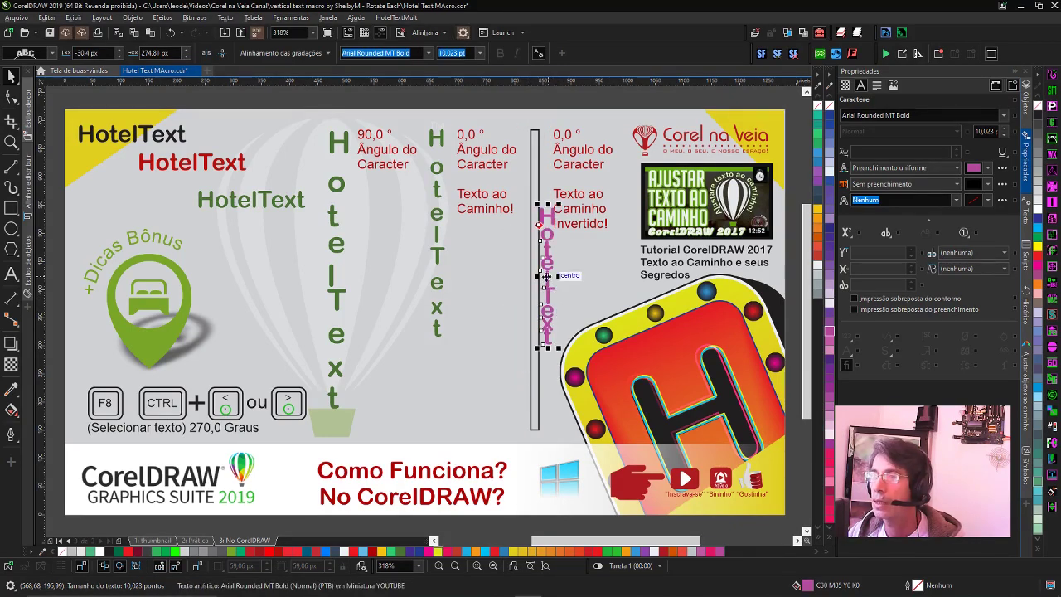
mouse_move(544, 298)
mouse_down()
mouse_move(489, 337)
mouse_move(506, 275)
mouse_up()
drag(506, 331, 506, 331)
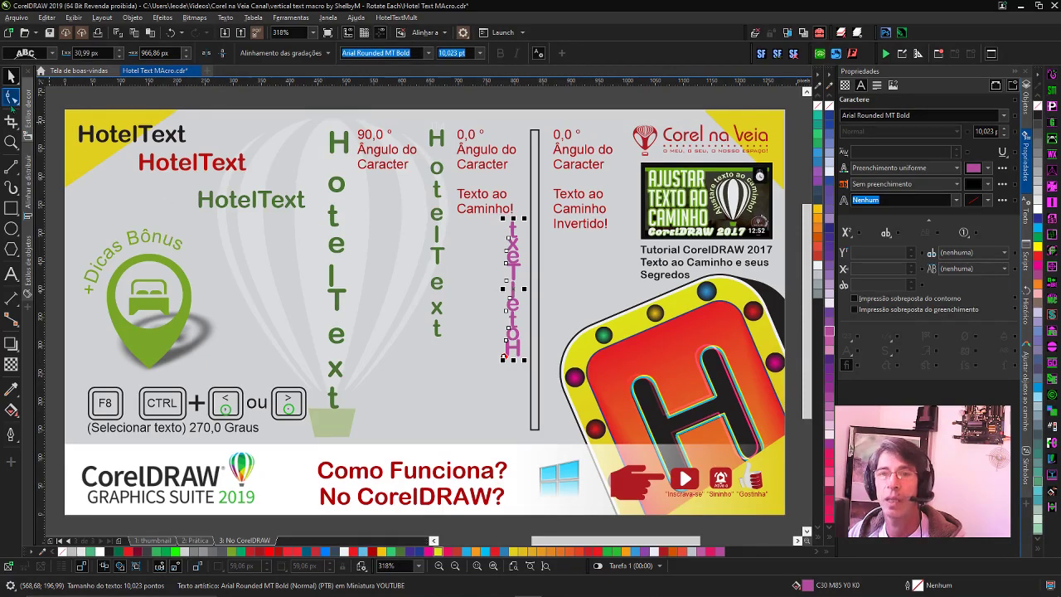
- Widen the purple letters' spacing to run the rectangle's height and move the text up
click(11, 97)
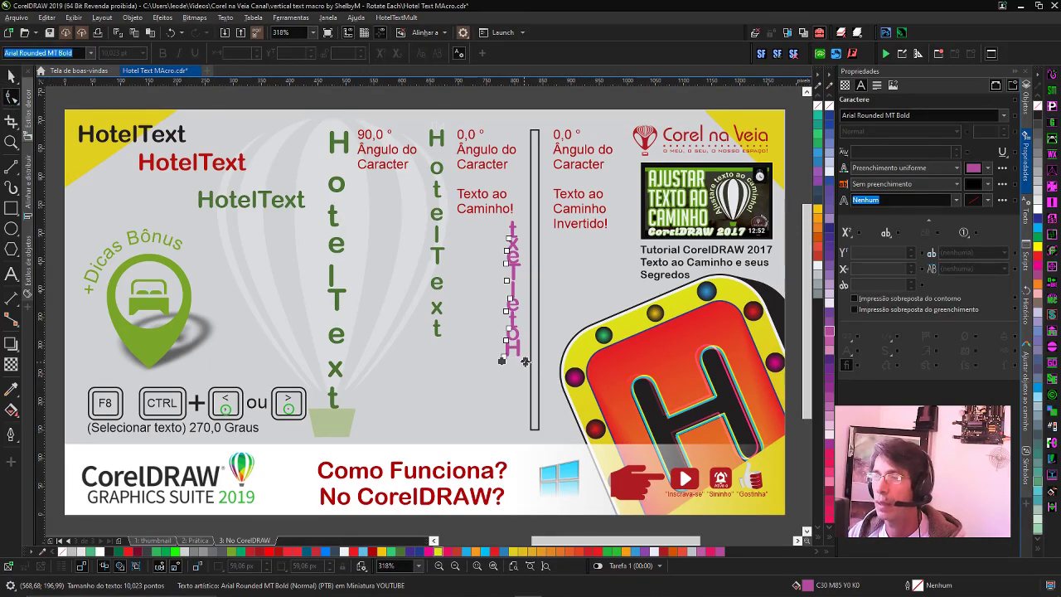
drag(524, 361, 525, 375)
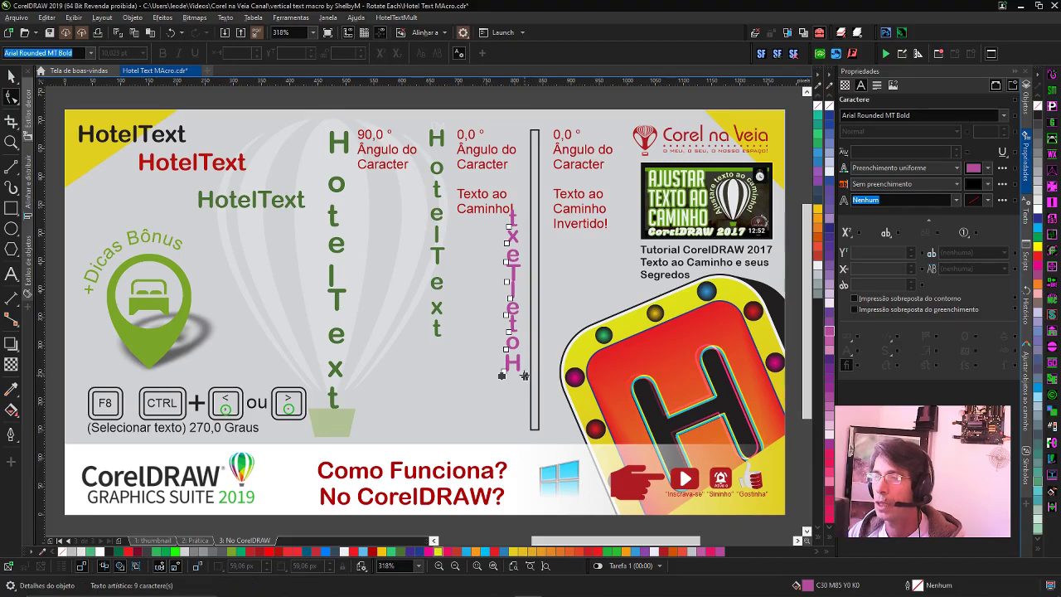
drag(524, 376, 524, 419)
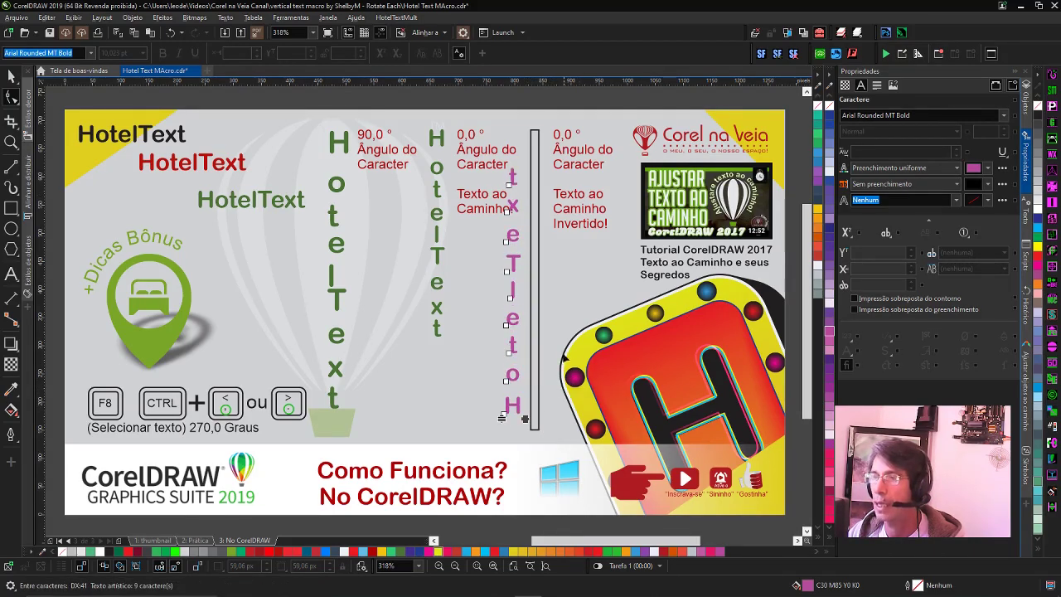
key(space)
mouse_move(523, 317)
mouse_down()
mouse_move(559, 279)
mouse_move(524, 268)
mouse_move(514, 278)
mouse_up()
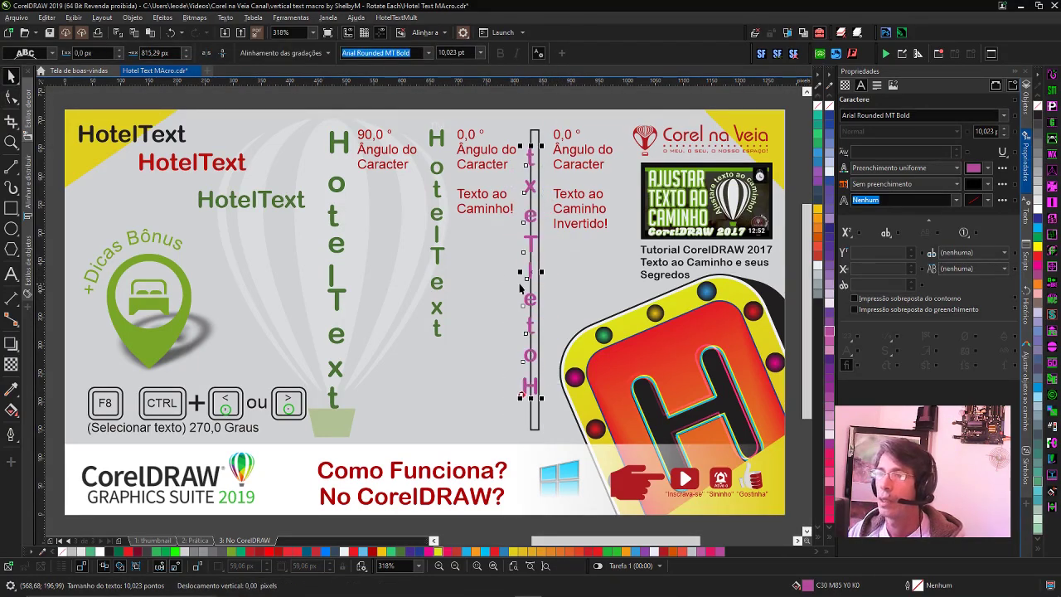
- Stack the three HotelText lines vertically with the HotelTextMult macro, then undo it
click(278, 203)
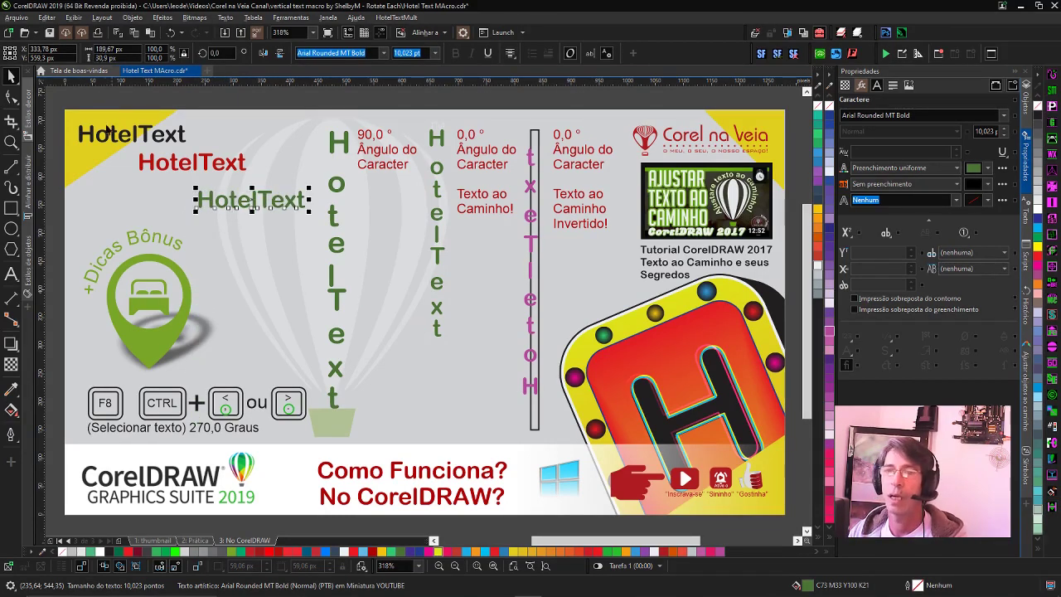
drag(76, 103, 313, 224)
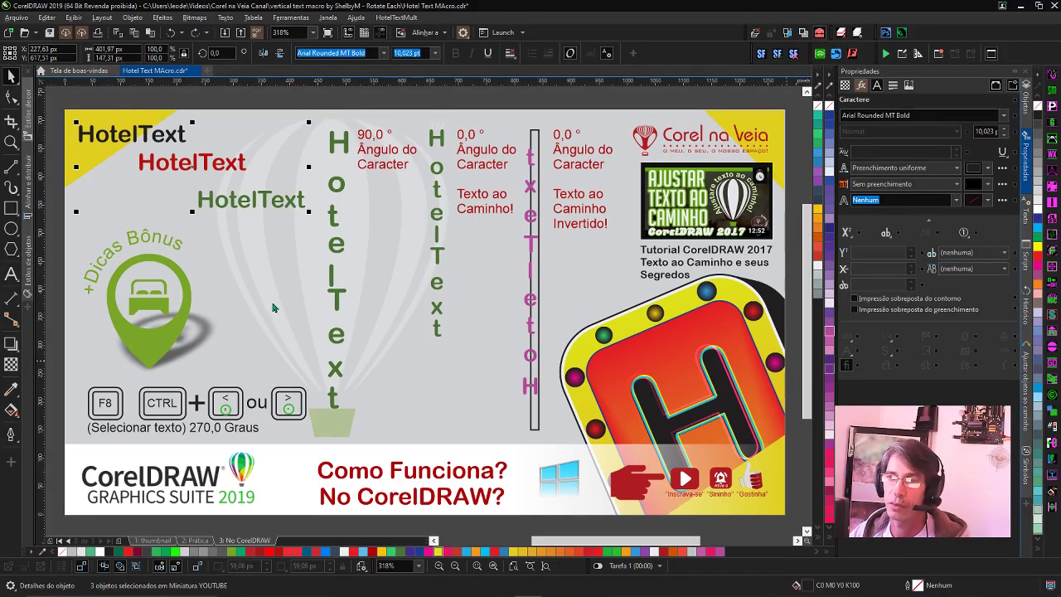
key(ctrl+comma)
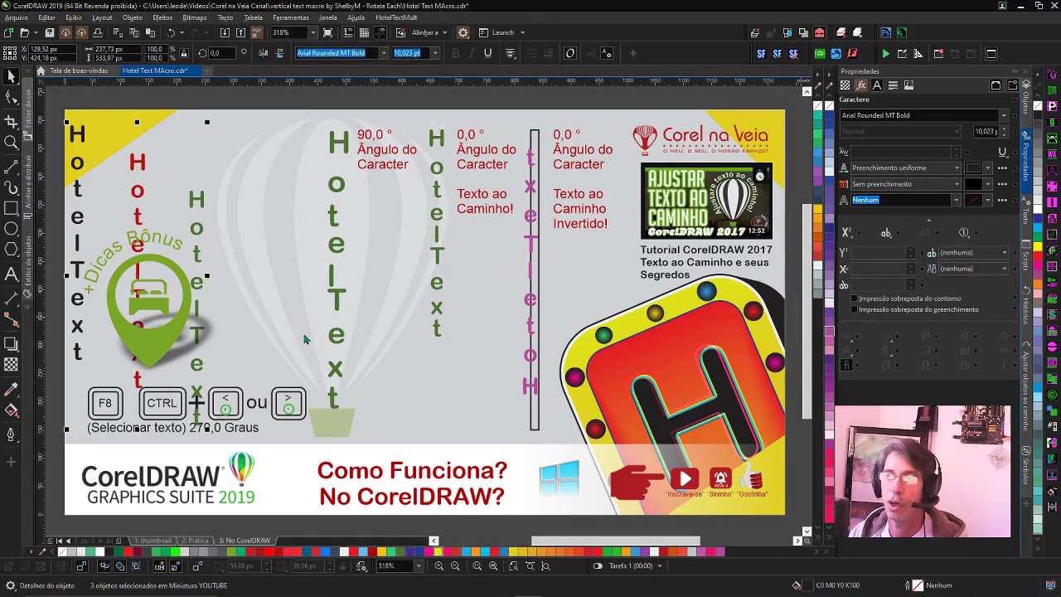
key(ctrl+z)
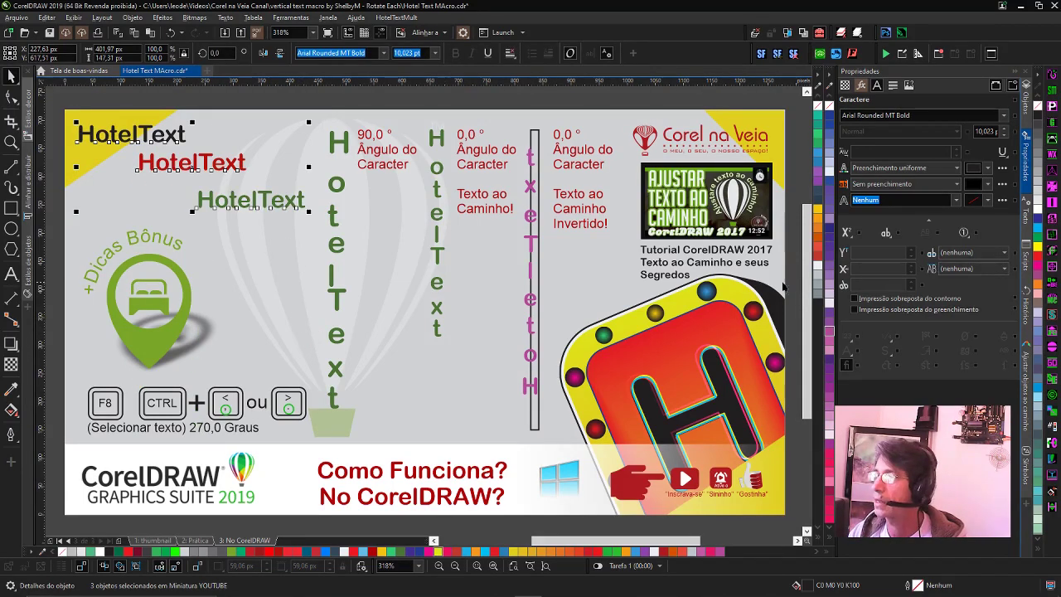
- Start editing the green HotelText with the Text tool
click(253, 206)
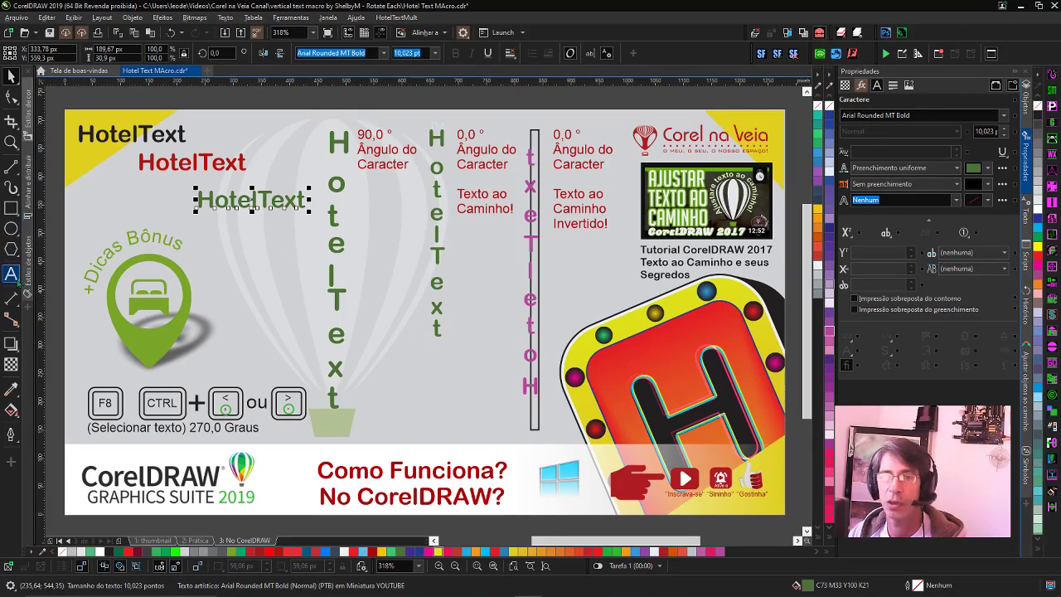
click(11, 273)
click(290, 199)
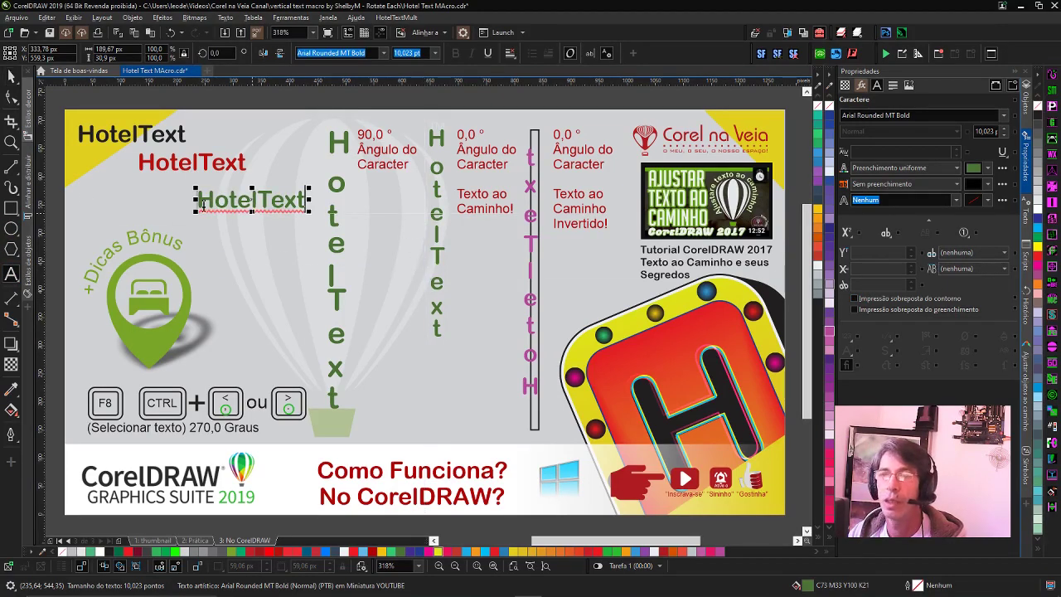
- Rotate the green HotelText characters 90° and widen their spacing with the Shape tool
drag(195, 200, 307, 200)
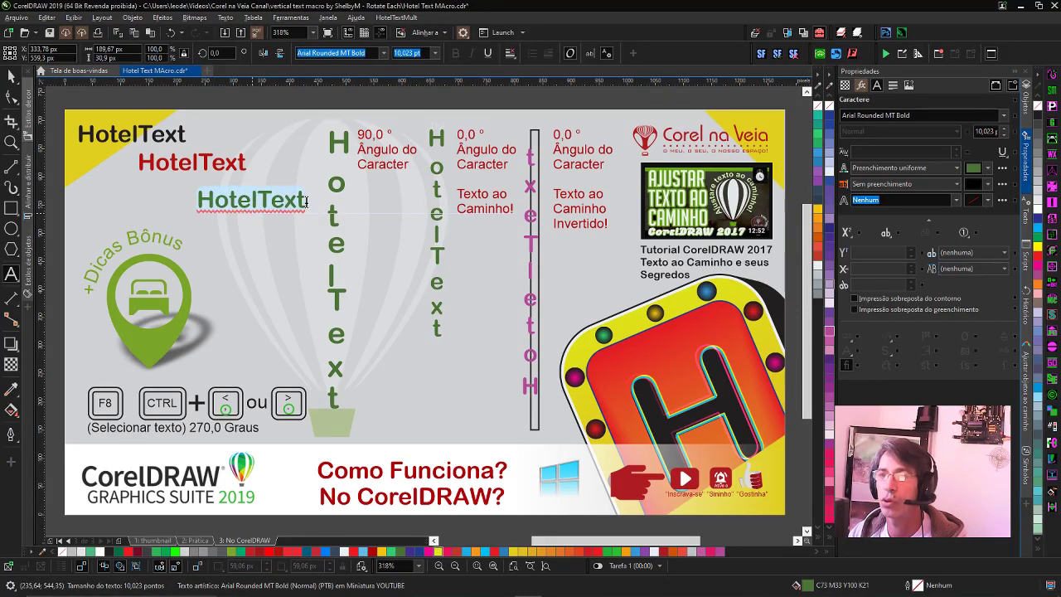
click(867, 285)
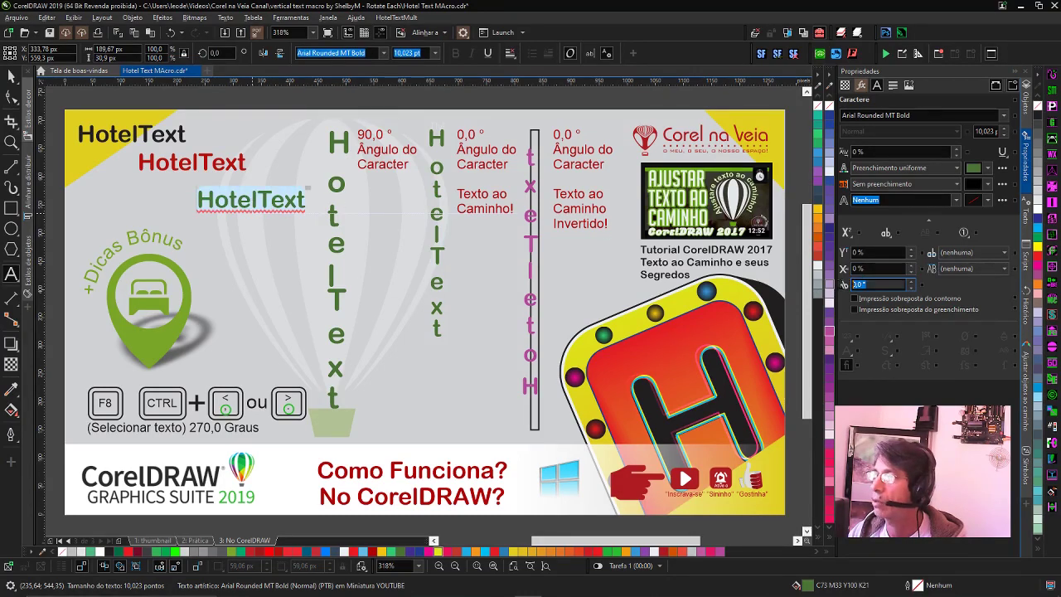
text(90)
key(Return)
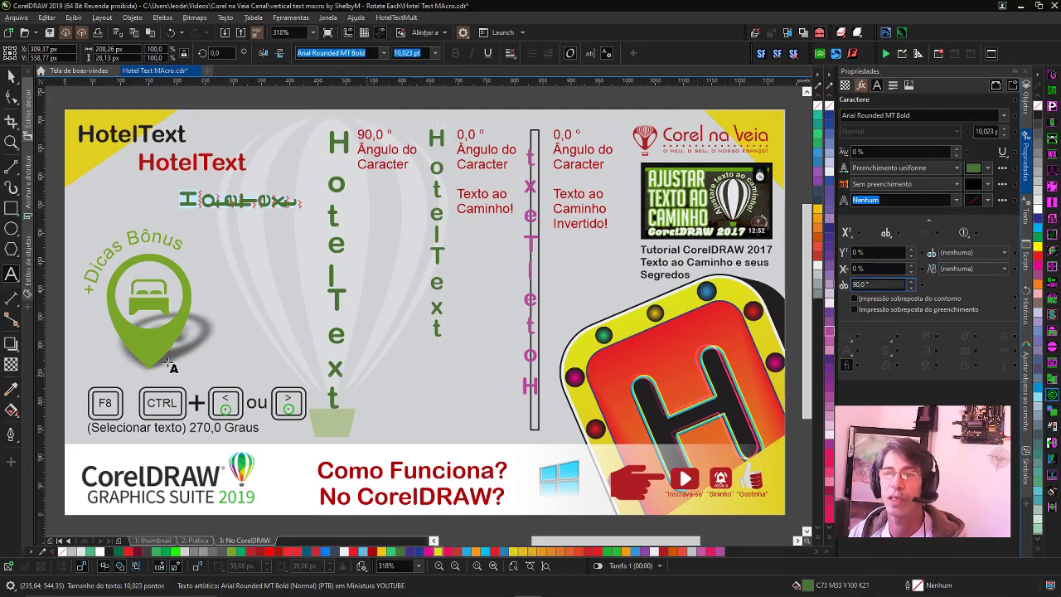
click(11, 96)
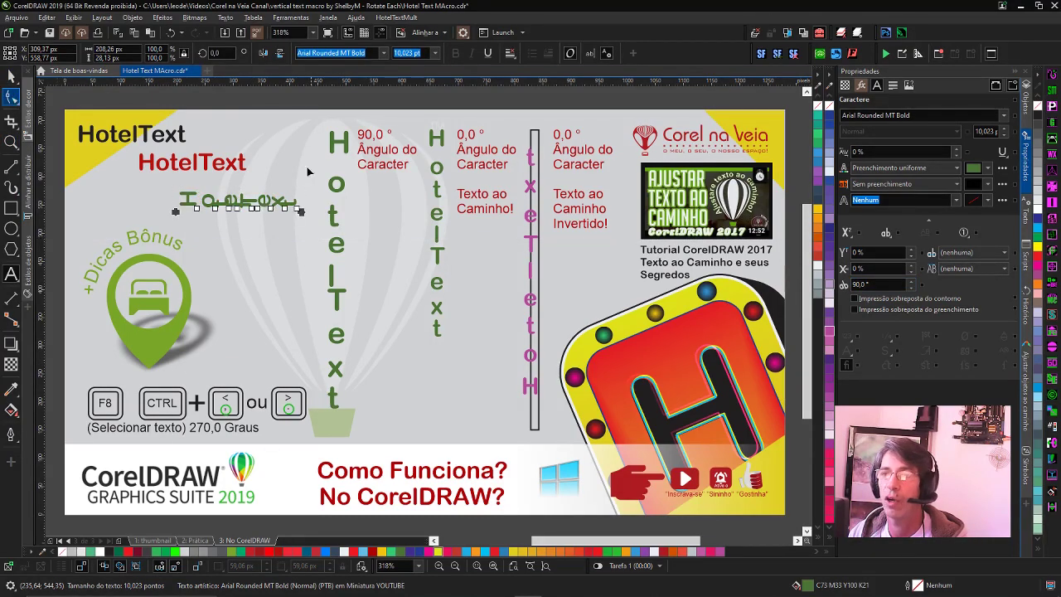
drag(335, 210, 477, 202)
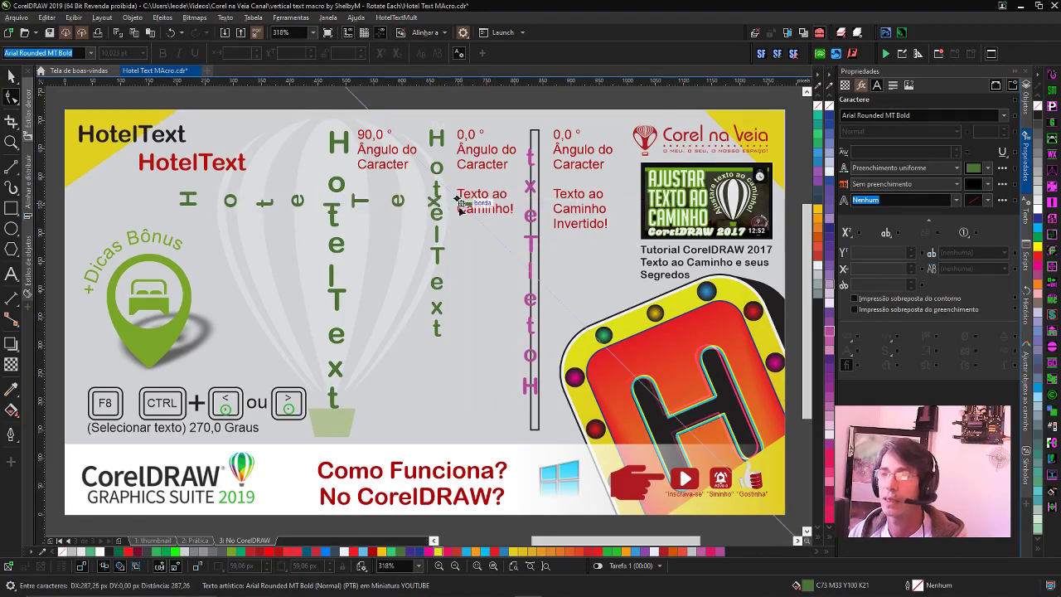
drag(474, 201, 477, 211)
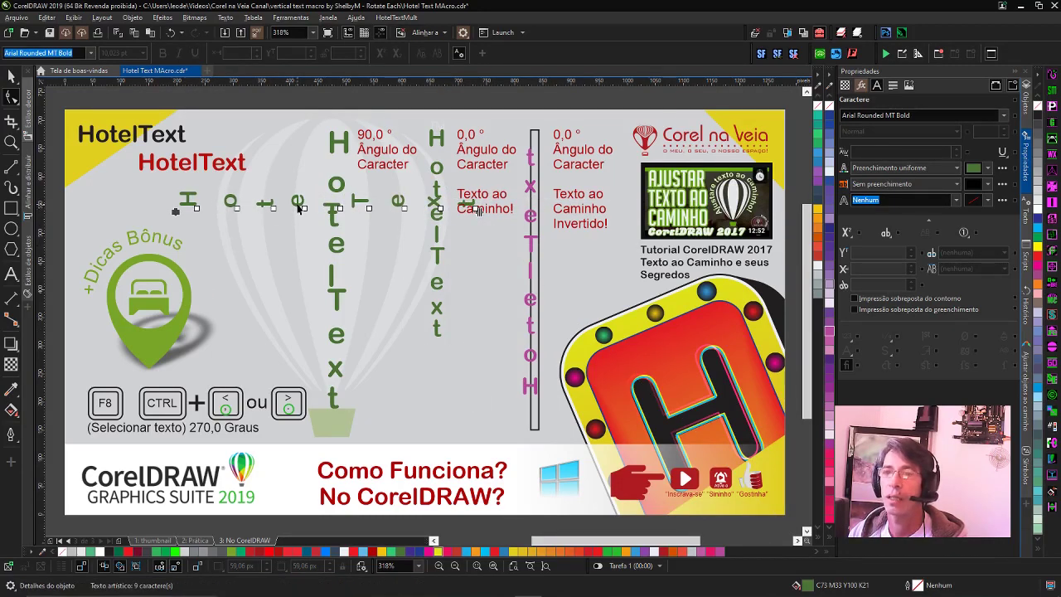
key(space)
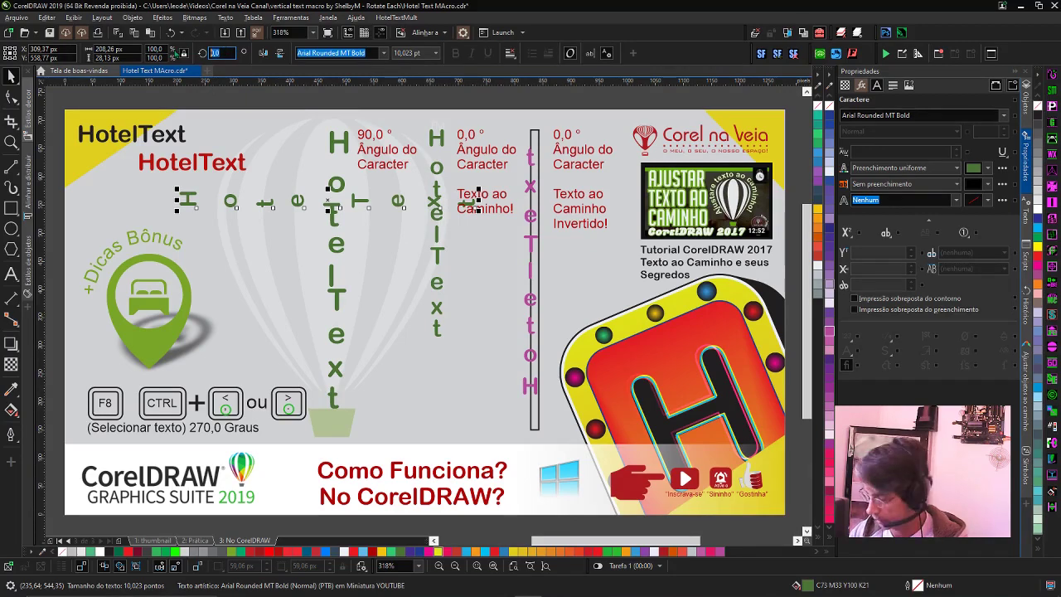
- Rotate the green HotelText 90°, move it aside, then spin it to 270°
text(90)
key(Return)
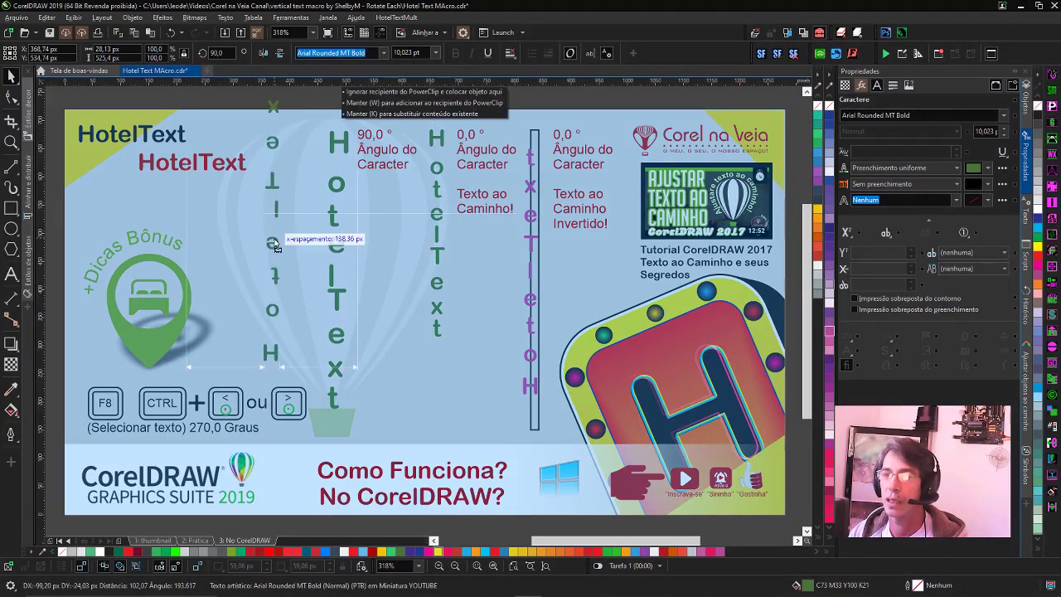
drag(309, 224, 252, 238)
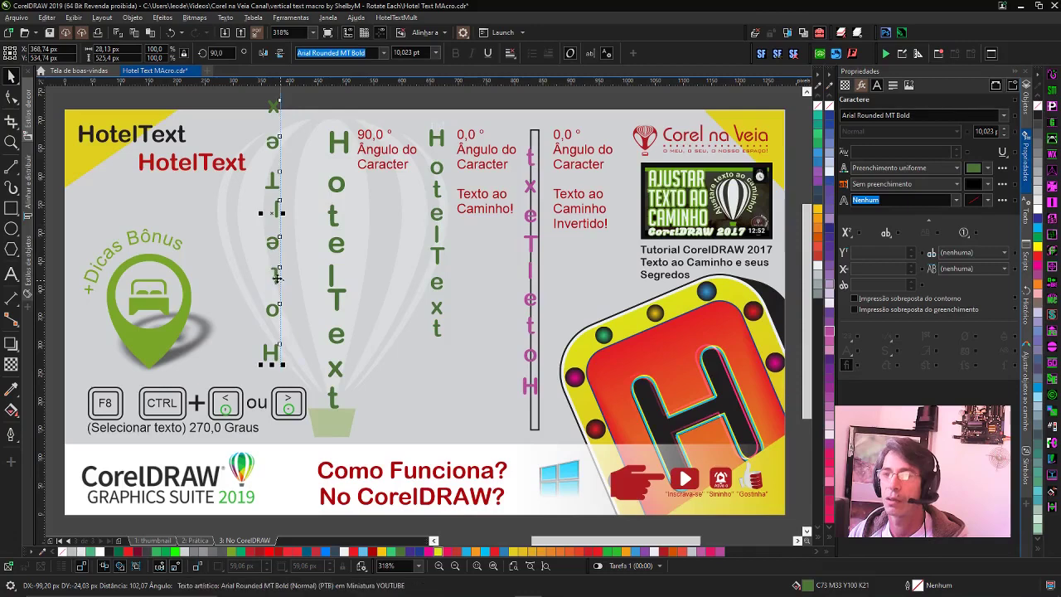
click(281, 117)
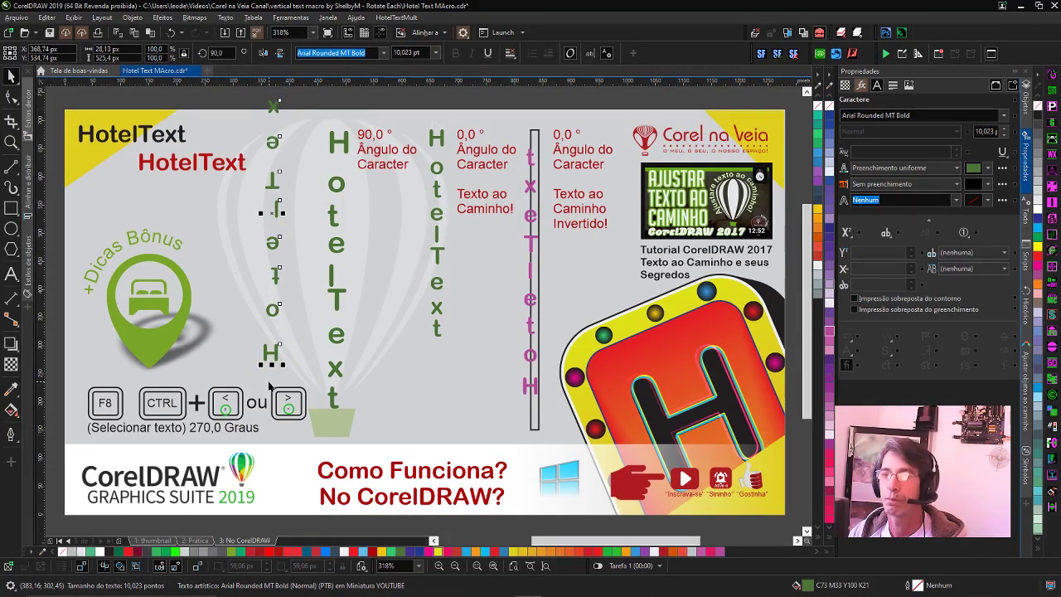
click(272, 355)
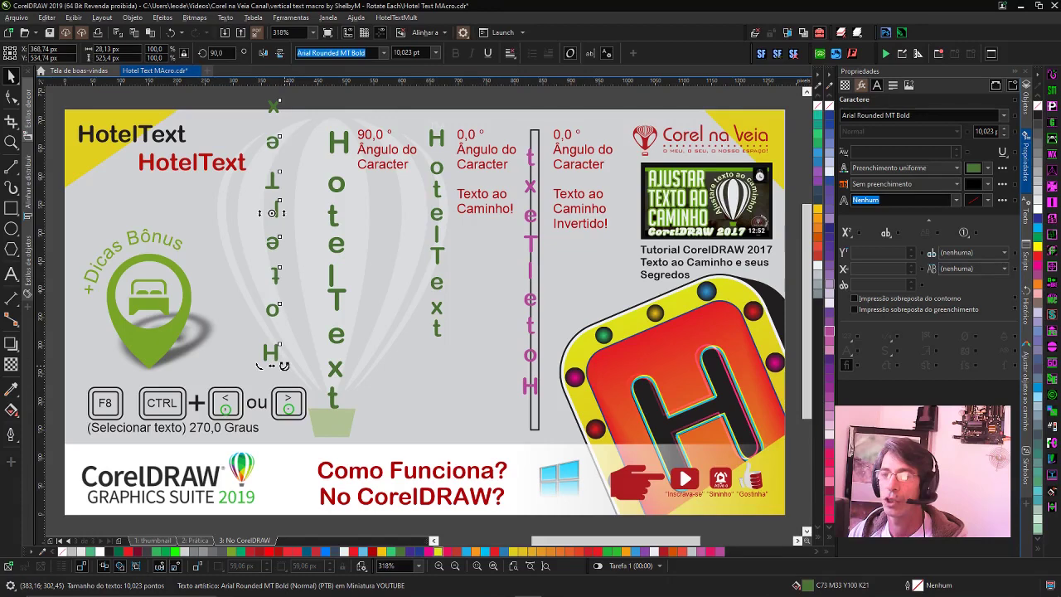
drag(284, 365, 270, 143)
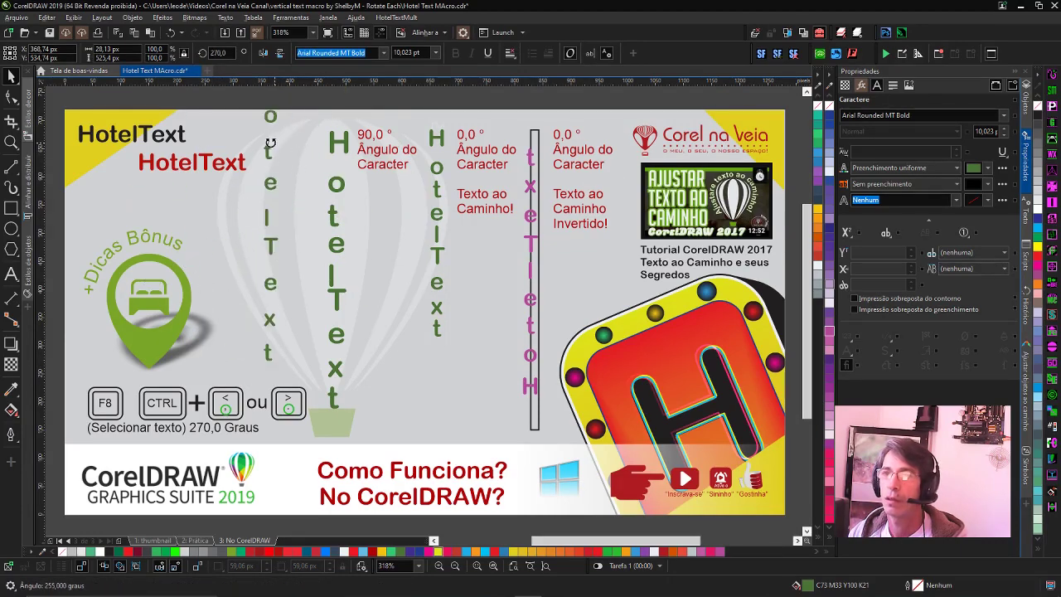
key(F10)
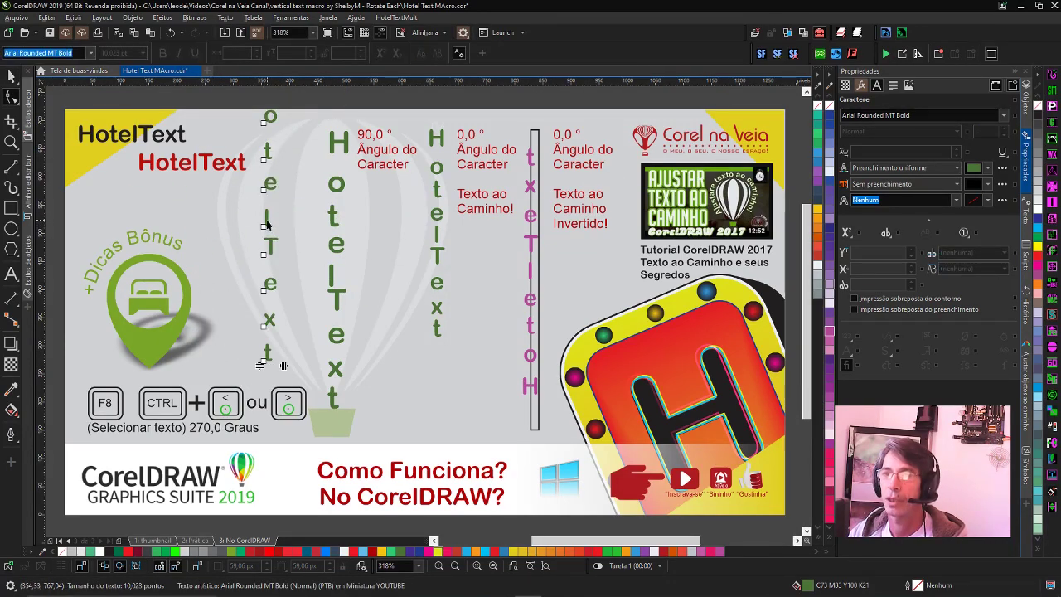
key(space)
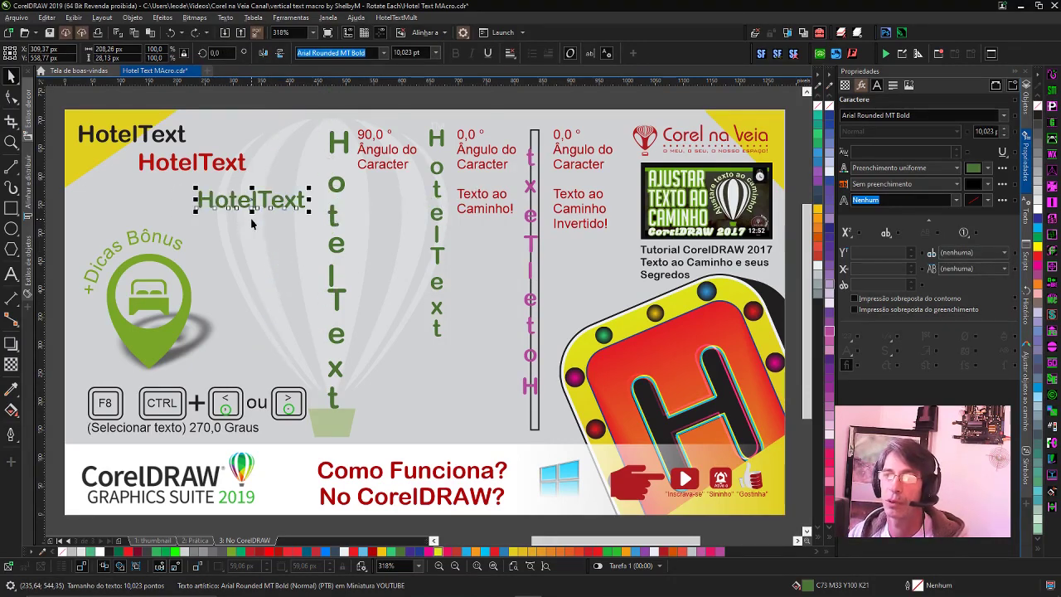
- Stack the red HotelText vertically with the macro shortcut, then revert it to horizontal
click(236, 168)
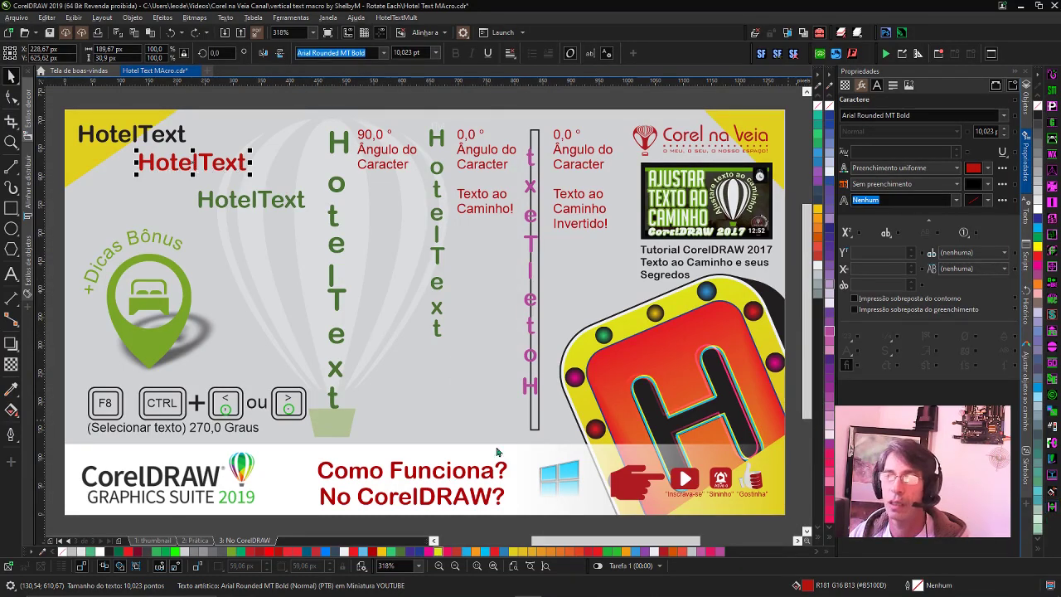
key(ctrl+period)
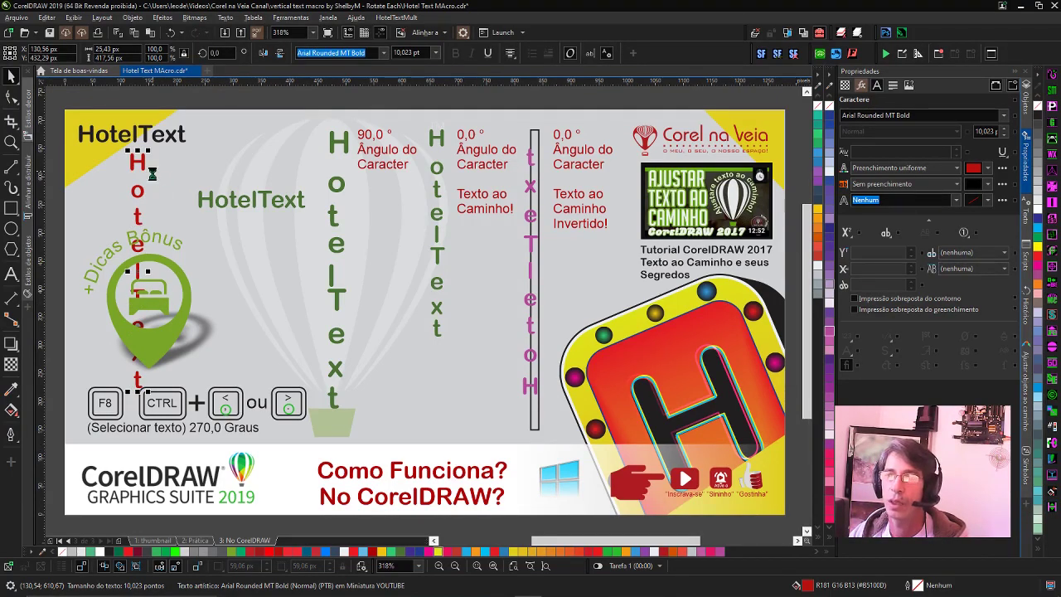
key(ctrl+comma)
- Switch to the File Explorer window showing the macro folder
key(alt+Tab)
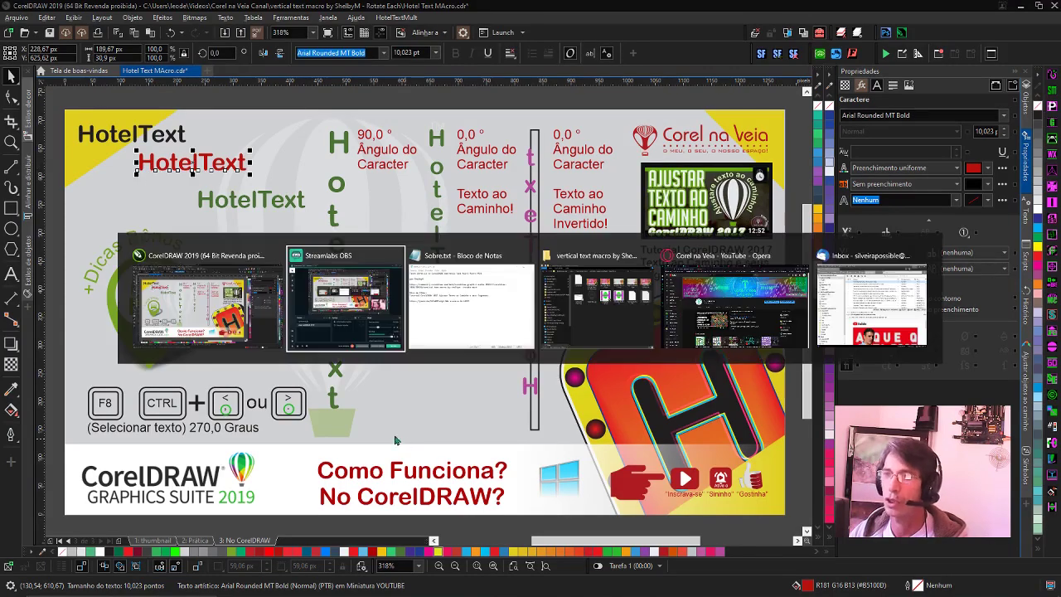
key(Escape)
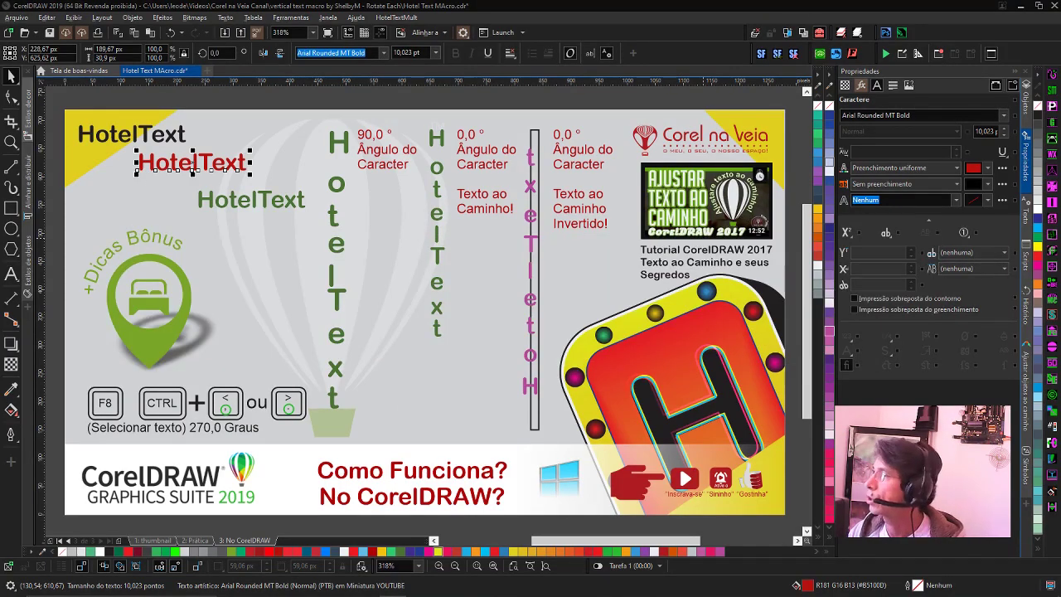
key(alt+Tab)
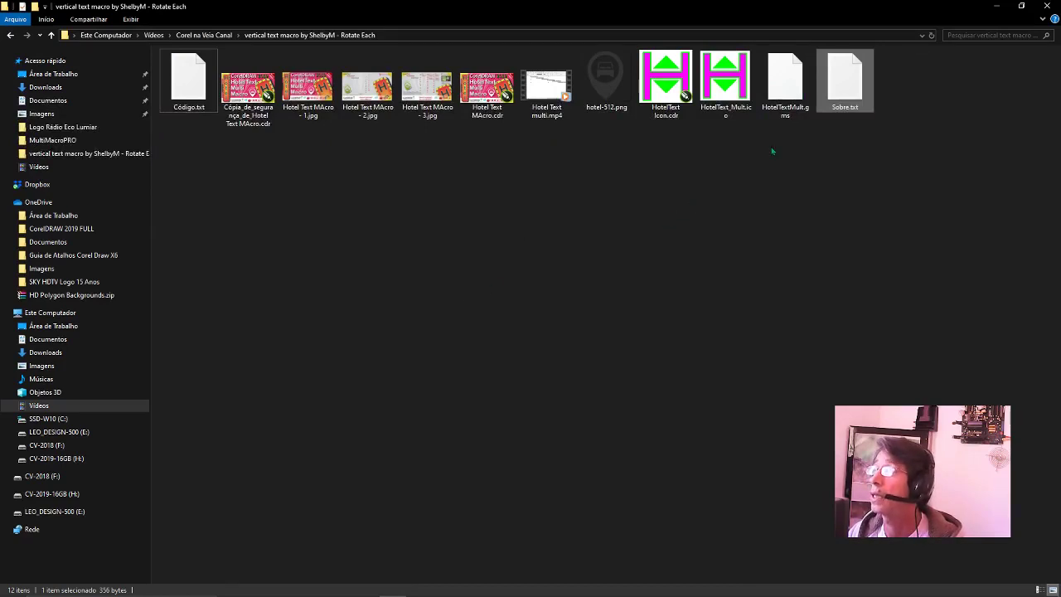
- Look over HotelTextMult.gms and HotelText_Mult.ico, then open HotelText Icon.cdr in CorelDRAW
click(788, 81)
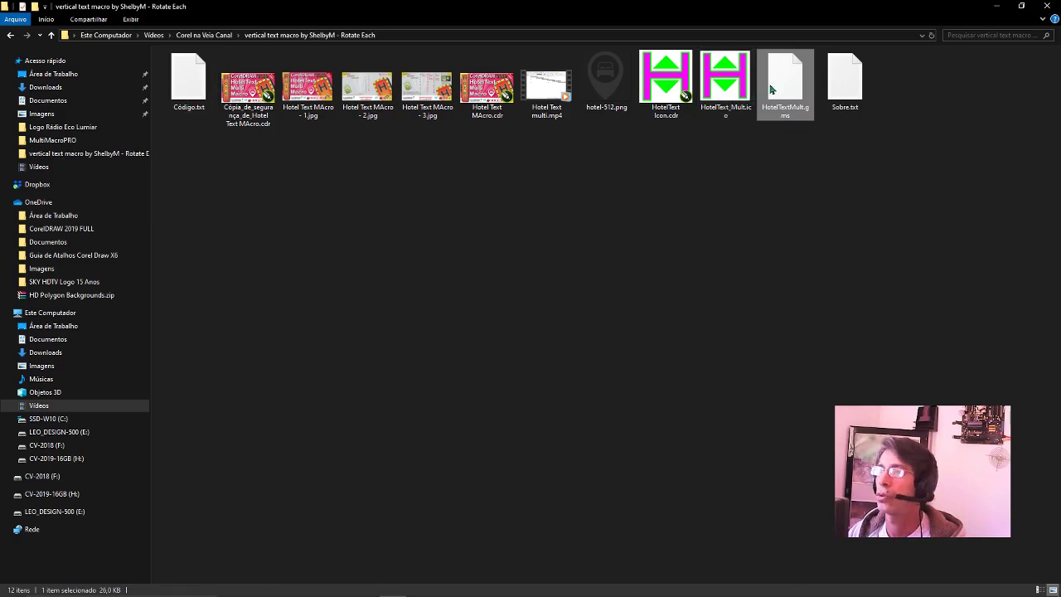
click(723, 90)
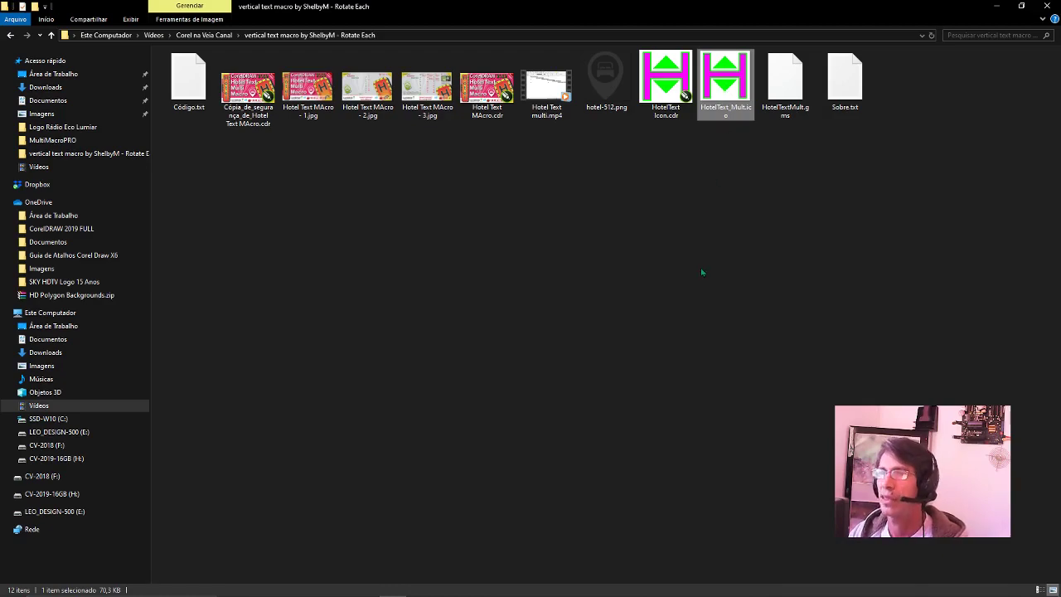
double_click(655, 91)
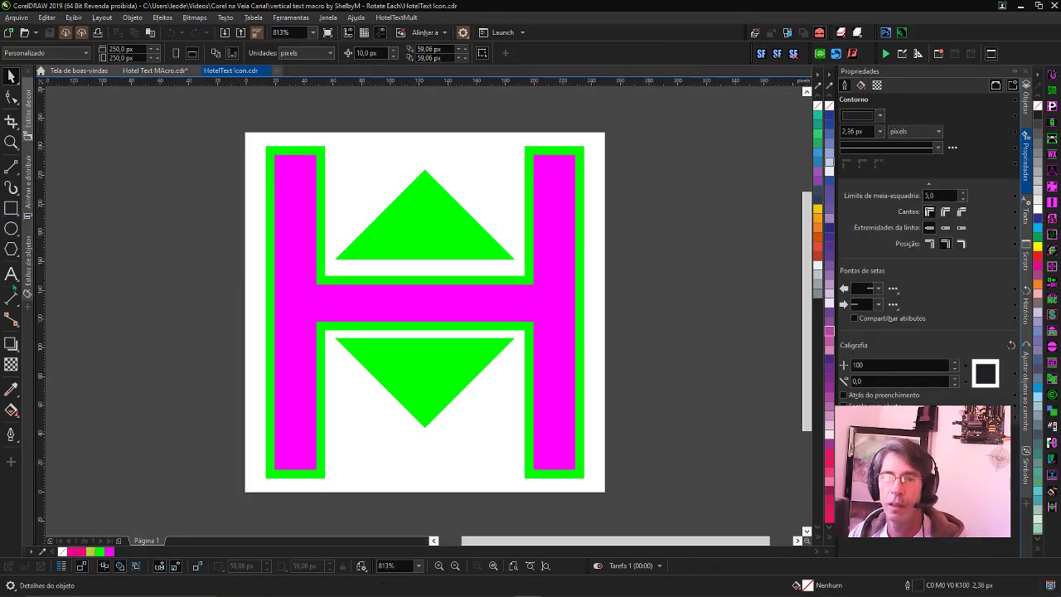
- Add a letter V, centre it on the page and enlarge it to span the page
click(161, 284)
text(V)
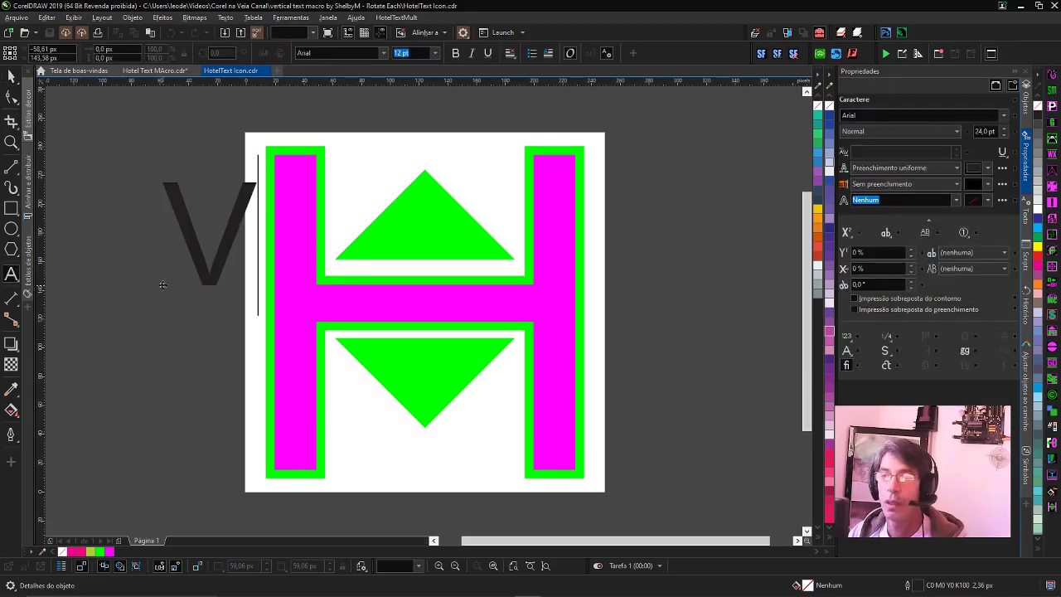
key(ctrl+space)
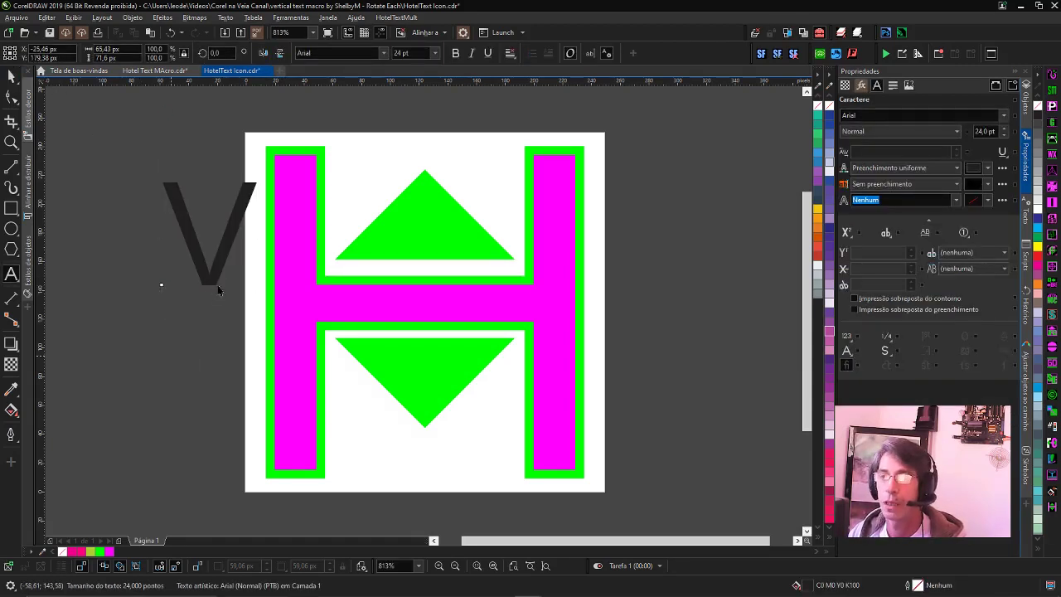
click(214, 268)
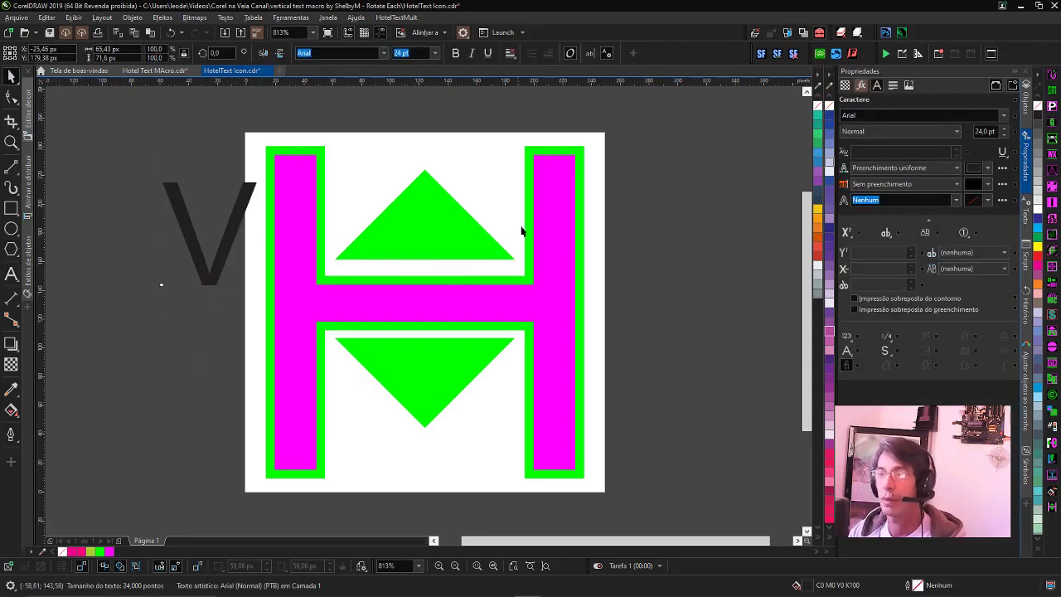
key(p)
drag(475, 257, 577, 143)
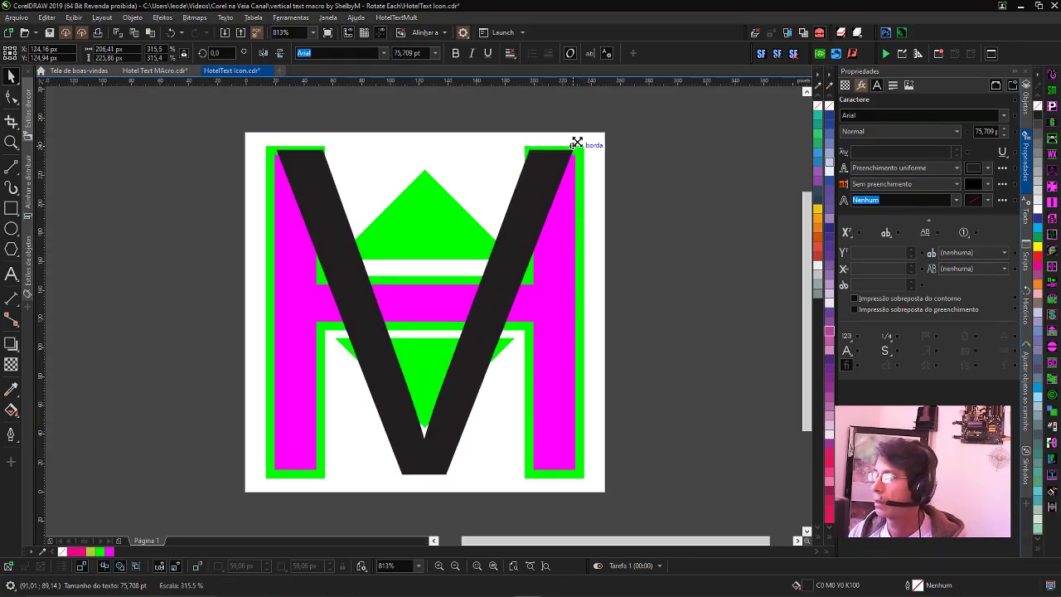
drag(577, 143, 580, 142)
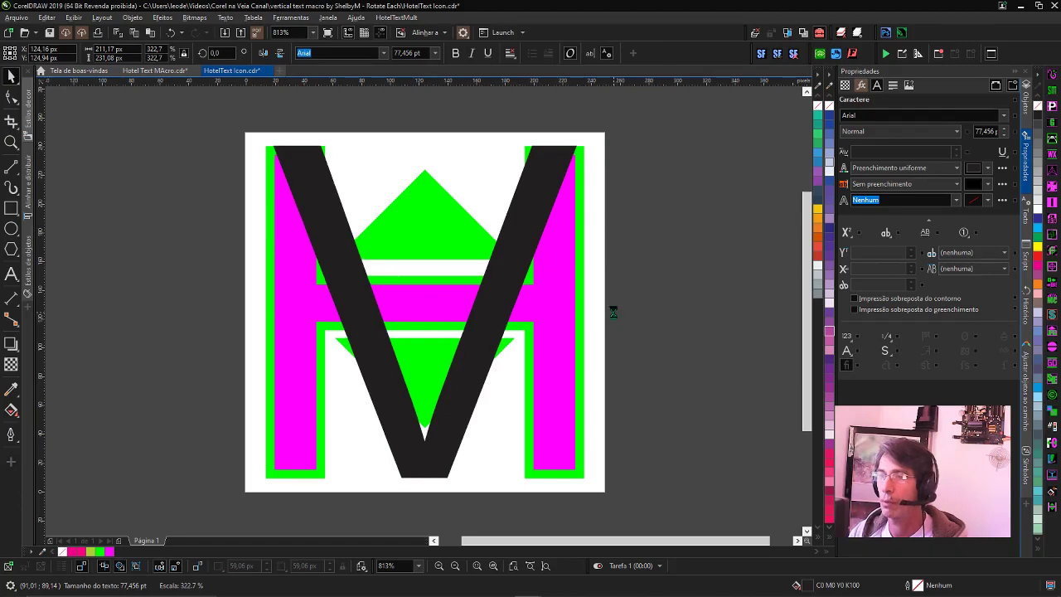
key(m)
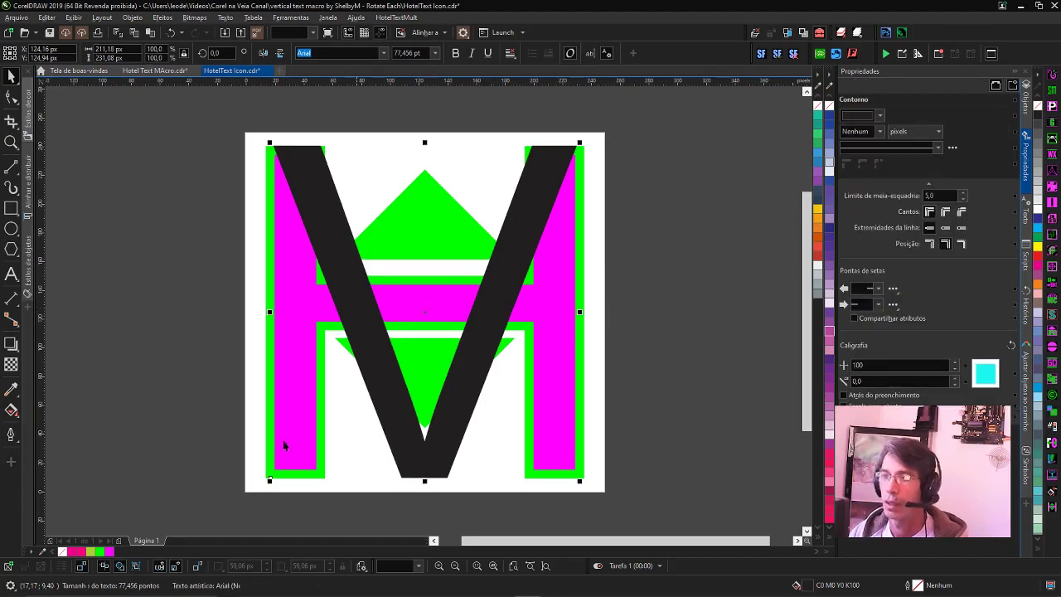
key(space)
- Give the V a contour outline in green sampled from the icon
click(10, 364)
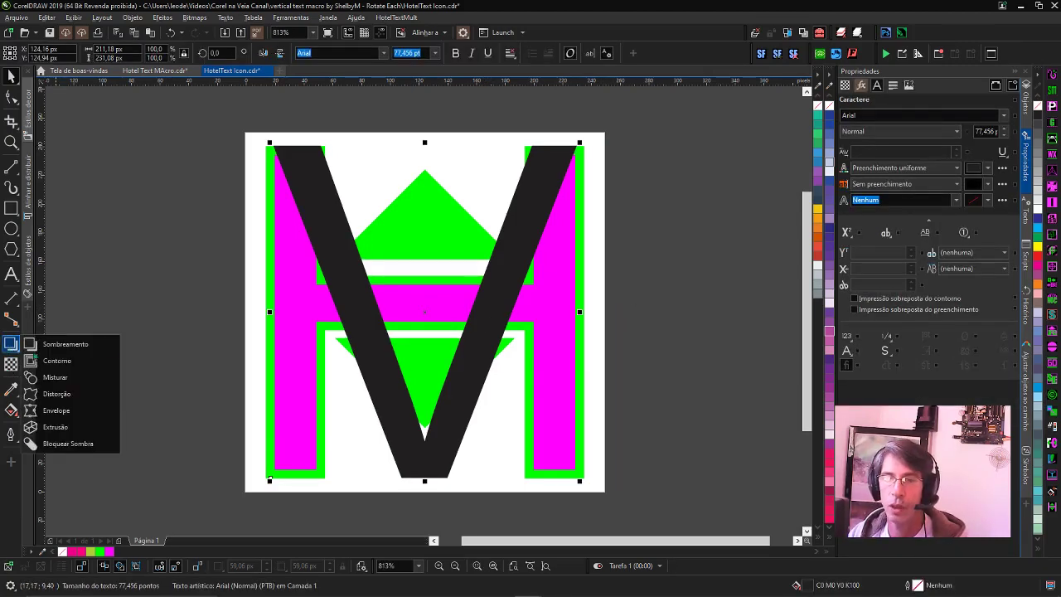
click(66, 358)
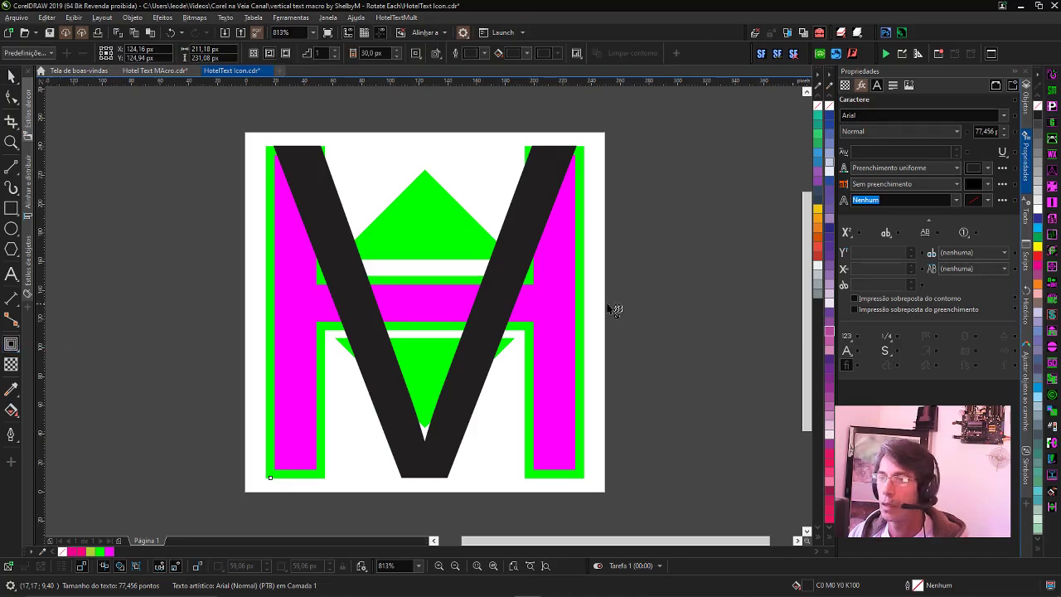
mouse_move(576, 312)
mouse_down()
mouse_move(514, 313)
mouse_move(580, 312)
mouse_up()
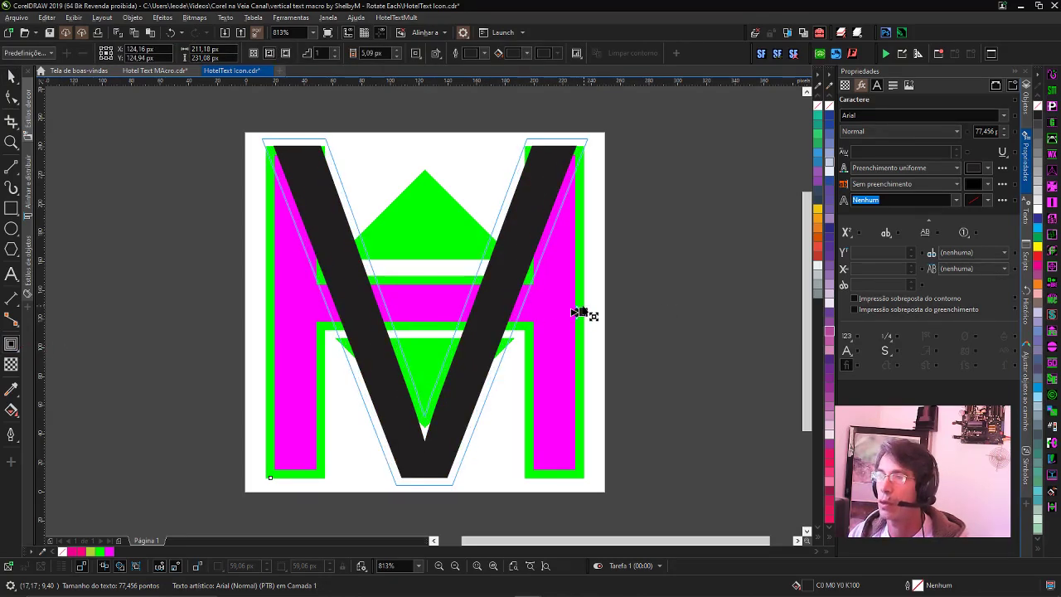
click(528, 53)
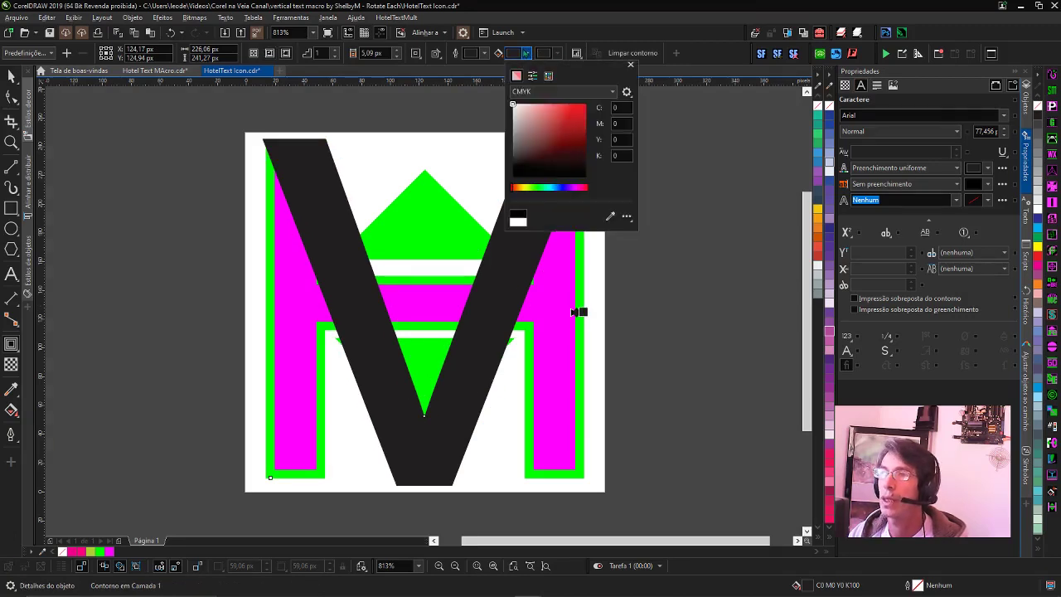
click(610, 217)
click(419, 222)
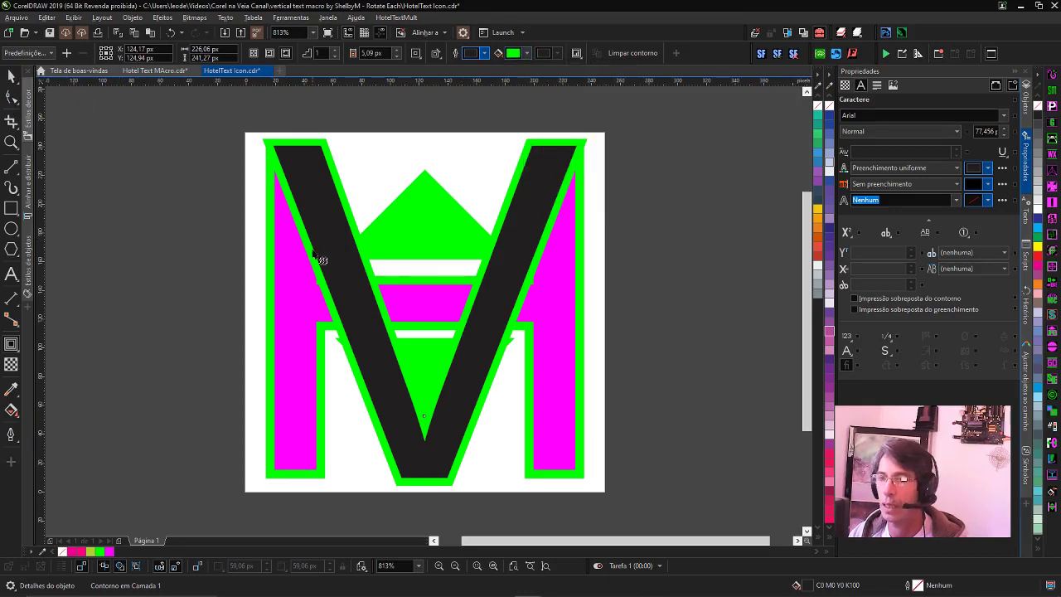
- Undo back to the magenta V, removing the M's two magenta vertical bars
click(353, 313)
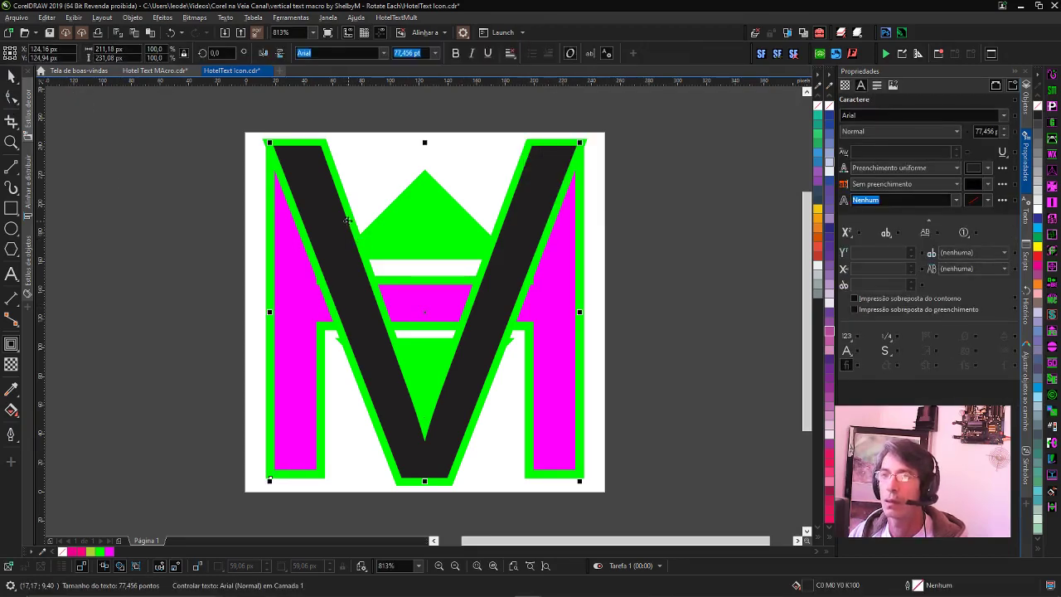
key(ctrl+z)
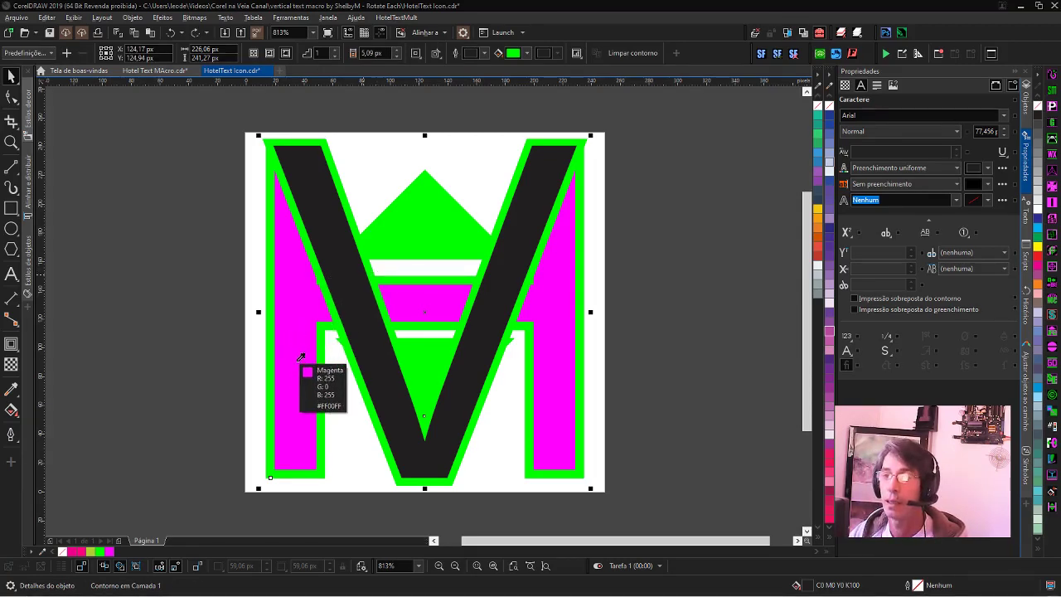
key(Escape)
key(ctrl+z)
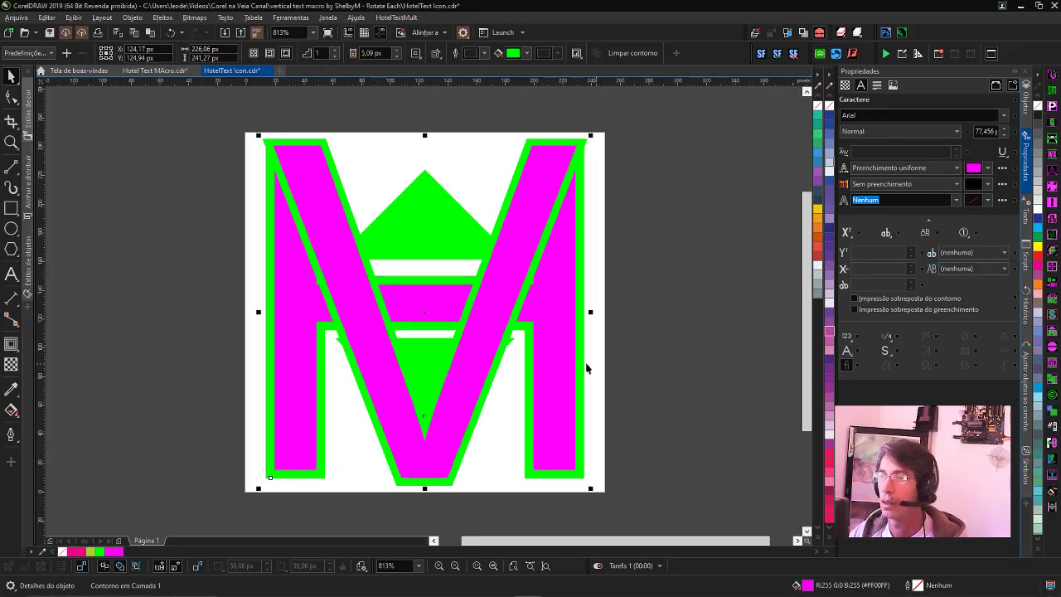
key(ctrl+z)
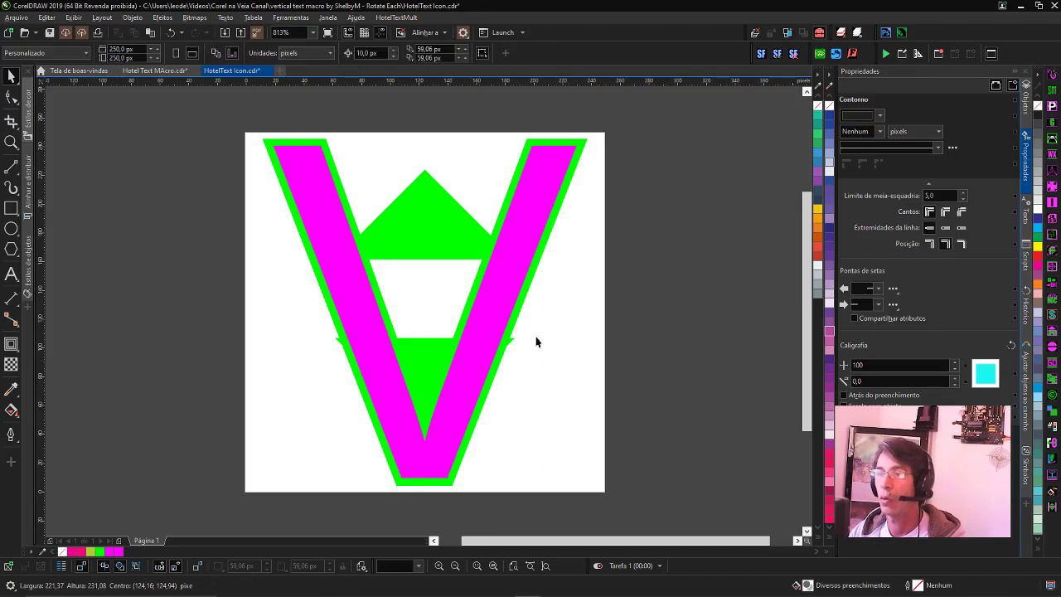
- Delete the lower green piece and shrink the green triangle into the top of the V
click(418, 359)
key(Delete)
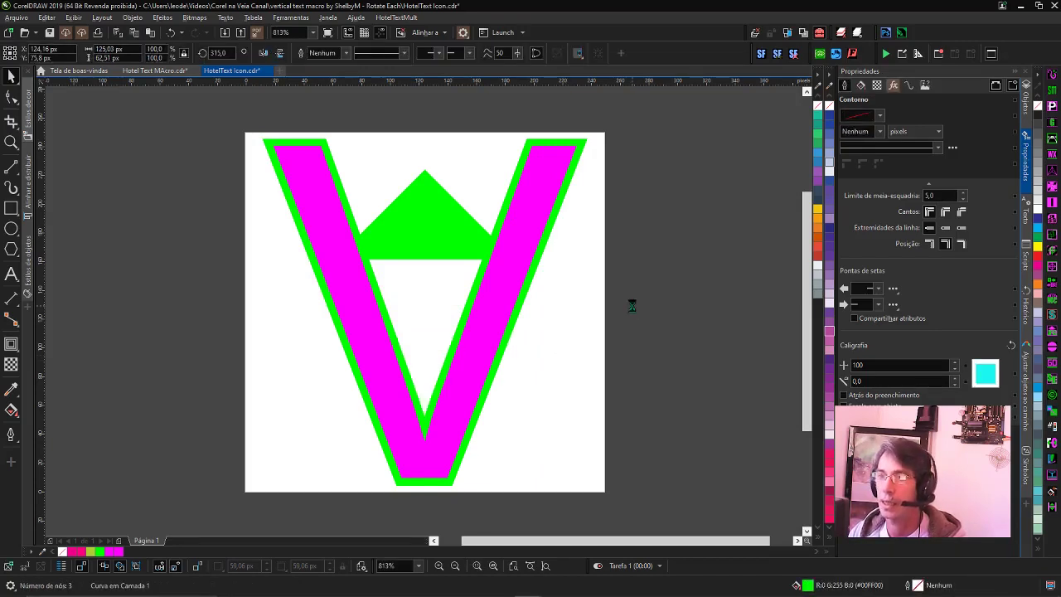
click(500, 224)
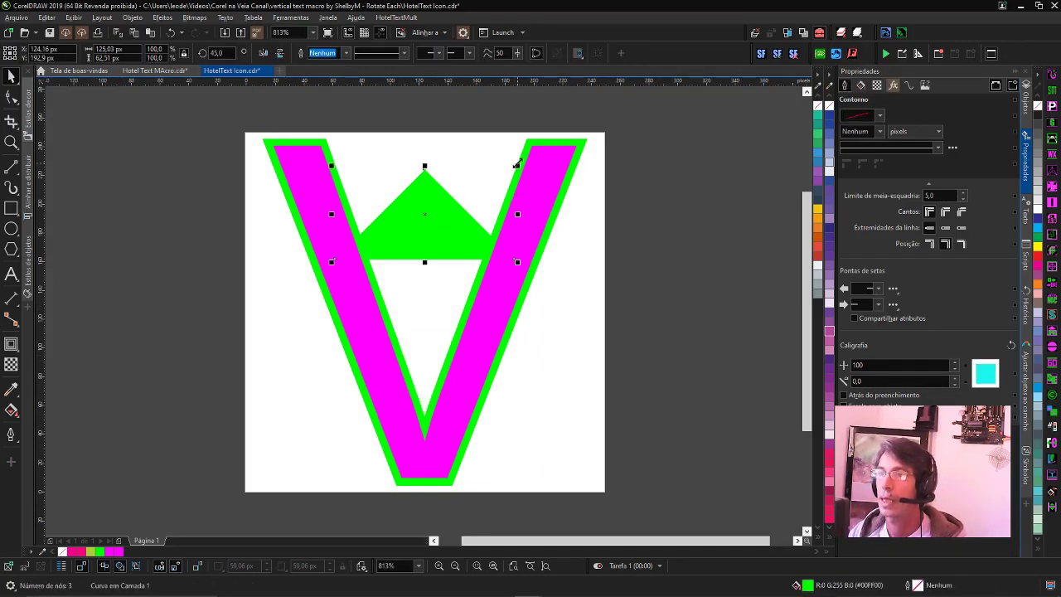
drag(517, 163, 485, 179)
drag(420, 218, 424, 182)
drag(485, 202, 490, 207)
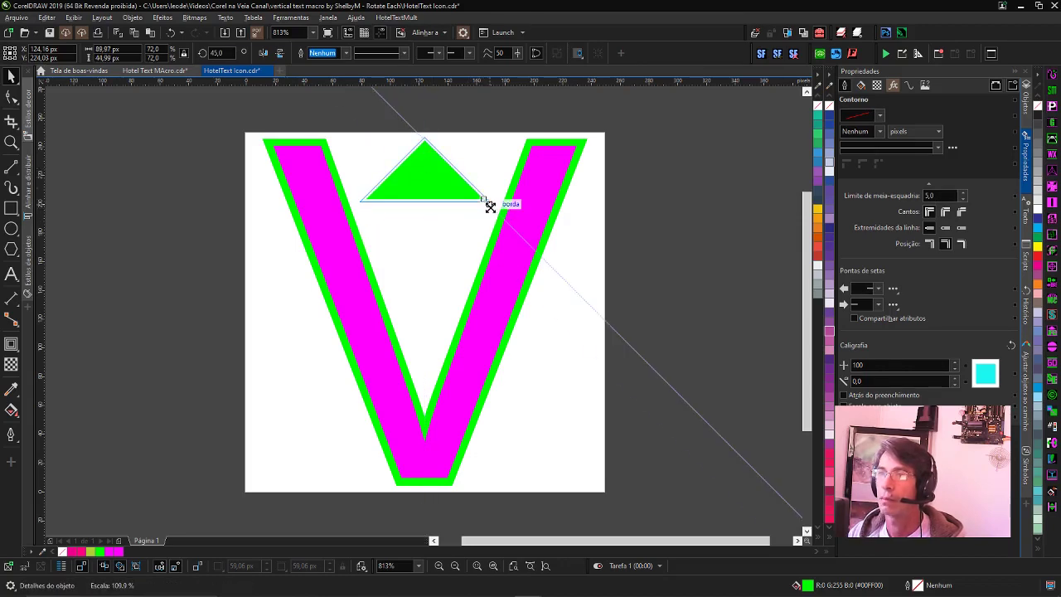
- Adjust the white background square, select the whole V design and begin exporting it
click(253, 180)
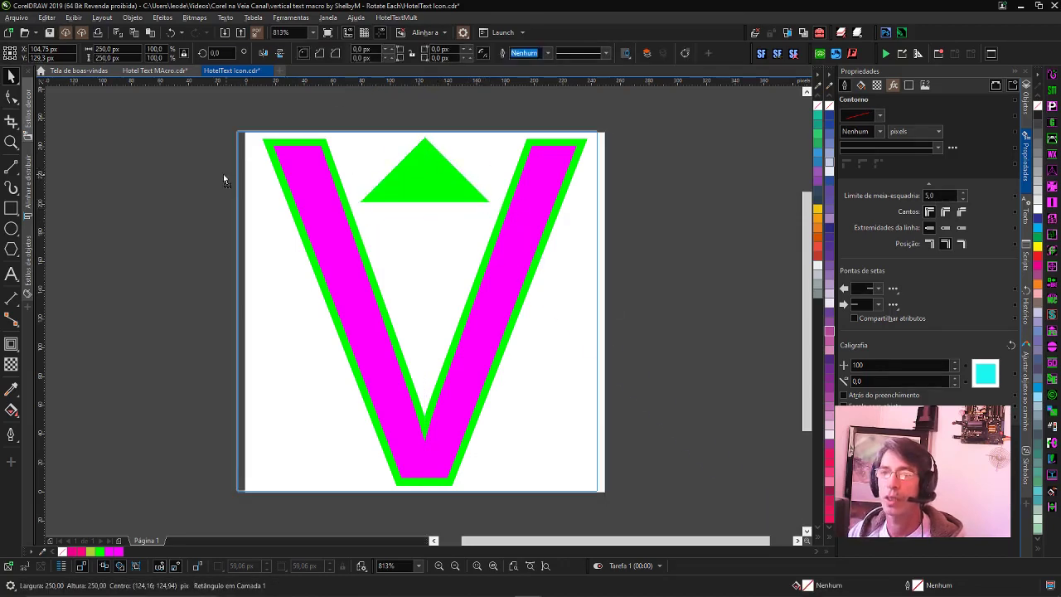
drag(223, 174, 246, 178)
drag(200, 118, 644, 516)
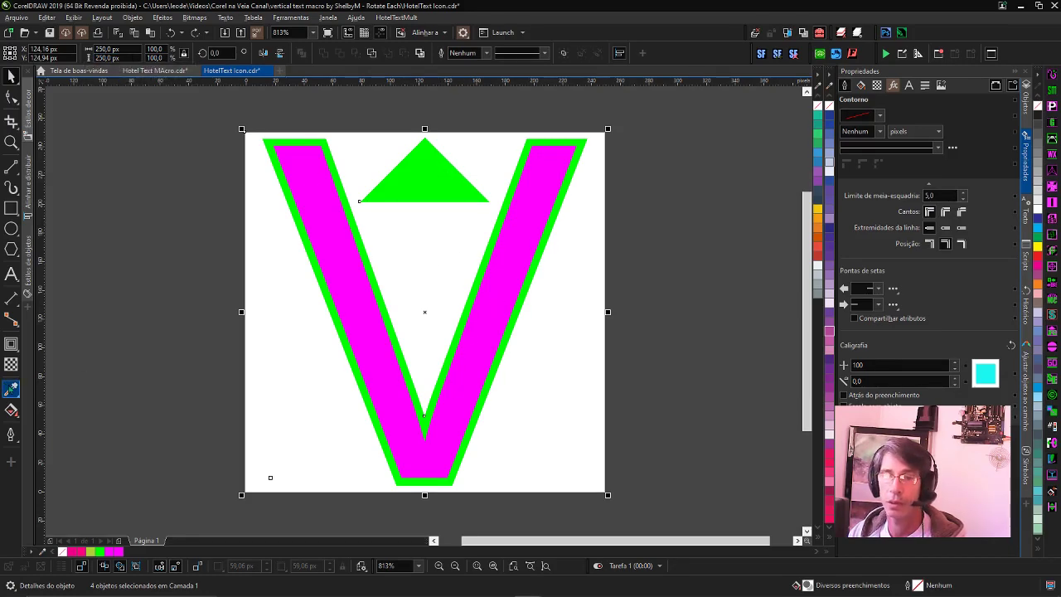
click(12, 390)
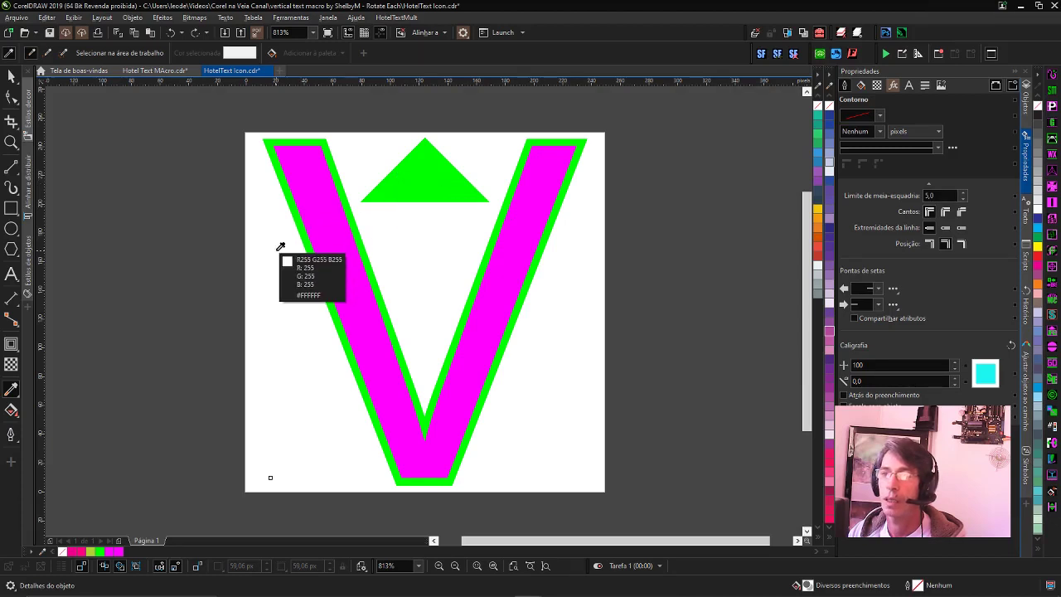
double_click(12, 76)
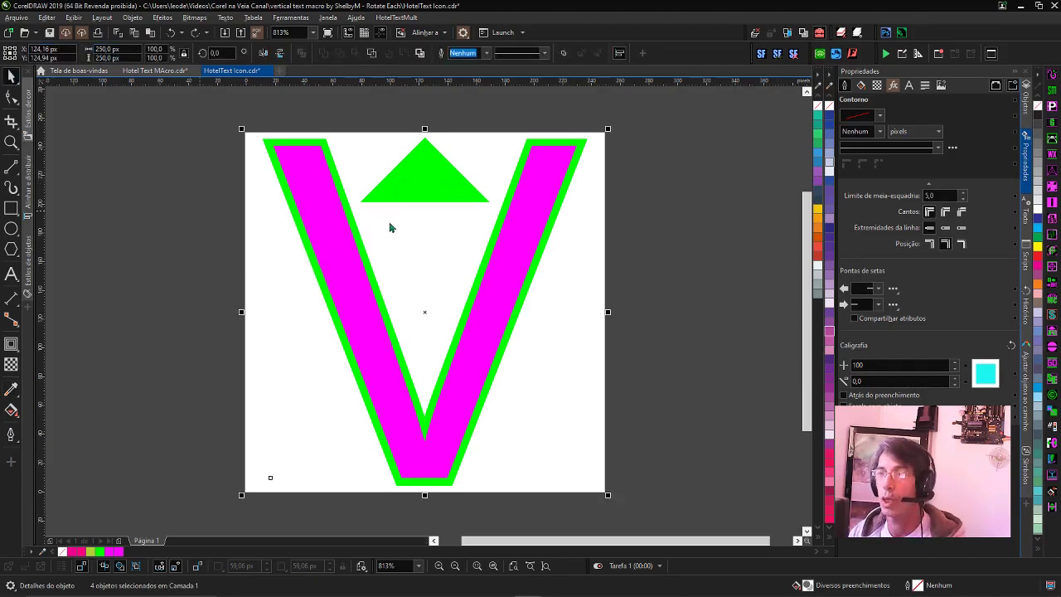
key(ctrl+e)
- Export the V as ICO file HotelText_Mult.ico, overwriting it, at 250 px
click(190, 91)
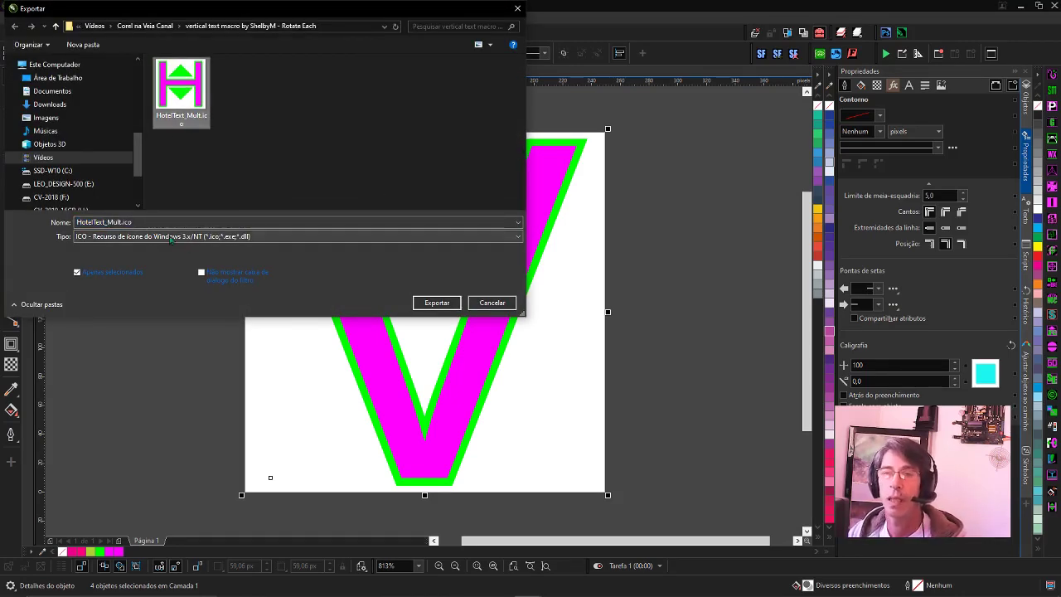
double_click(141, 224)
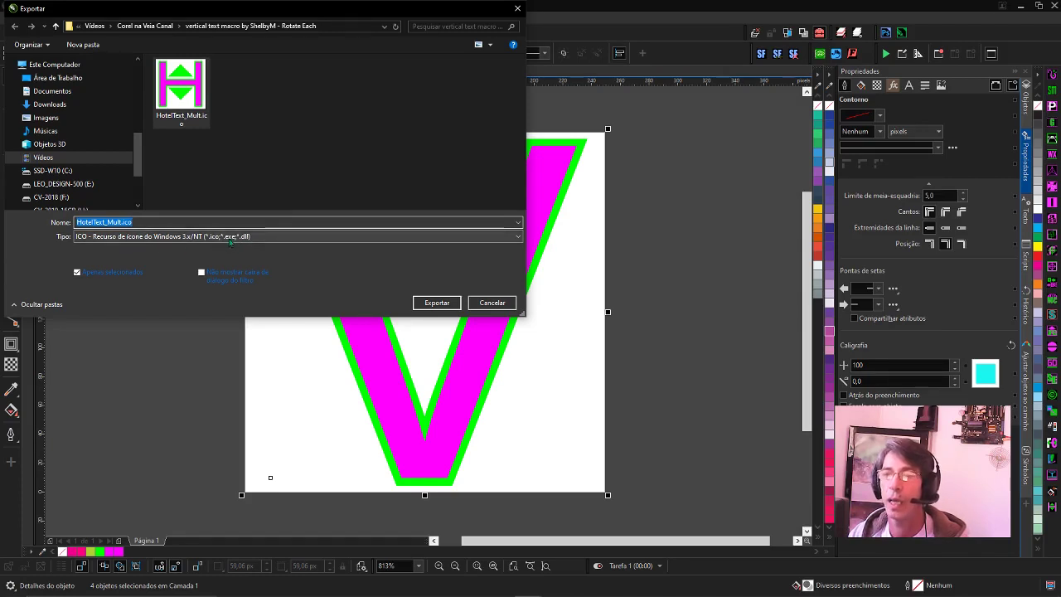
click(435, 304)
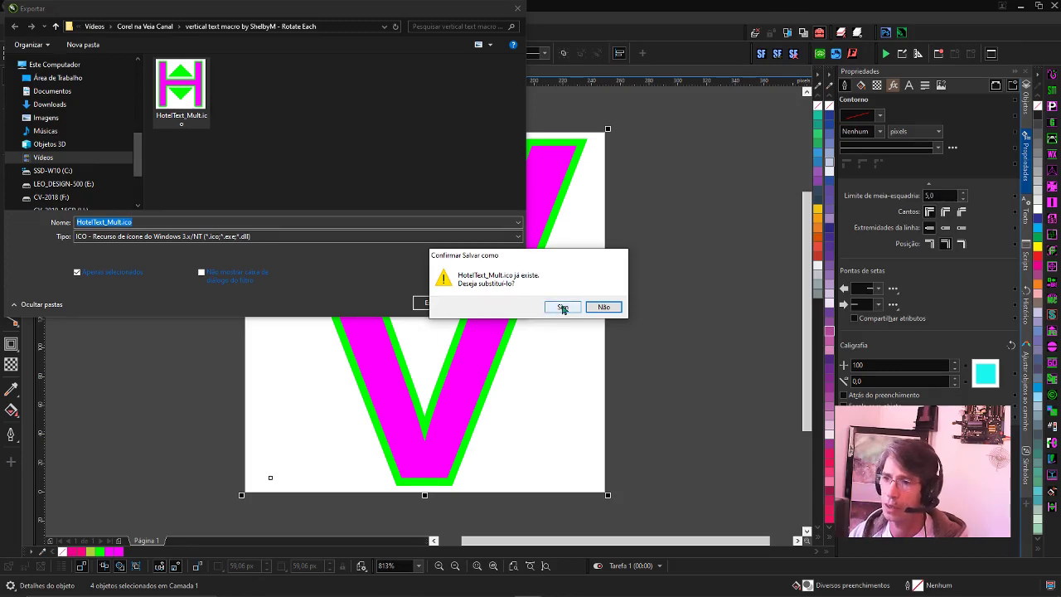
click(563, 307)
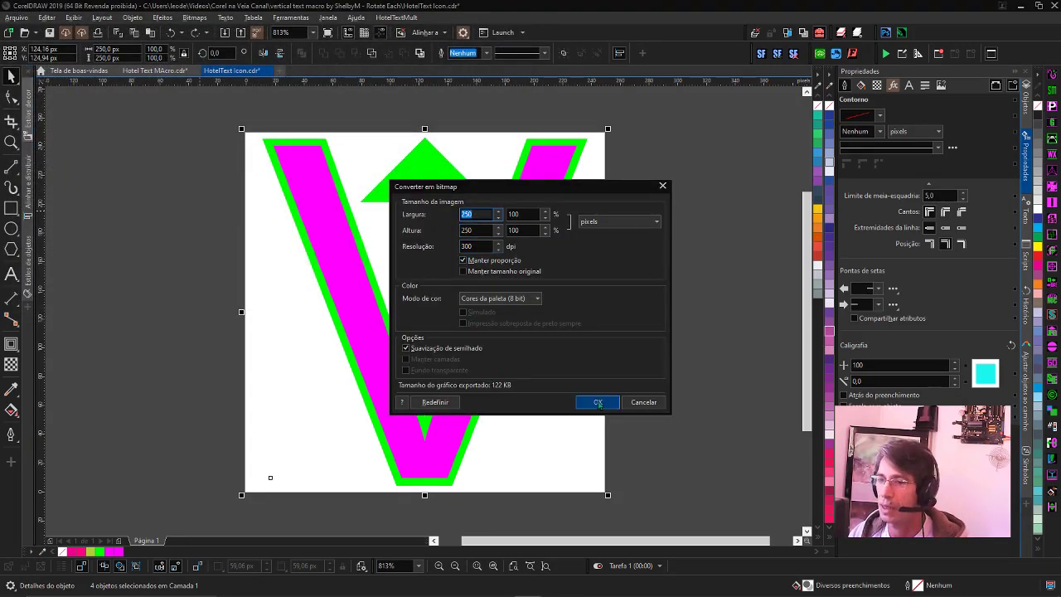
click(597, 402)
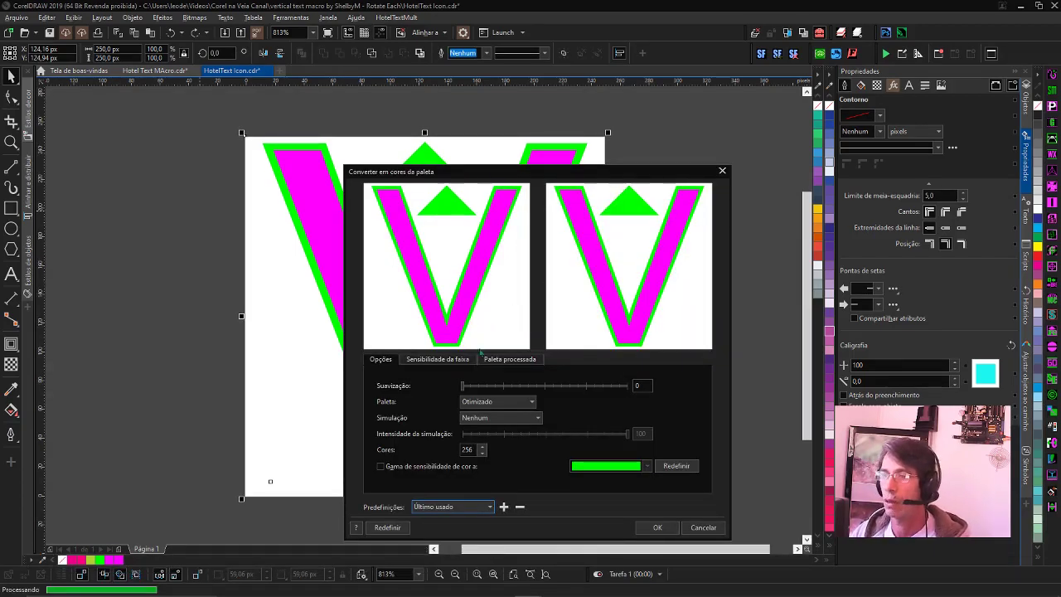
click(658, 527)
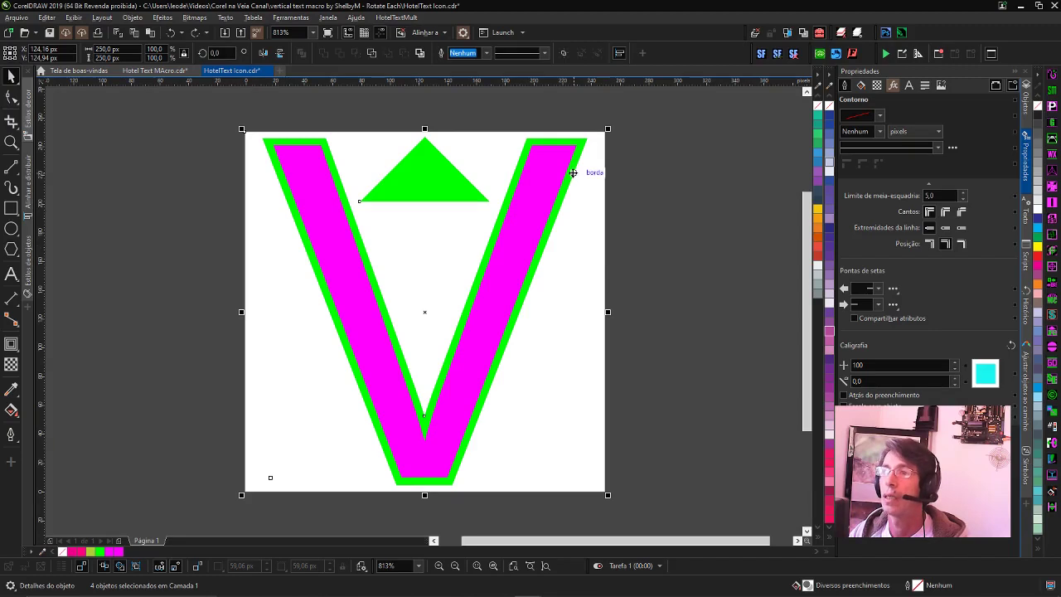
- Set HotelText_Mult.ico as the HotelTextMult macro's button image in the Customization Commands settings
key(ctrl+j)
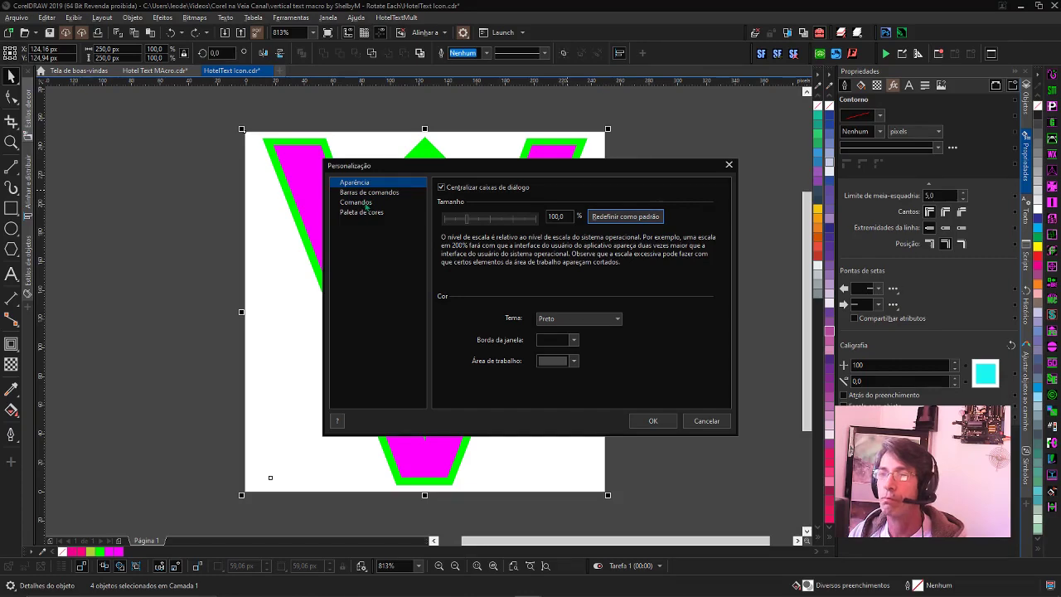
click(355, 202)
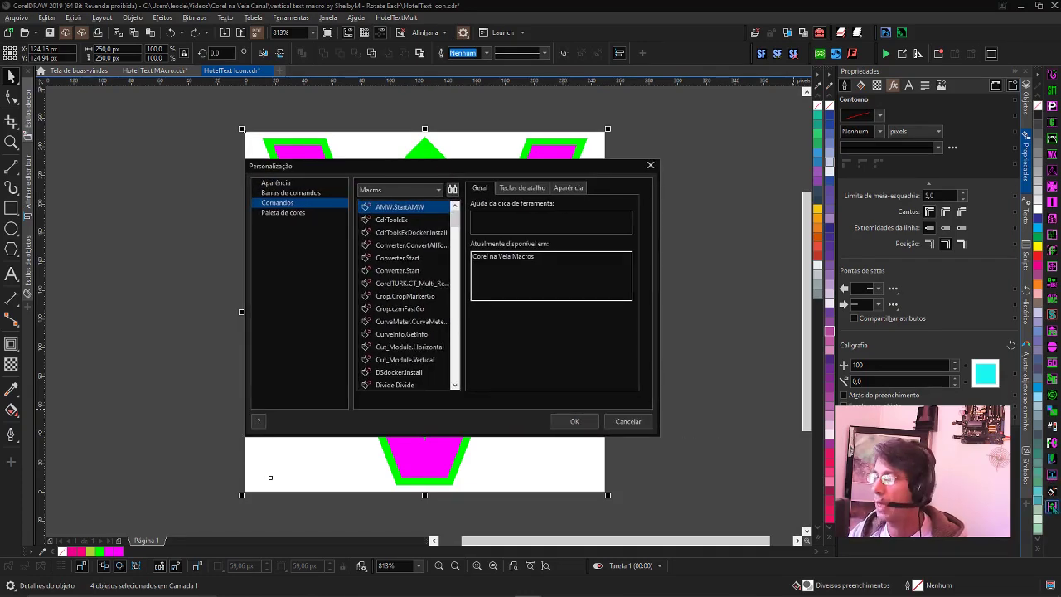
scroll(410, 348, down, 8)
click(398, 372)
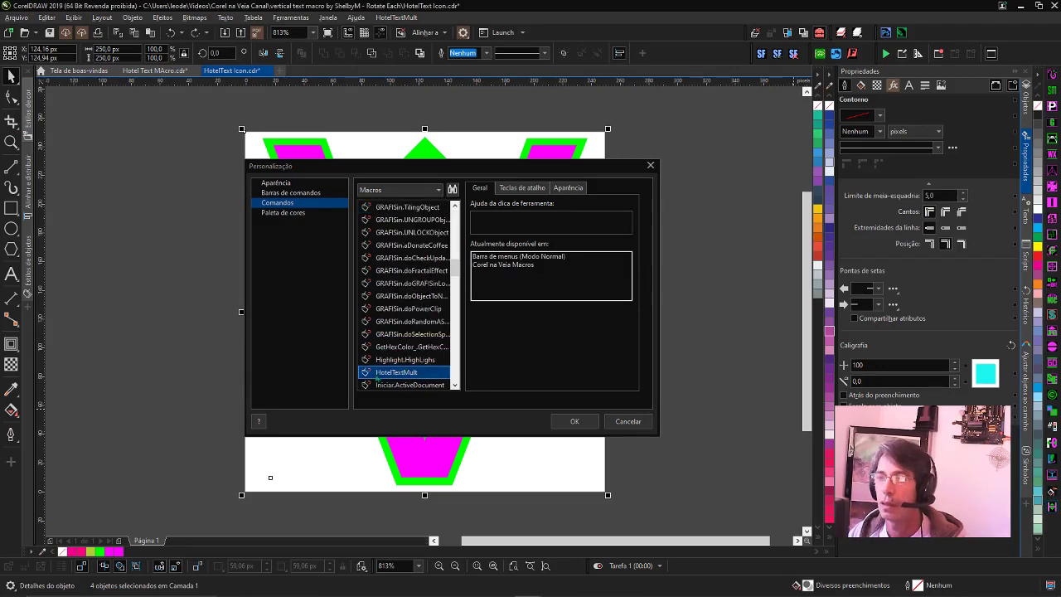
click(572, 189)
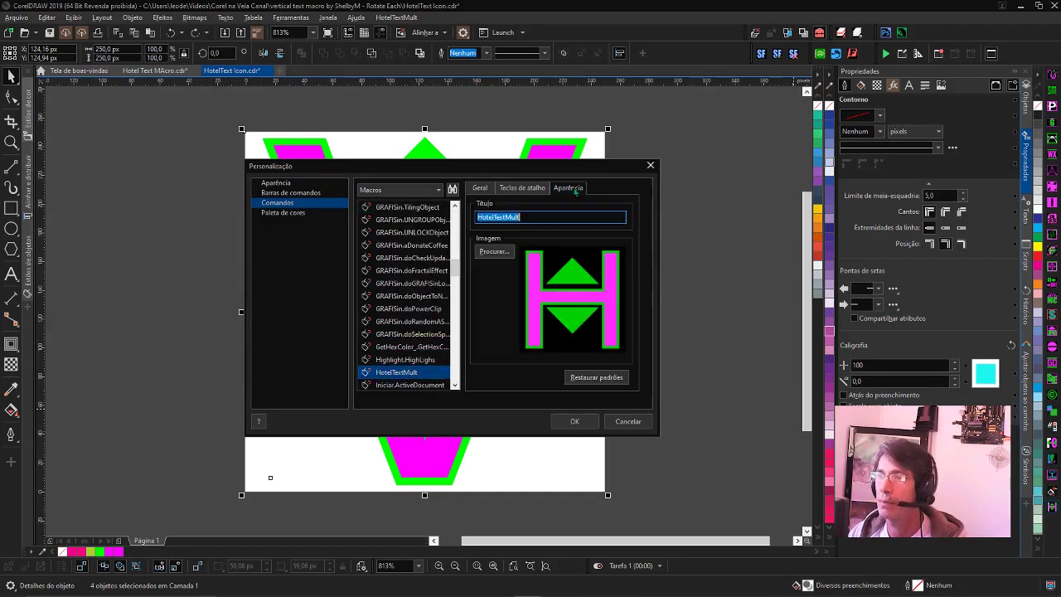
click(494, 251)
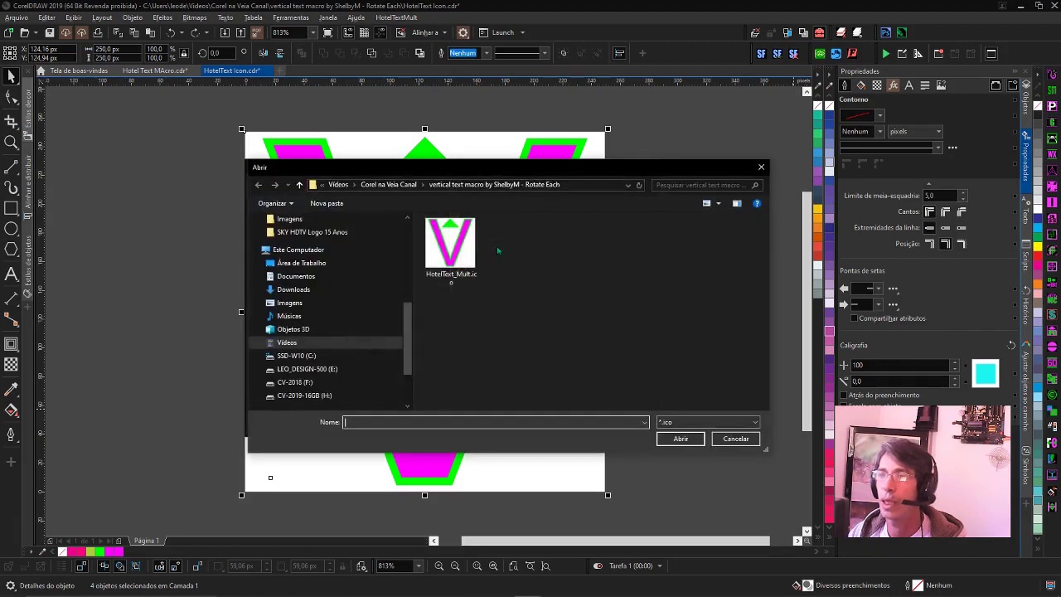
double_click(445, 243)
click(568, 381)
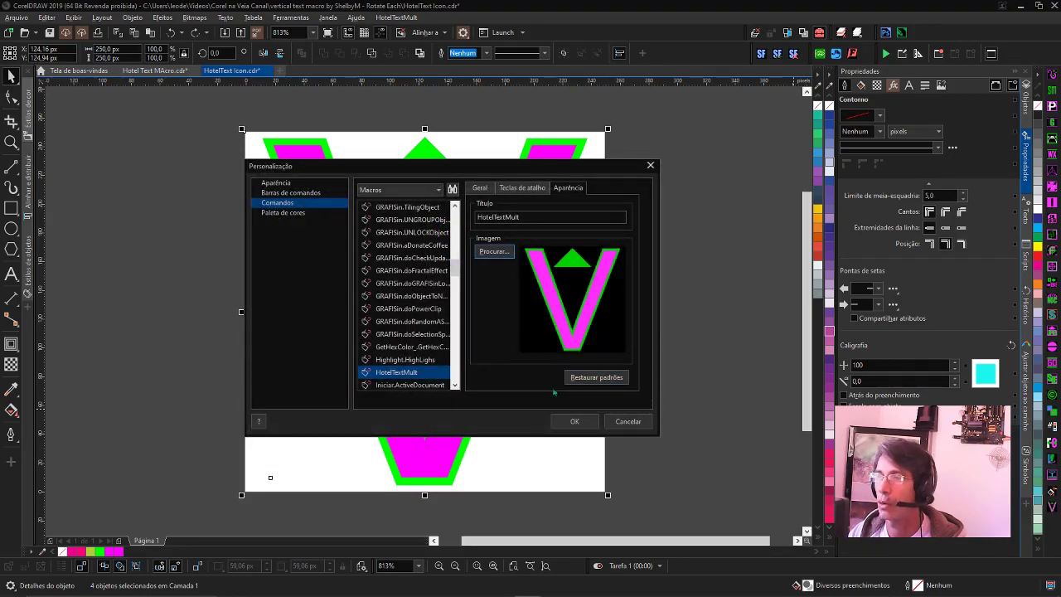
click(572, 420)
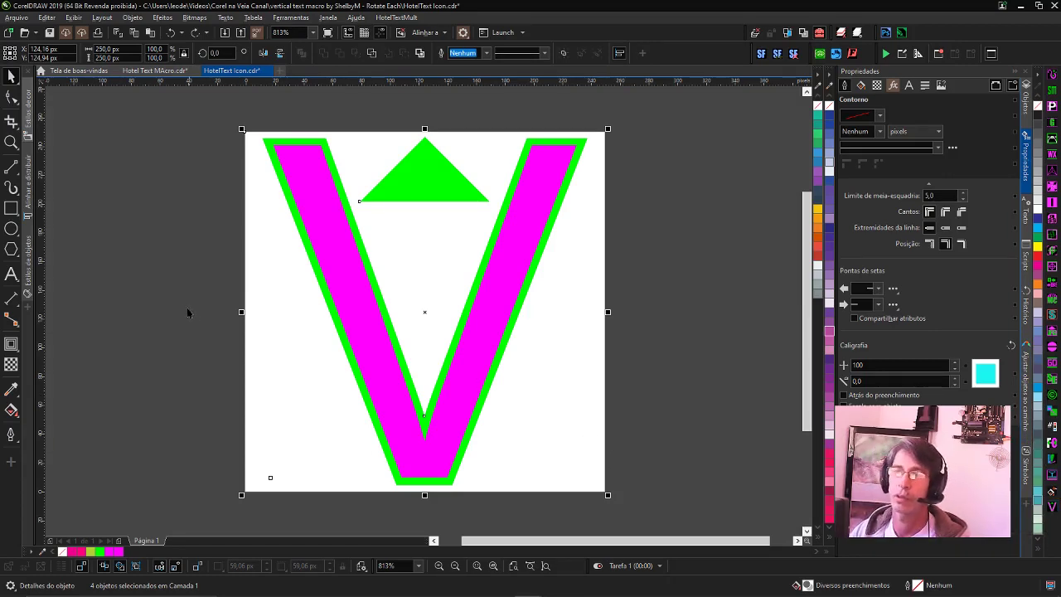
click(465, 296)
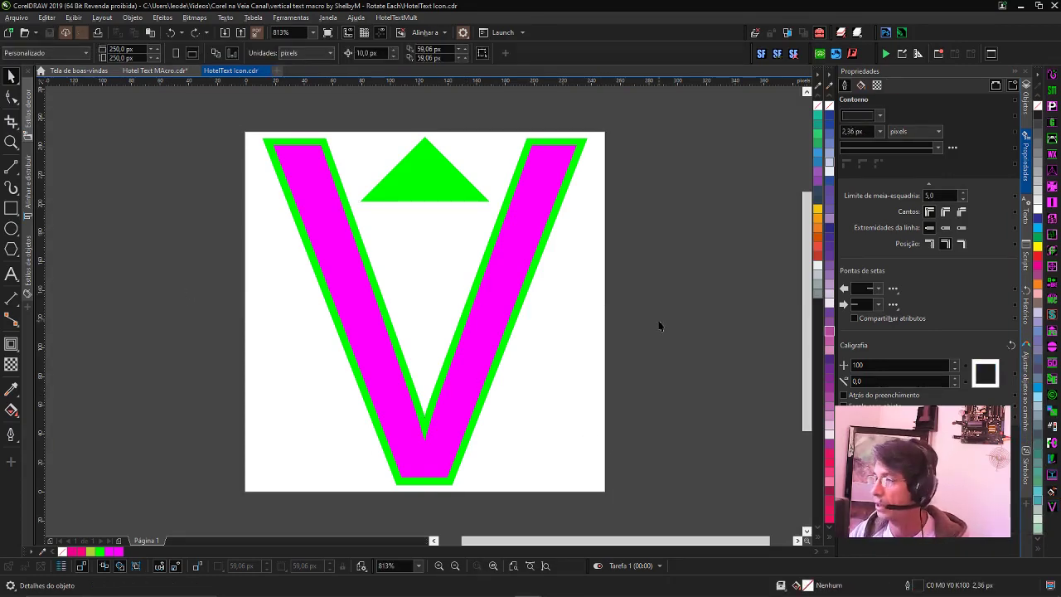
key(alt+Tab)
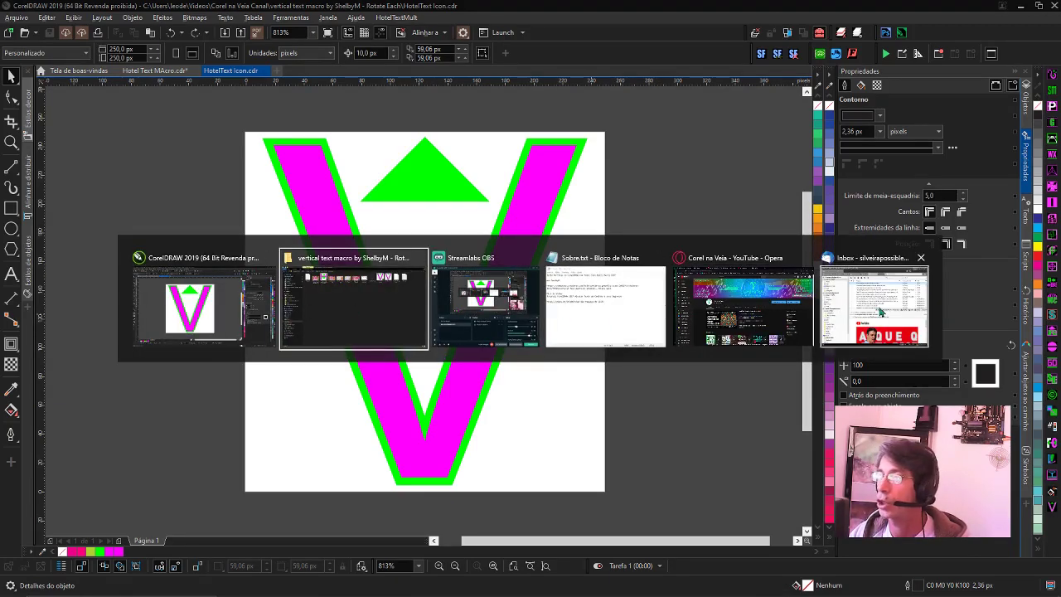
- Permanently delete the backup copy of the HotelText Icon drawing from the project folder
click(399, 269)
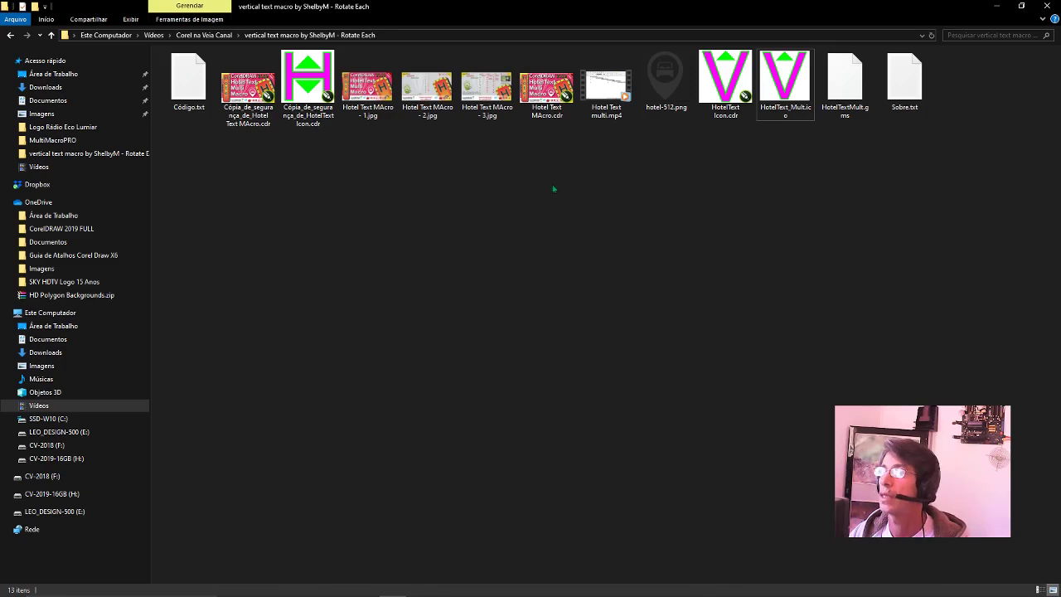
click(788, 87)
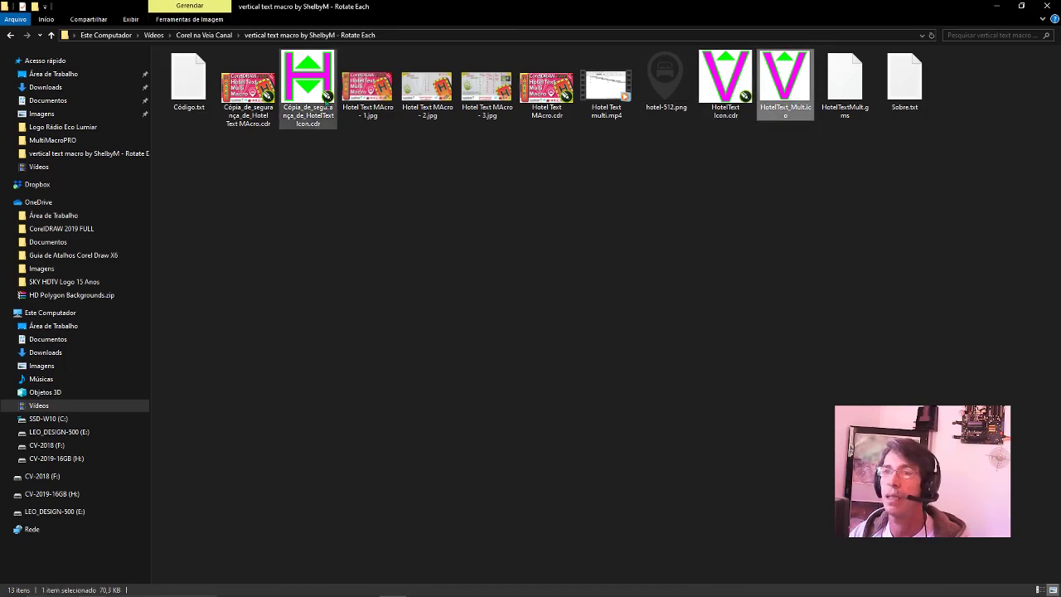
click(323, 116)
key(shift+Delete)
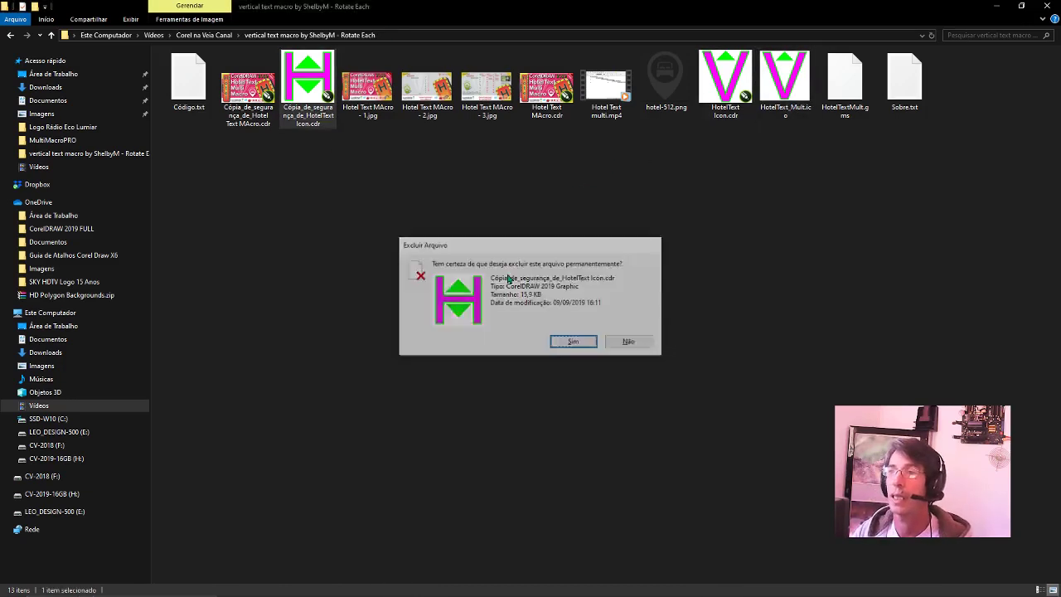
key(Return)
click(796, 93)
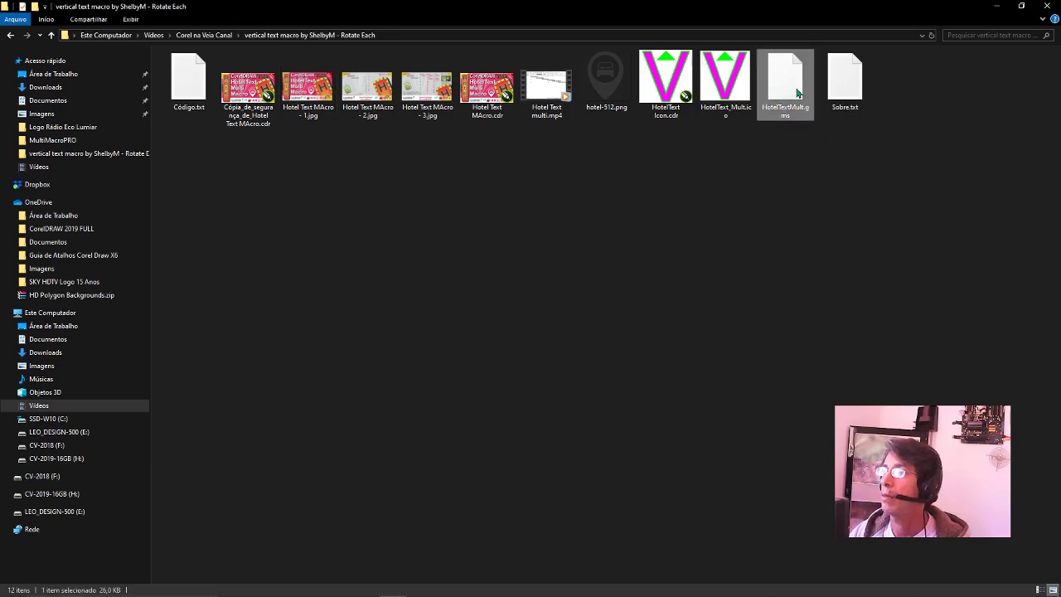
- Minimize the windows, browse the GMS macro folder from the desktop shortcut, then close it
click(998, 6)
click(1018, 8)
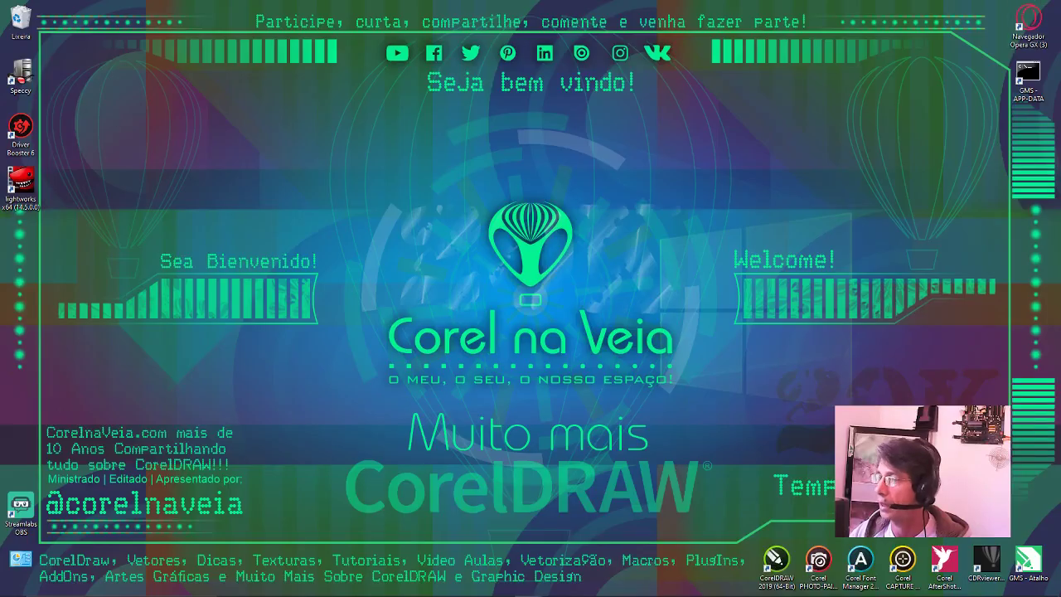
double_click(1030, 563)
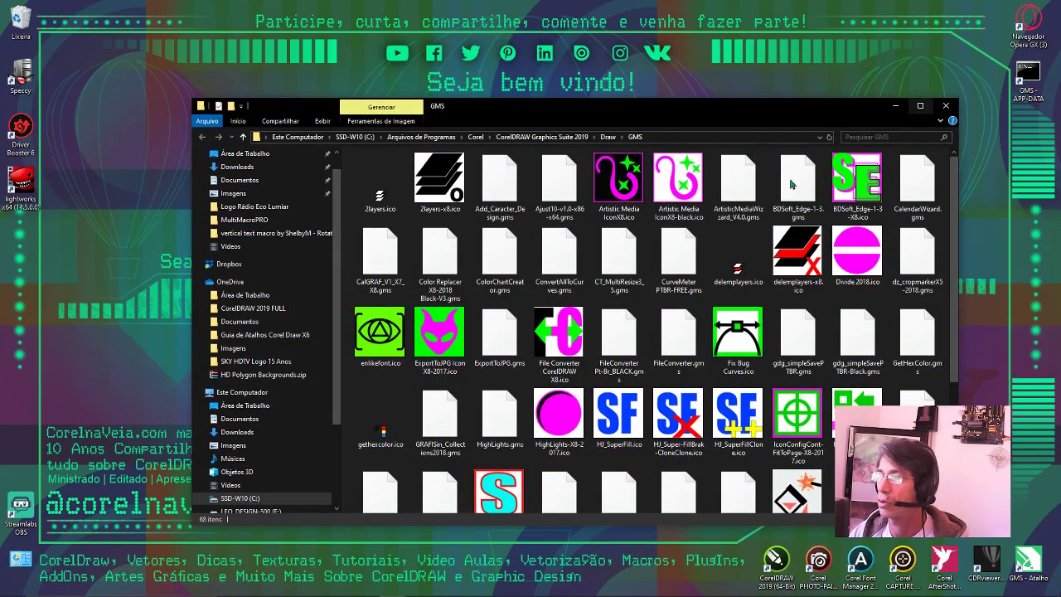
scroll(609, 265, down, 3)
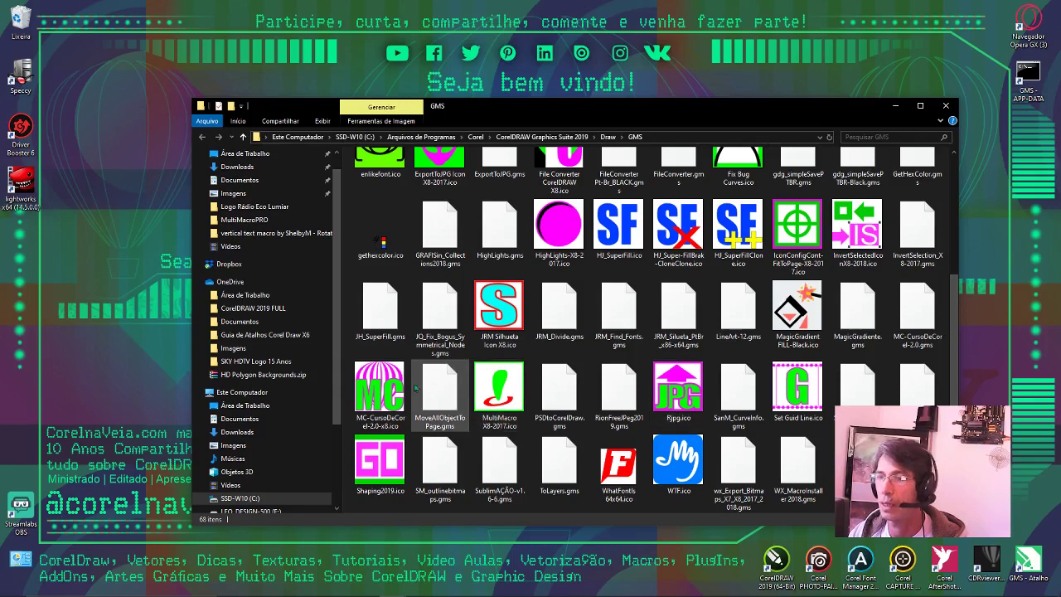
scroll(793, 314, up, 3)
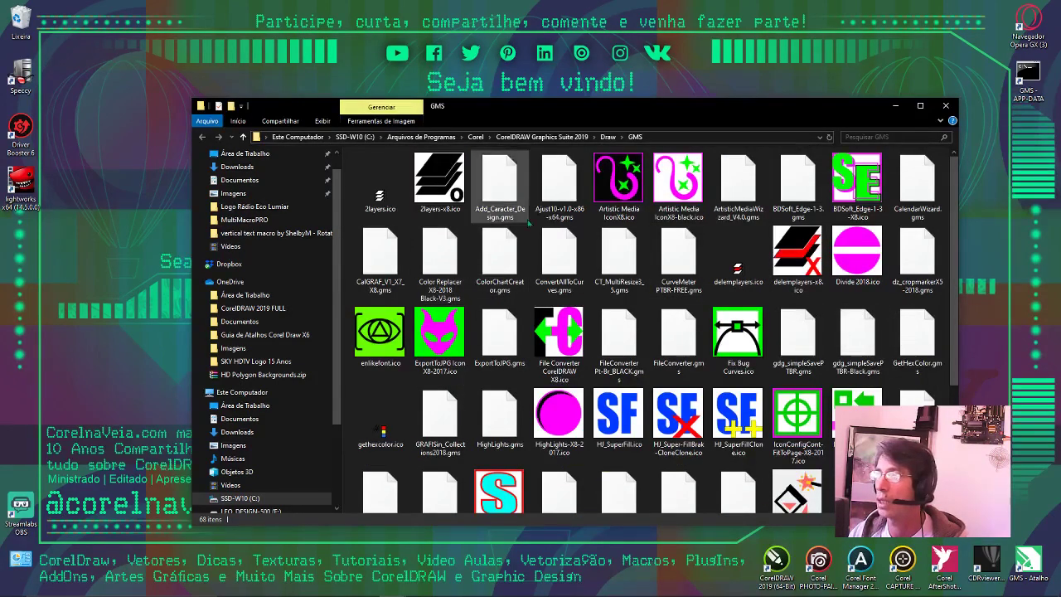
scroll(655, 232, down, 3)
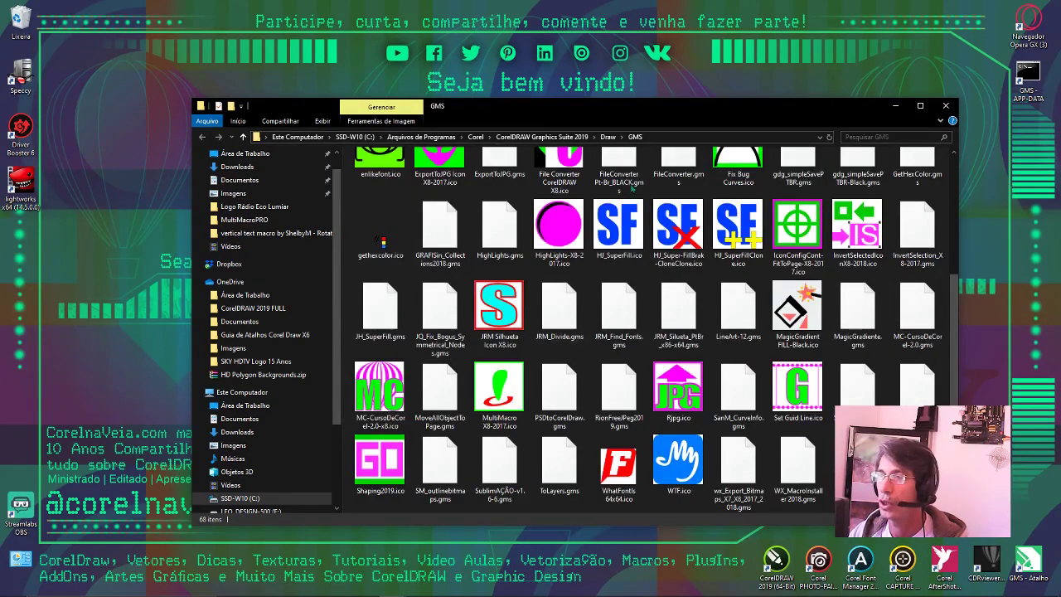
click(945, 106)
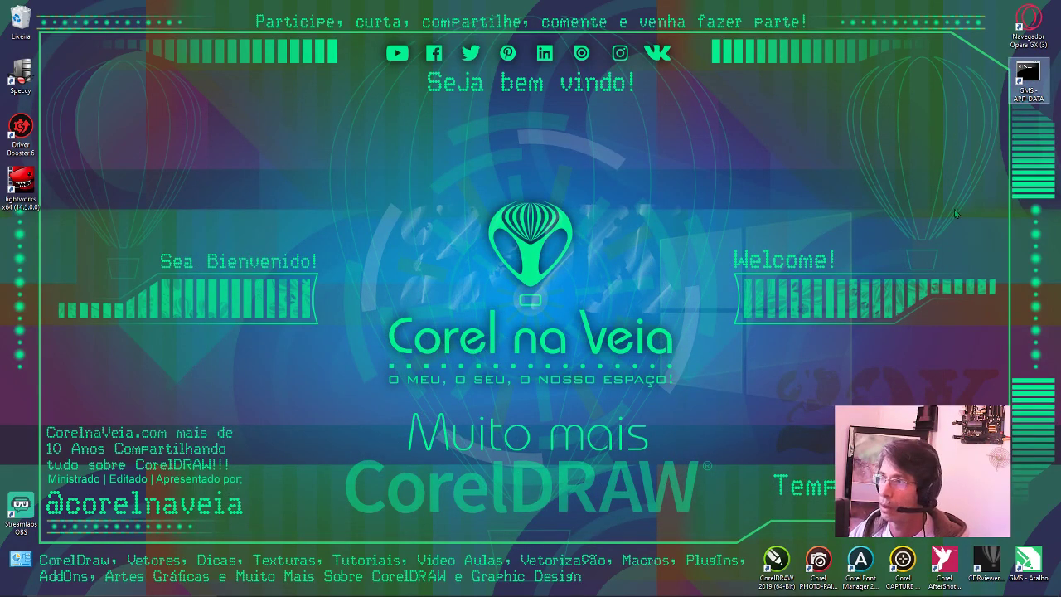
- Open the GMS - APP-DATA macro folder and turn on Itens ocultos in the Exibir options
double_click(1028, 79)
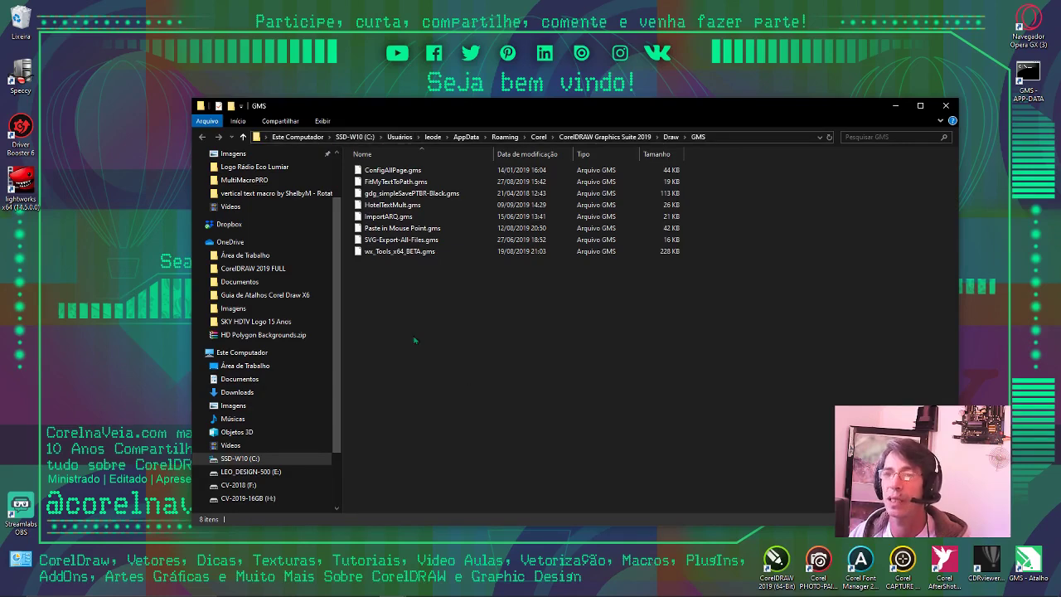
key(alt)
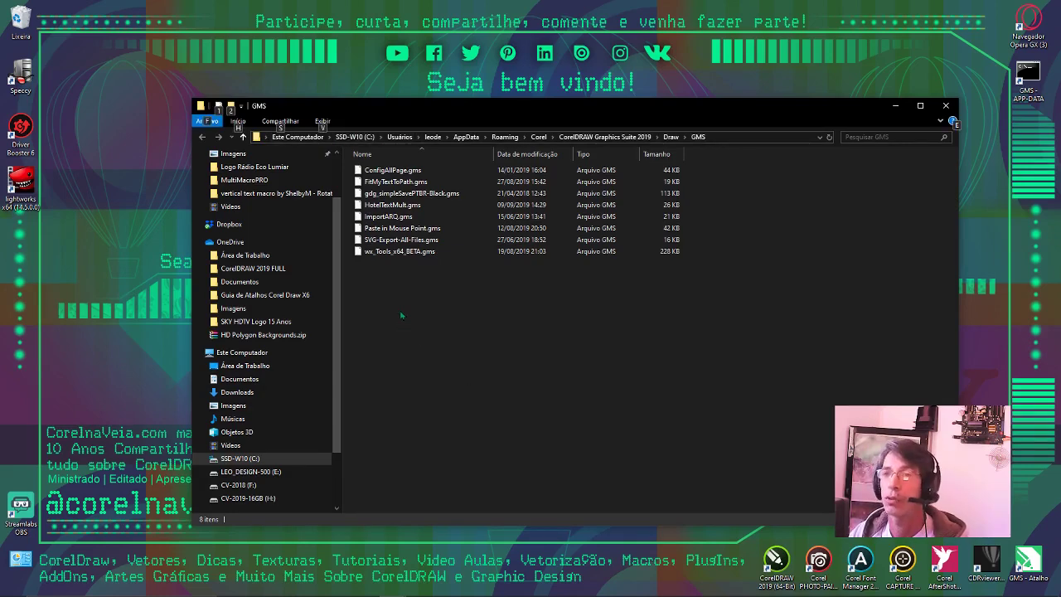
click(322, 121)
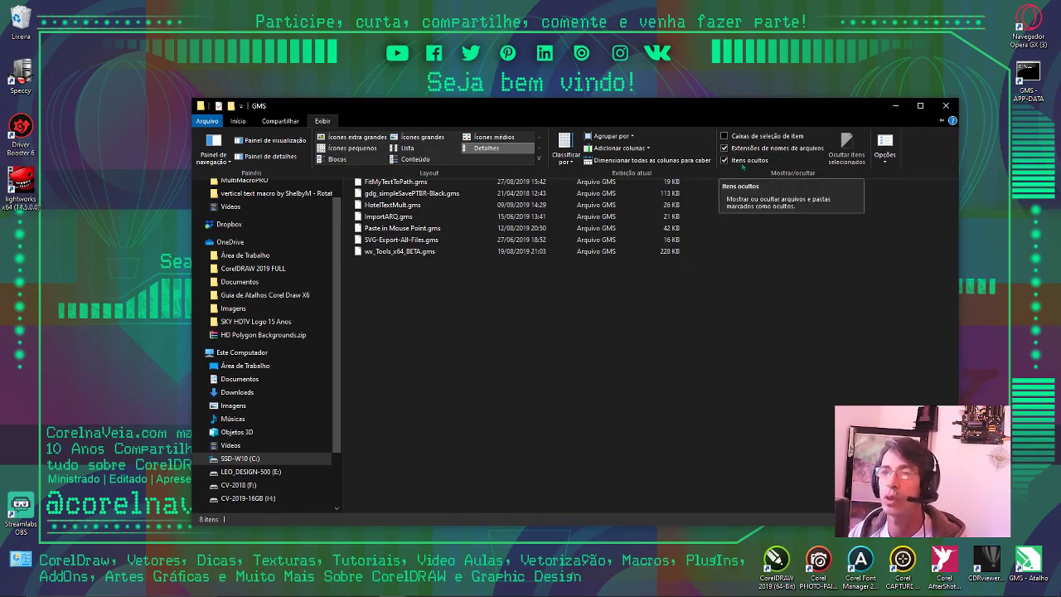
click(480, 352)
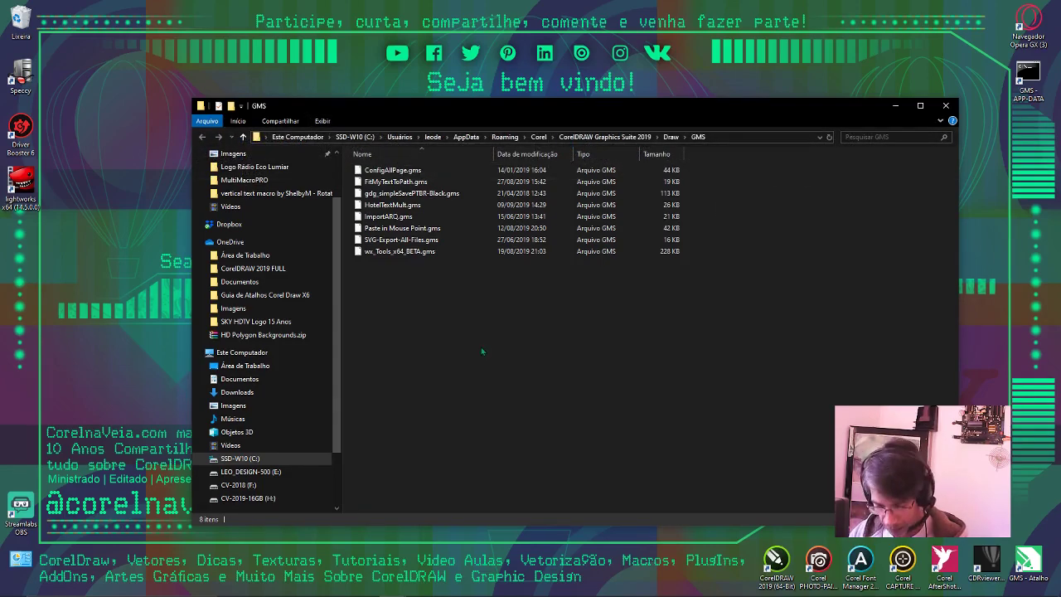
key(alt)
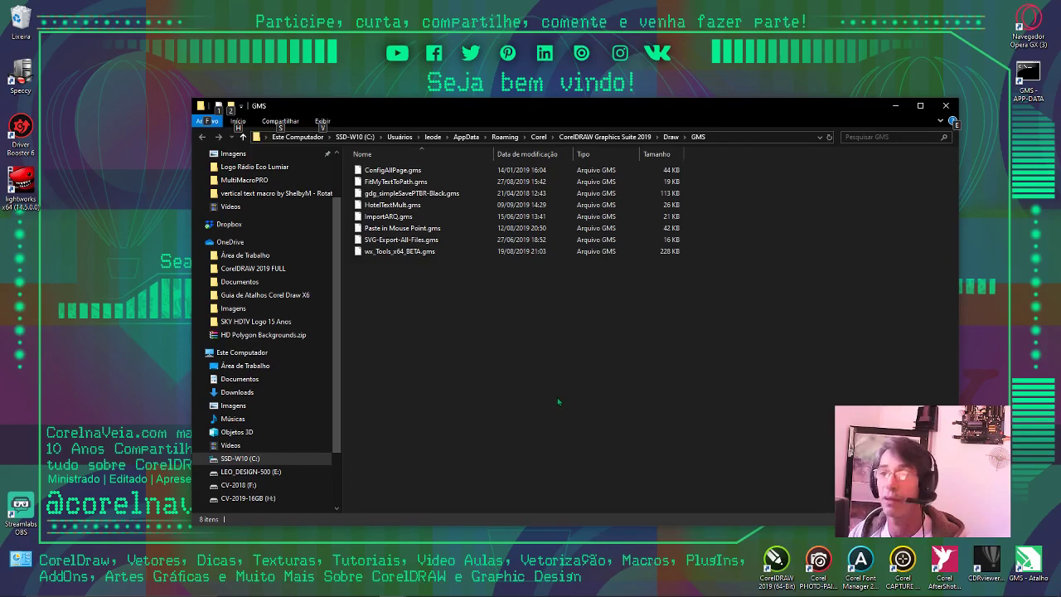
key(v)
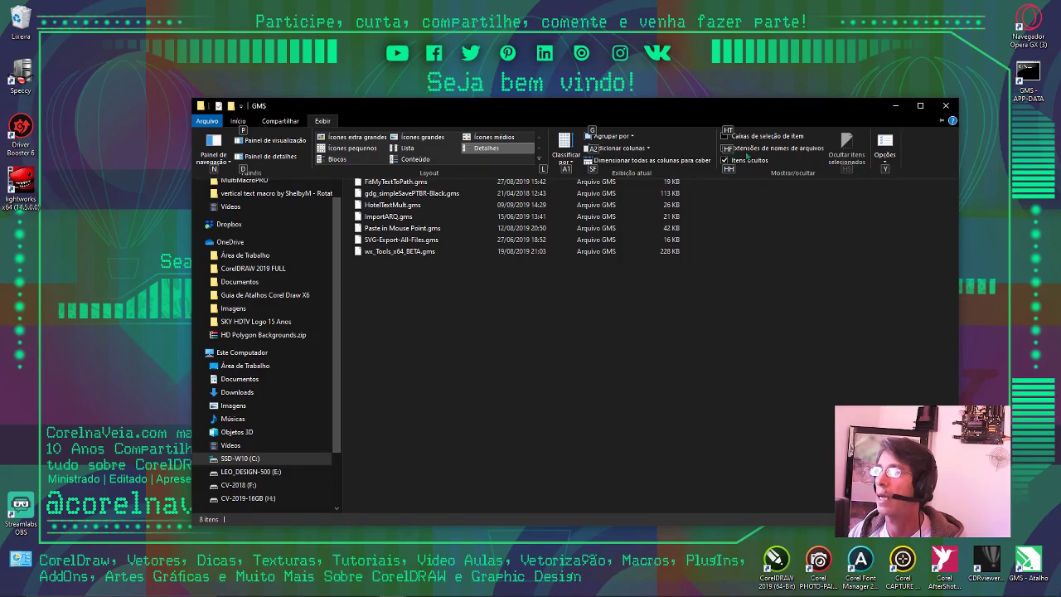
click(829, 231)
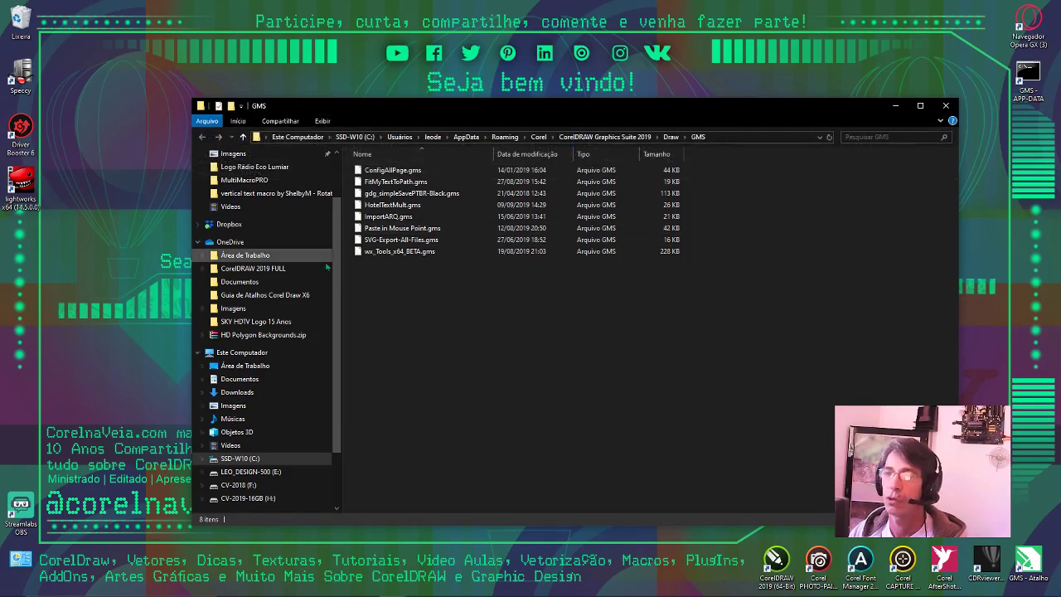
- Close the GMS macro folder, return to CorelDRAW and select the vertical green HotelText letters H through e
click(945, 106)
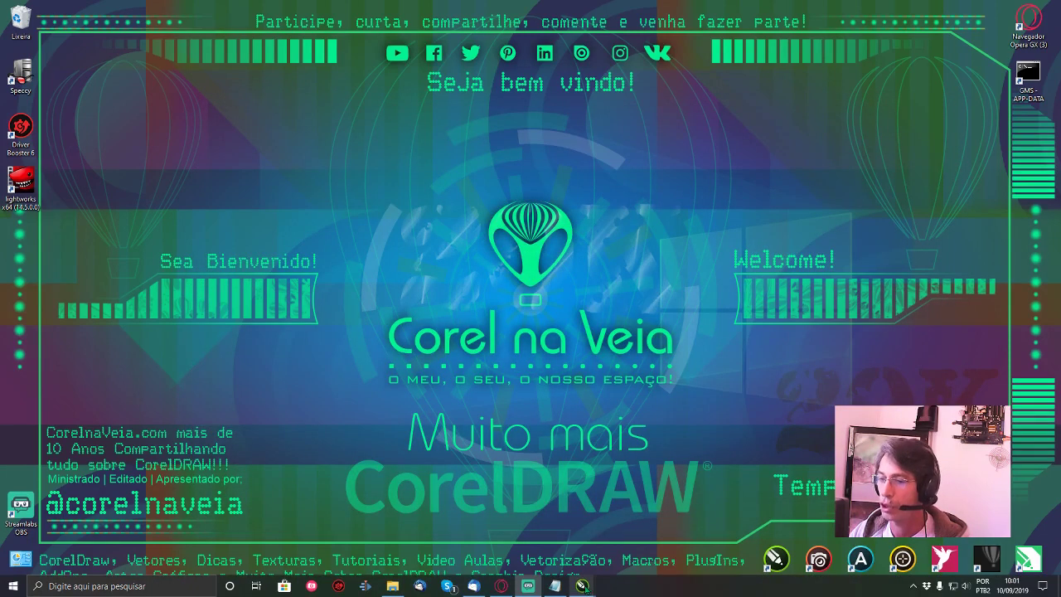
mouse_move(582, 586)
click(534, 536)
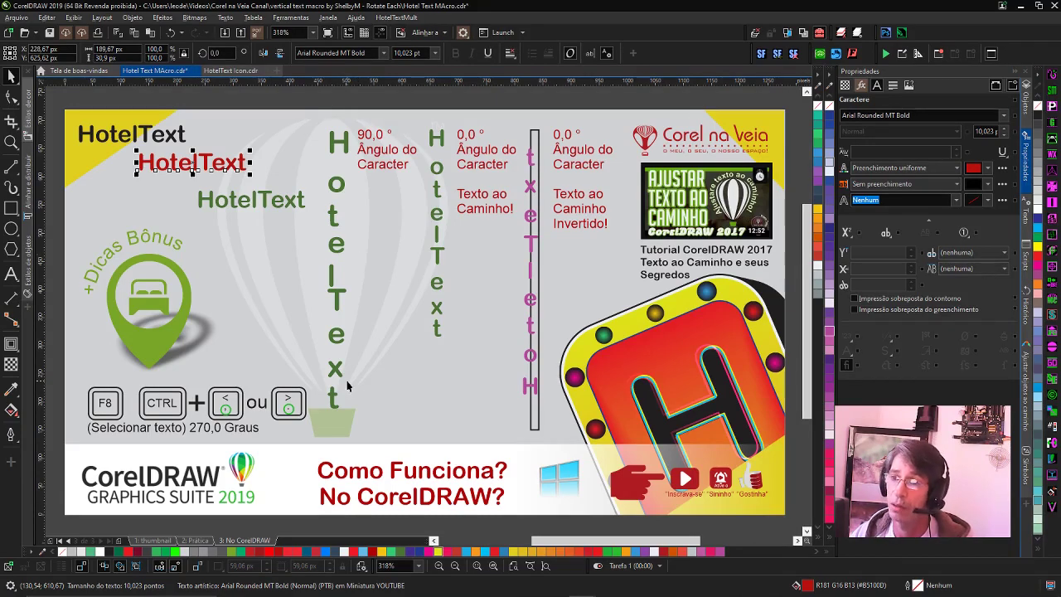
click(337, 253)
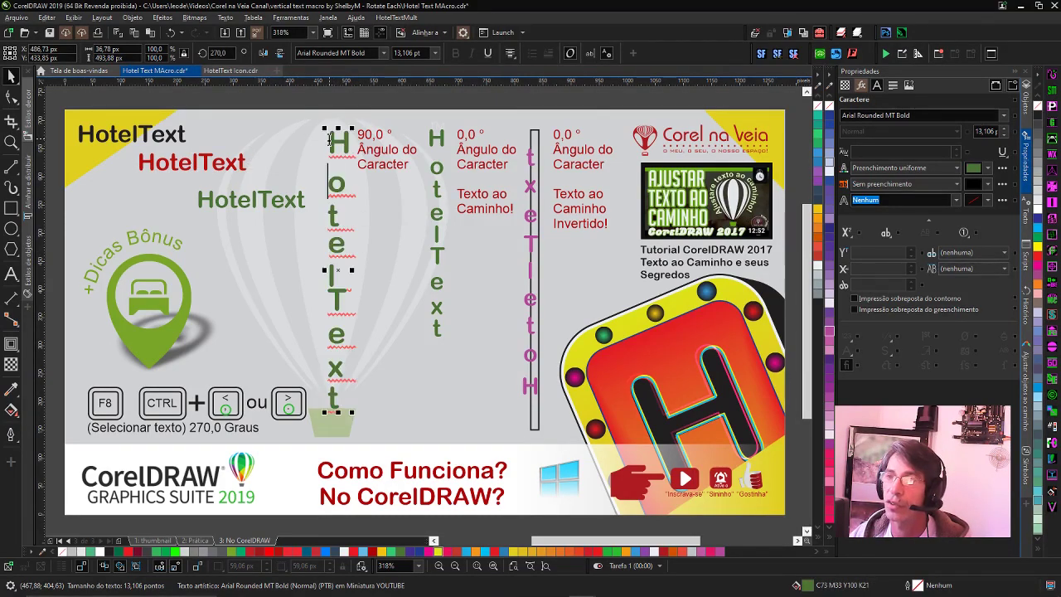
mouse_move(336, 132)
mouse_down()
mouse_move(357, 379)
mouse_move(347, 412)
mouse_up()
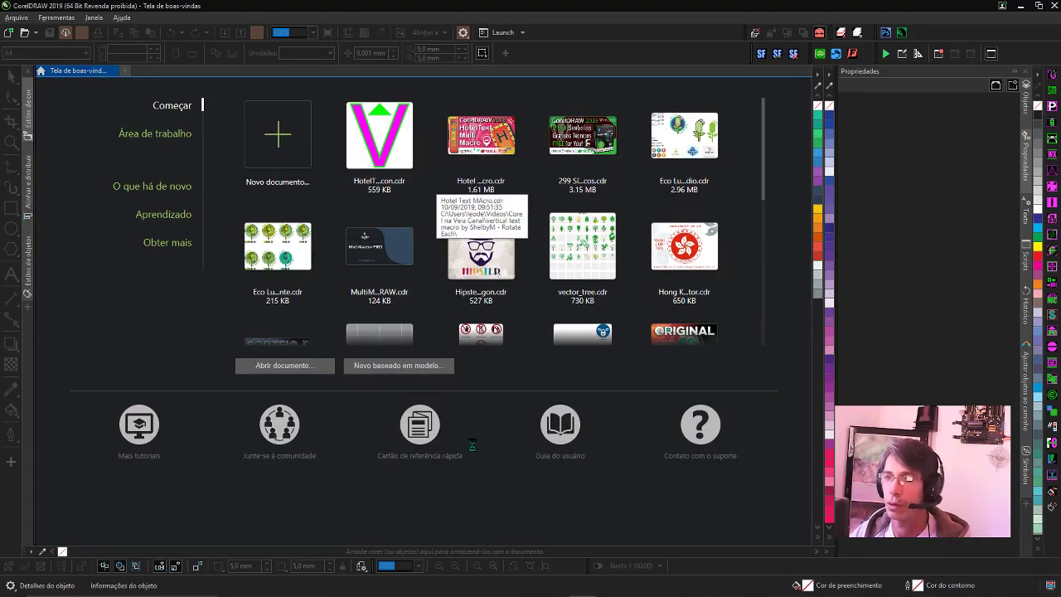
- Check Opera's TweetDeck tab, then return to the Hotel Text MAcro drawing in CorelDRAW
click(500, 591)
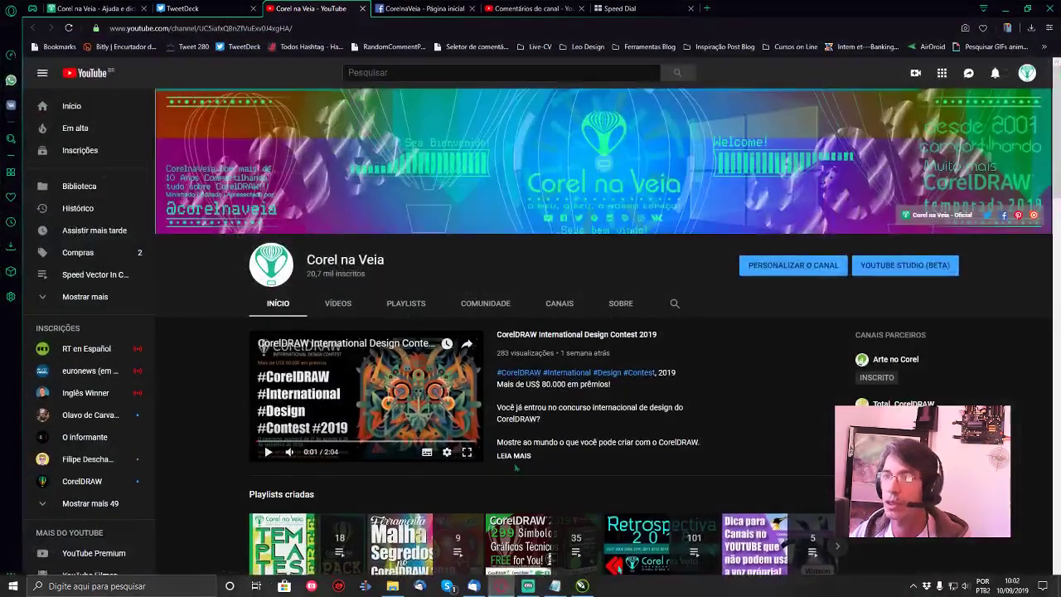
click(248, 9)
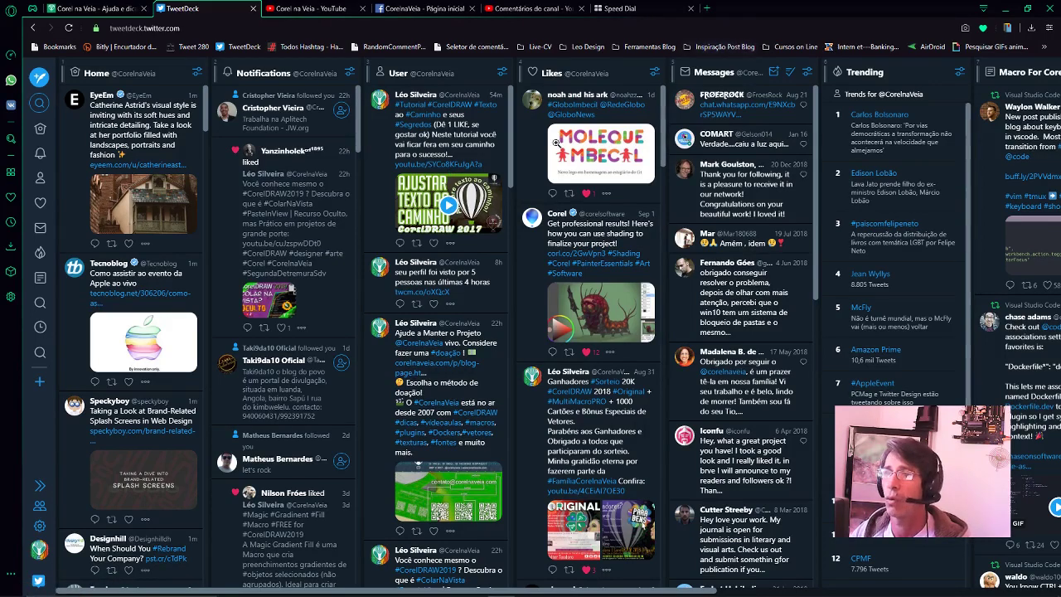
click(984, 9)
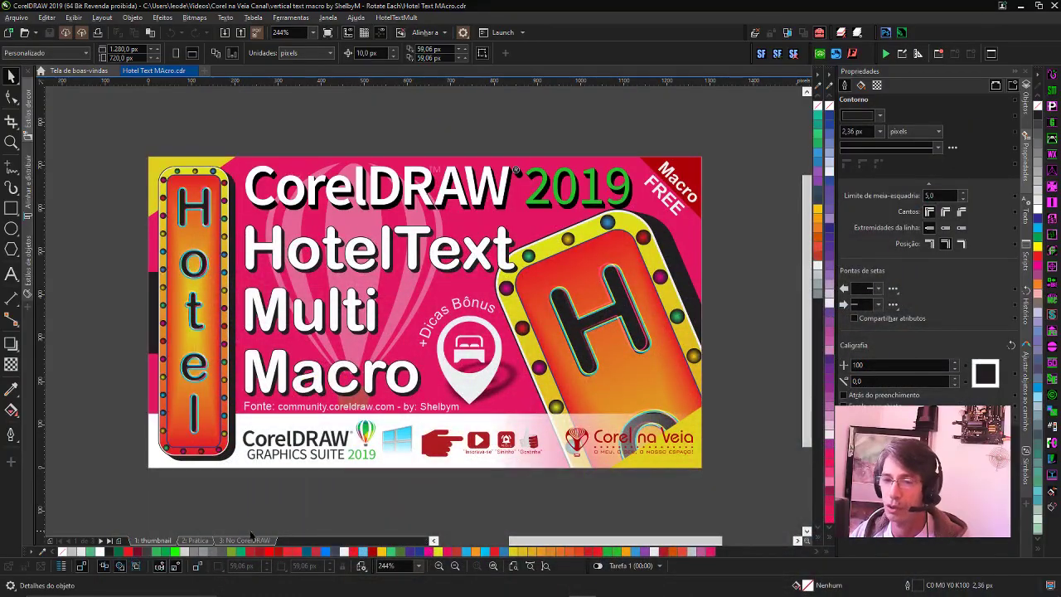
- On the Prática page, turn the vertical green Hotel Text into one horizontal line
click(199, 540)
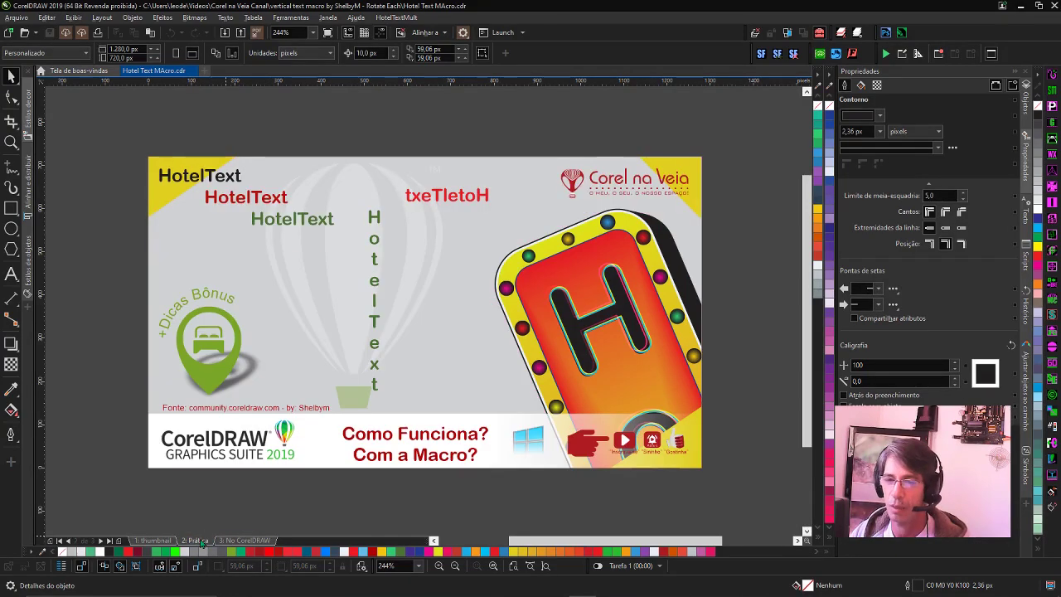
click(373, 287)
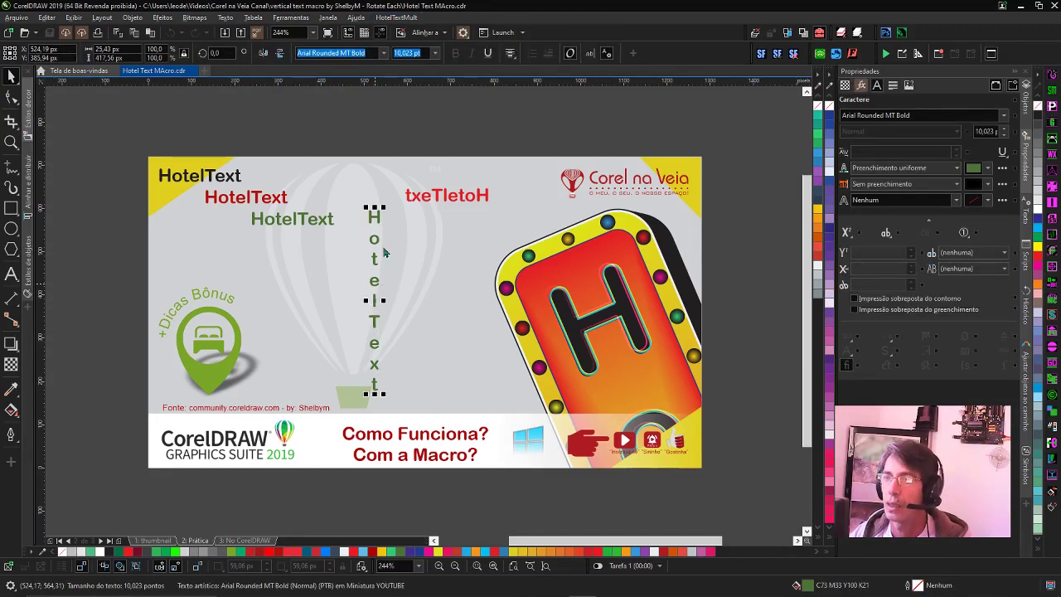
key(ctrl+z)
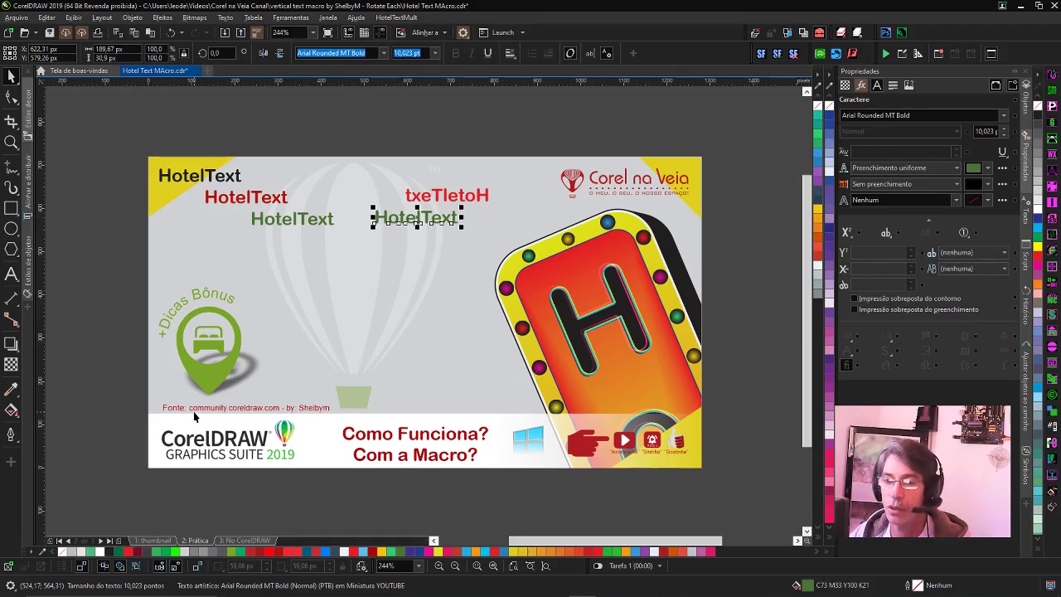
click(310, 505)
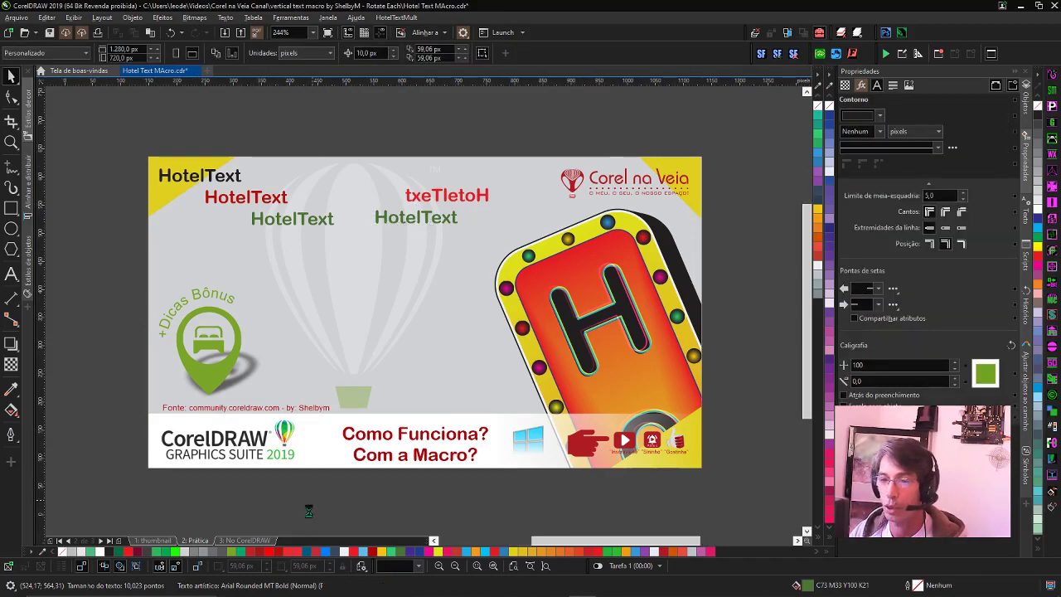
- Zoom to the page, then move via the No CorelDRAW page back to the thumbnail cover page
key(shift+F4)
click(257, 541)
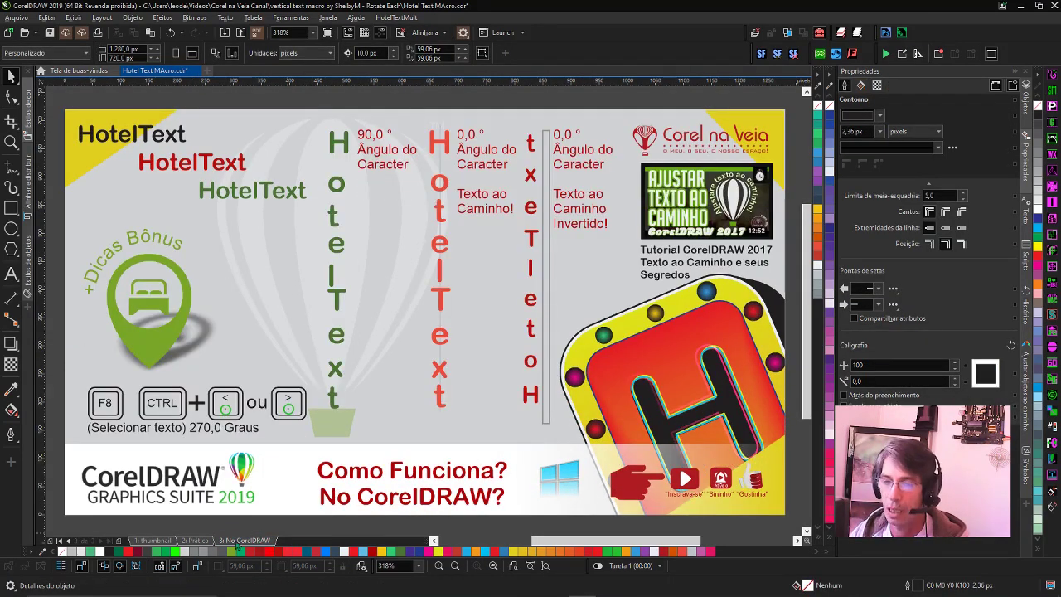
click(153, 541)
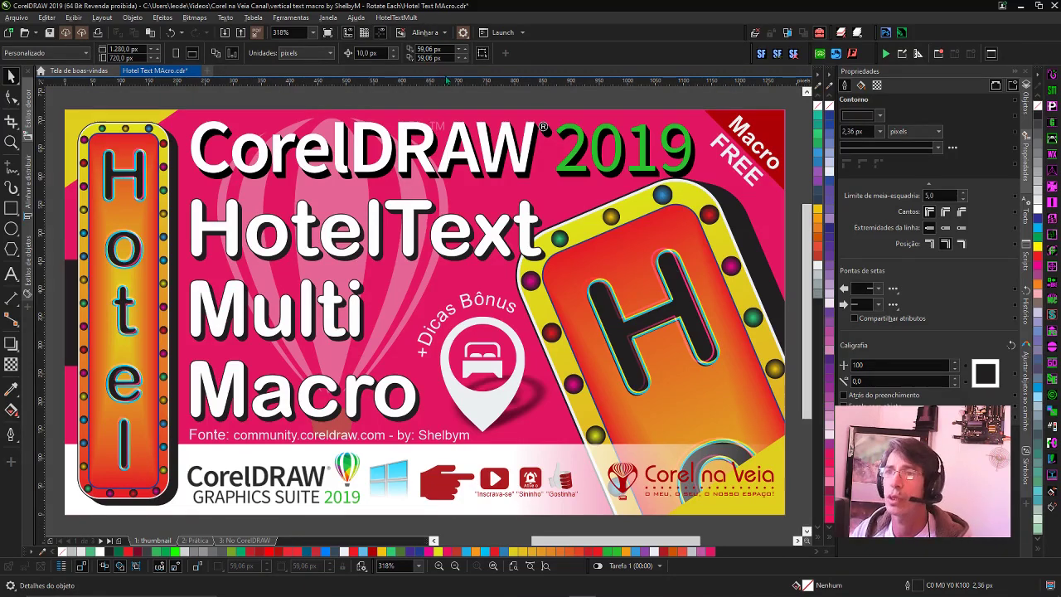
- Preview the HotelText Multi Macro cover page full screen with F9
key(F9)
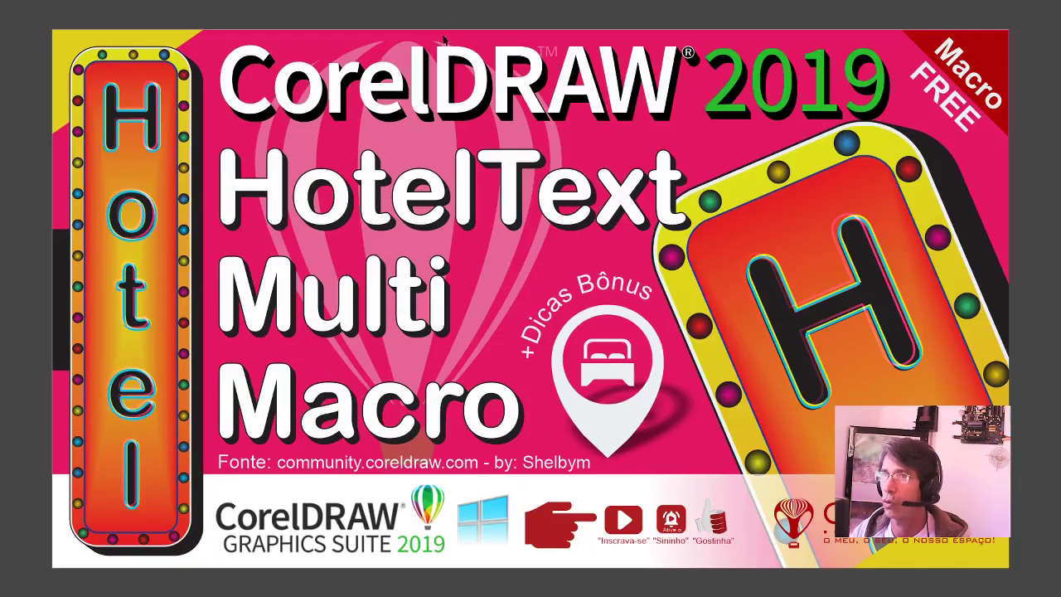